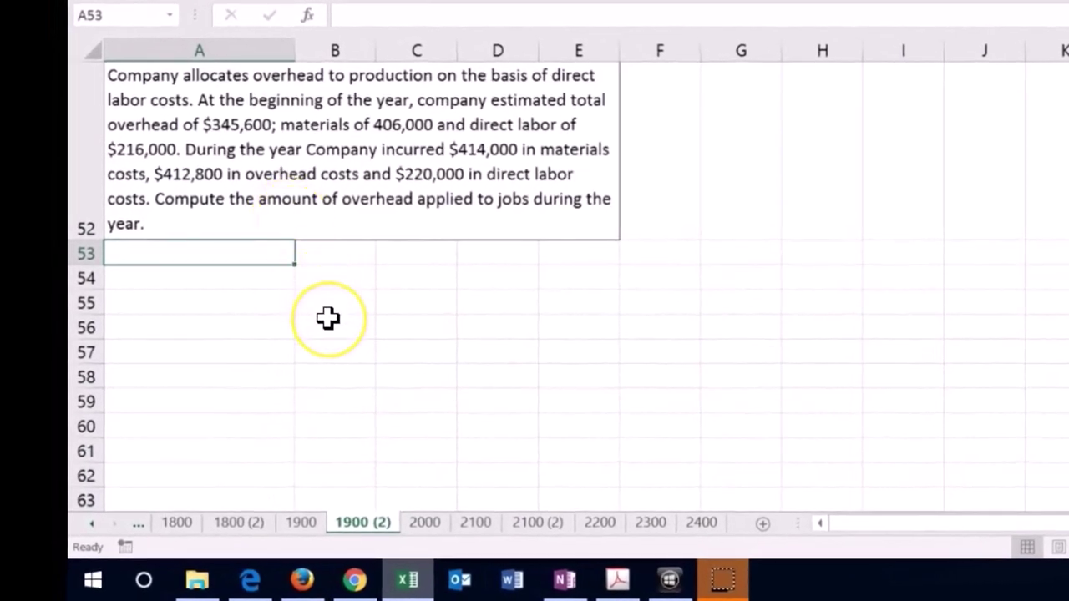
Enter the estimated overhead and direct labor below the problem: OH 345600 in A54:B54 and DL 216000 in A55:B55
key(Down)
text(OH)
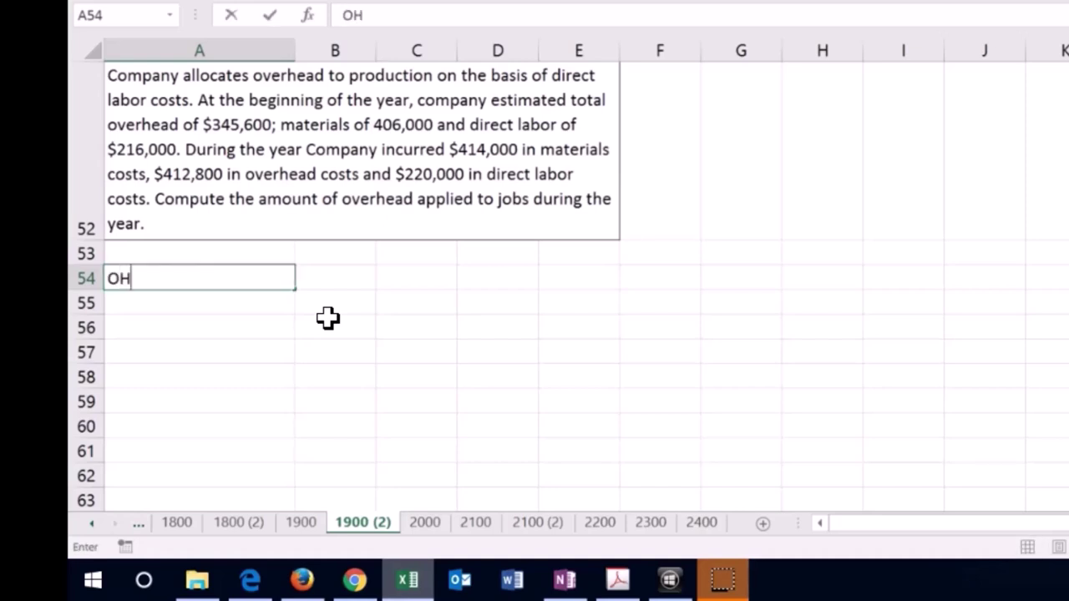
key(Tab)
text(345600)
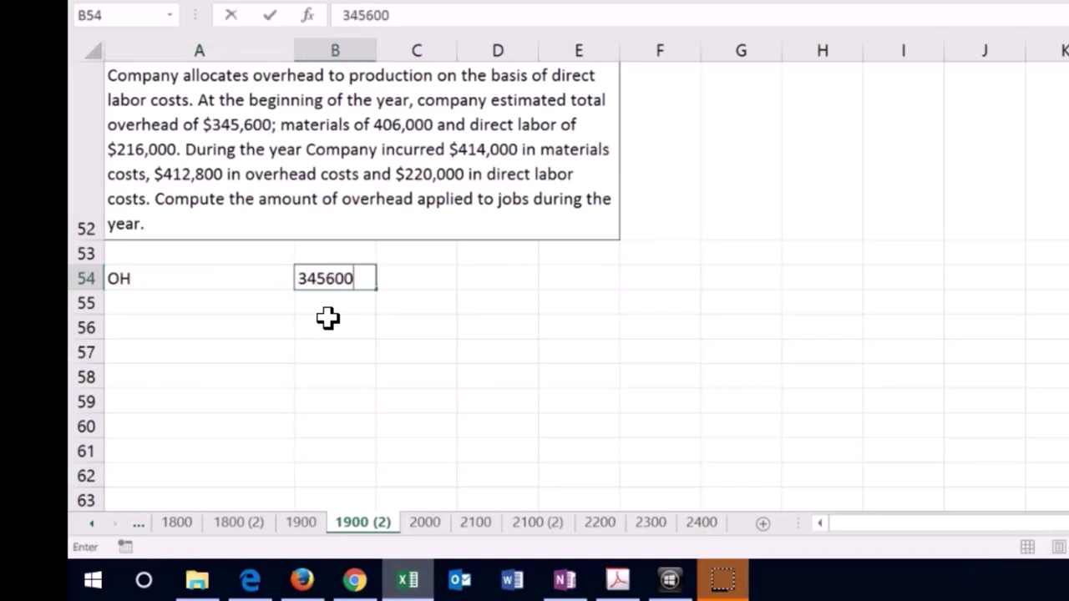
key(Return)
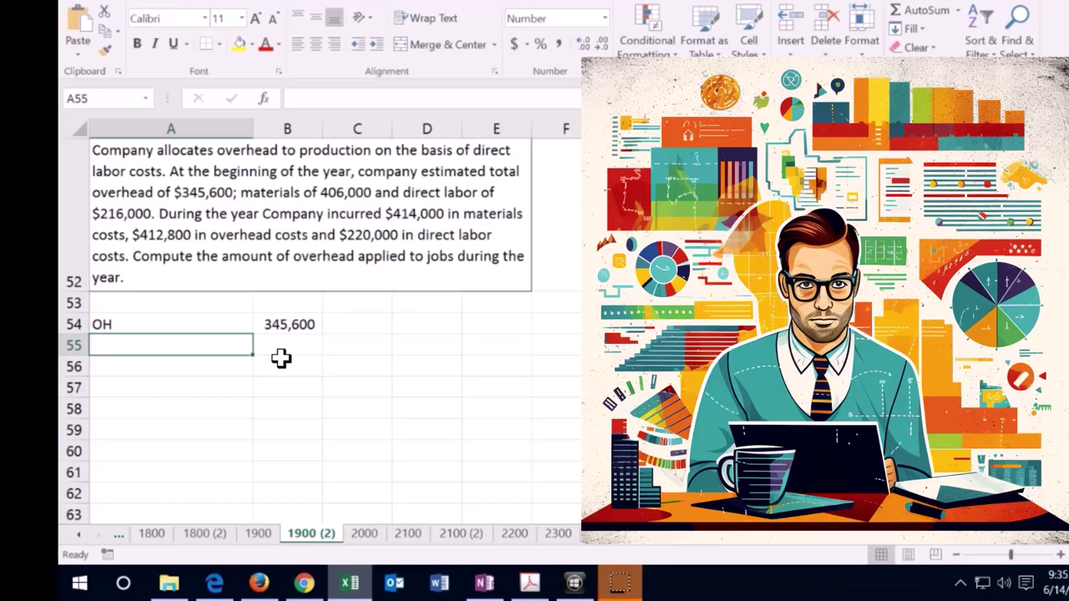
text(DL)
key(Tab)
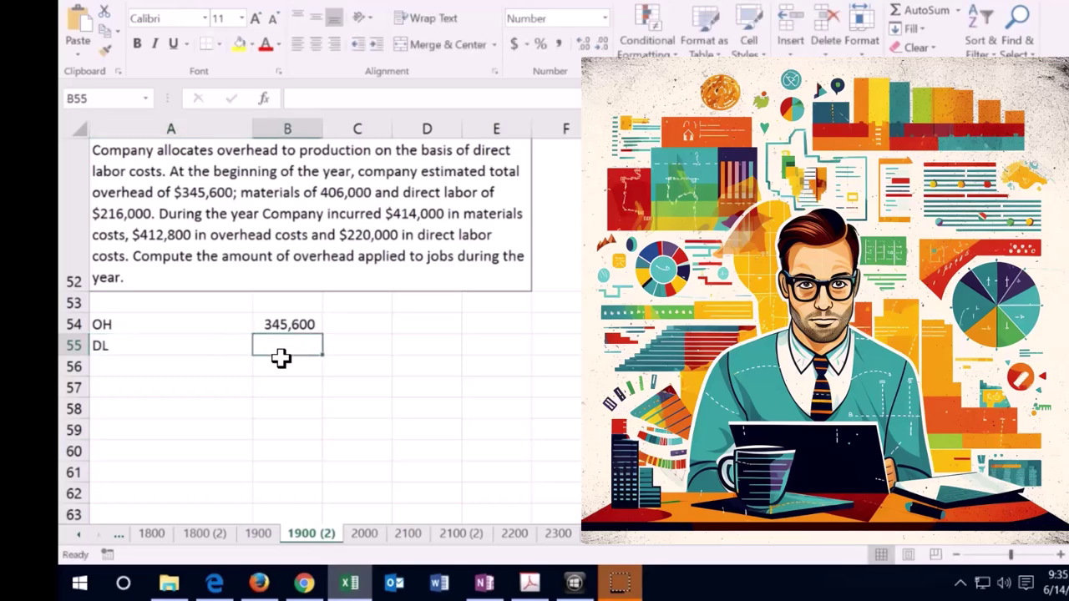
text(216000)
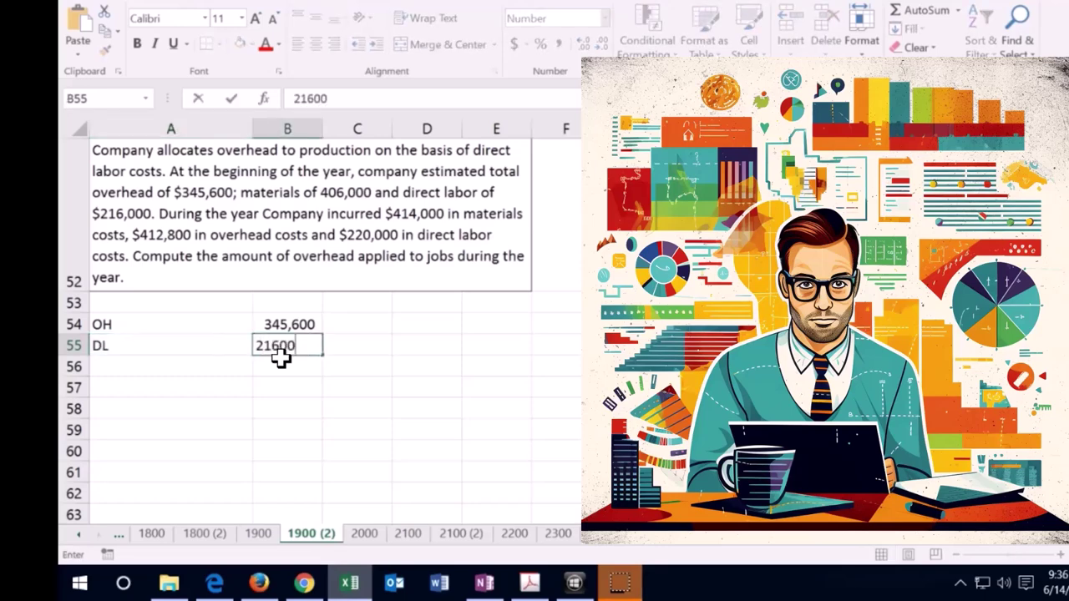
key(Return)
Calculate the predetermined overhead rate in B56 by dividing estimated overhead in B54 by direct labor in B55
click(281, 359)
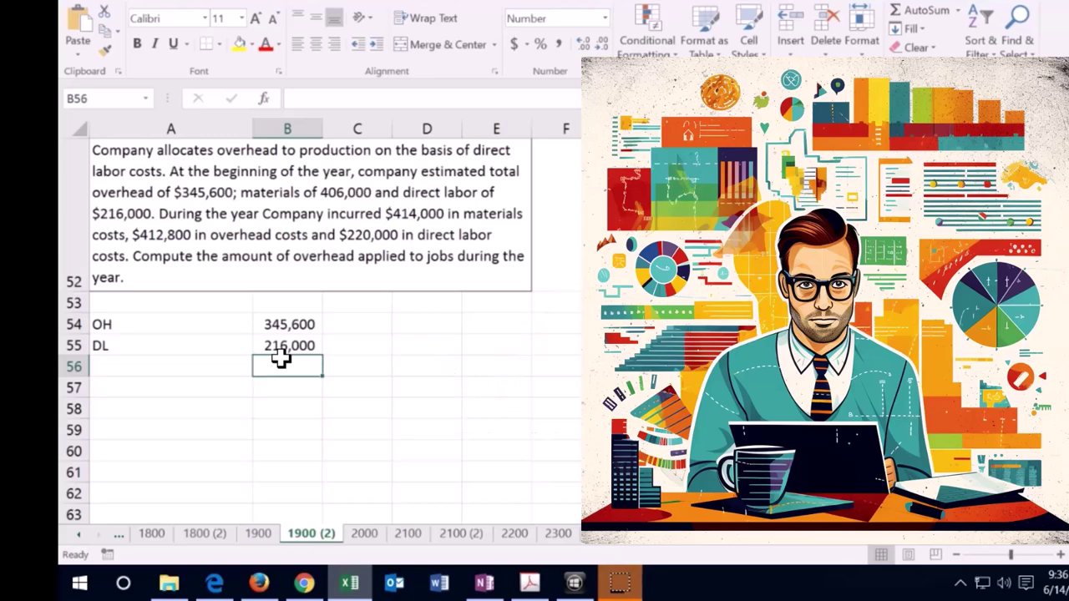
text(=)
click(278, 324)
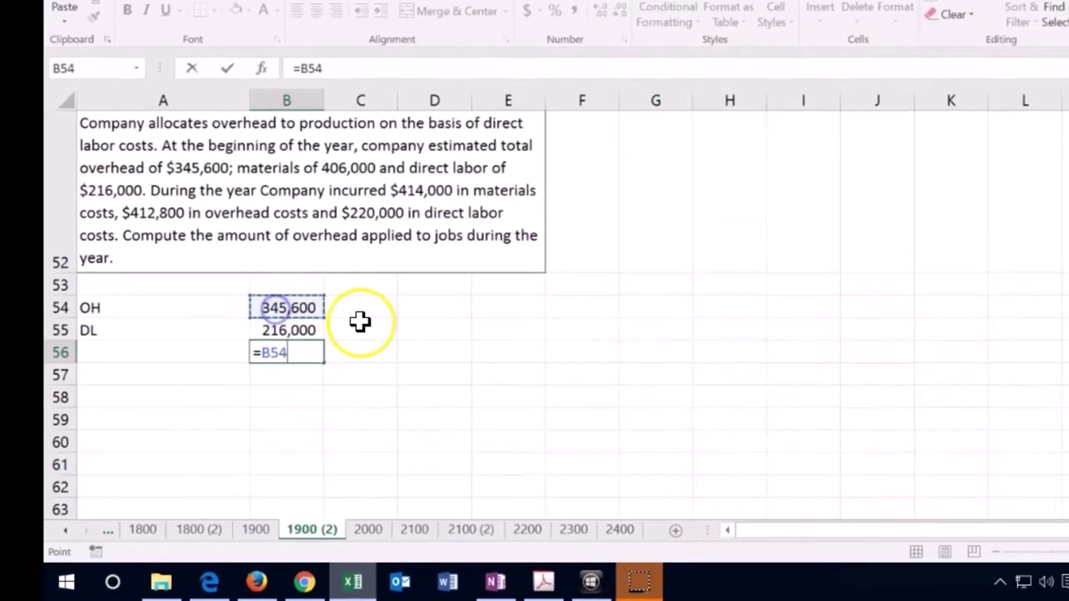
text(/)
click(316, 306)
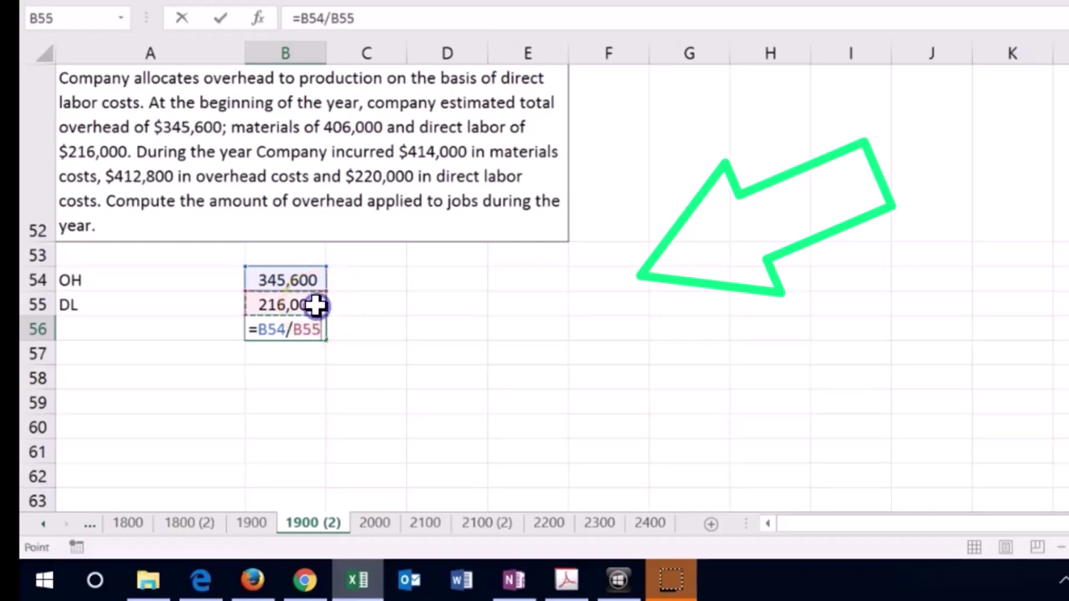
key(Return)
Format the overhead rate in B56 as a percentage
key(Up)
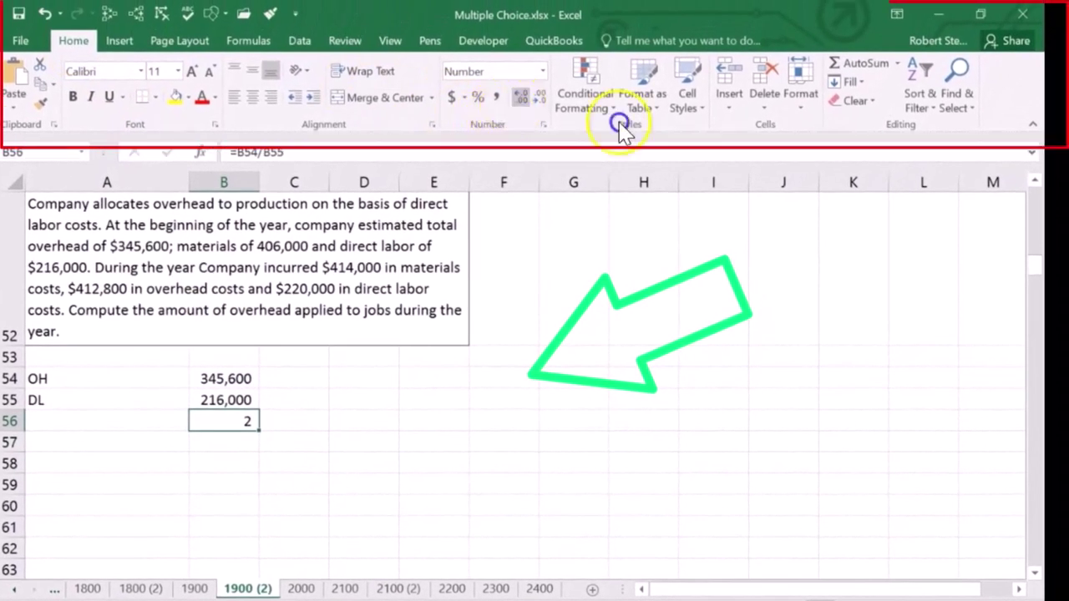
click(520, 97)
click(519, 97)
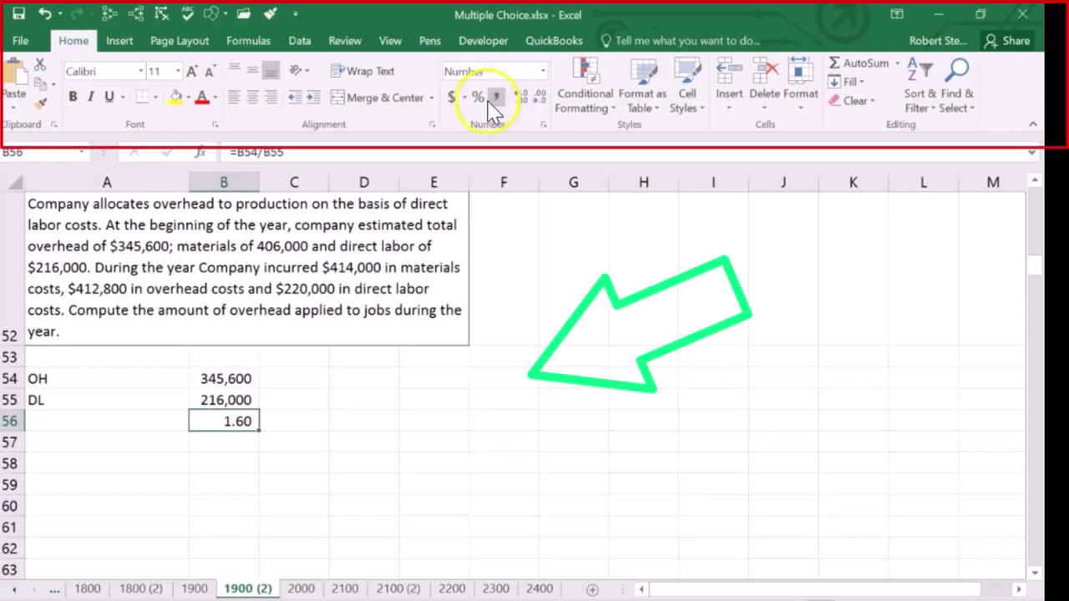
click(478, 97)
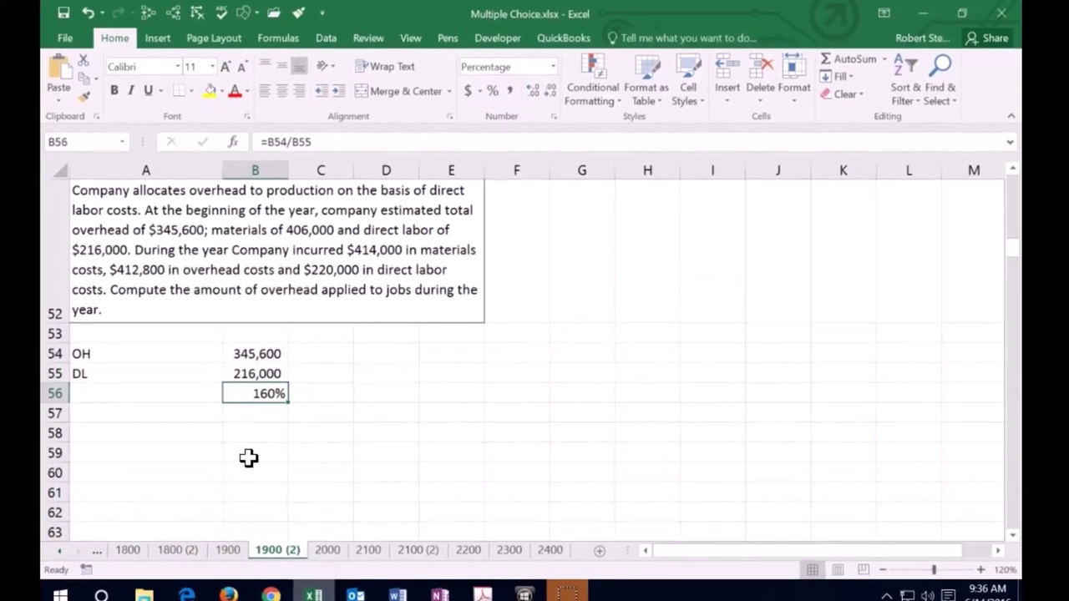
Enter actual direct labor of 220000 in B57 and calculate applied overhead in B58 as B56*B57
click(225, 398)
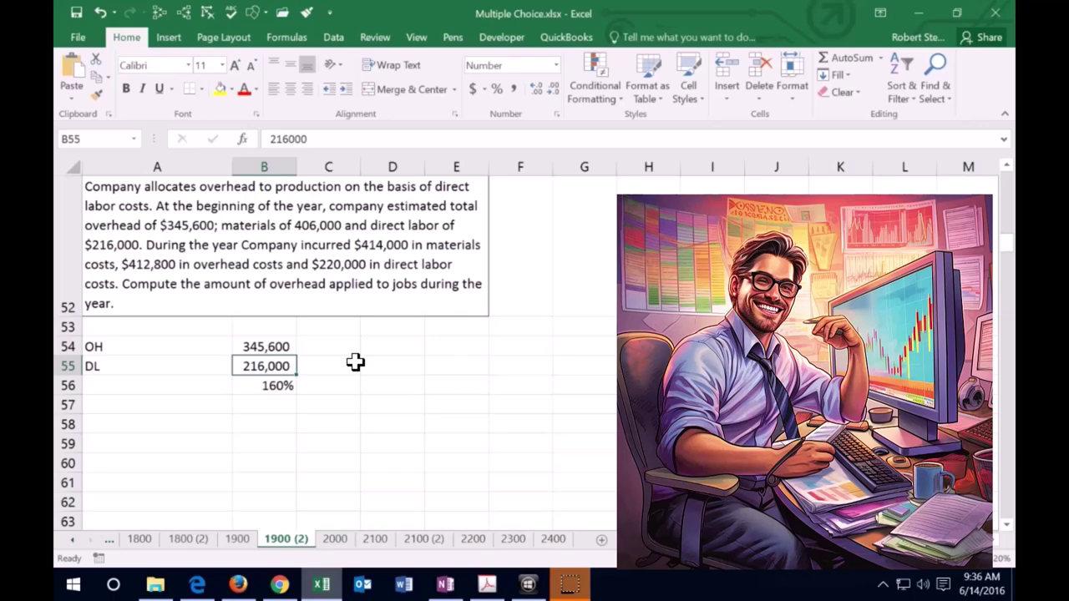
click(346, 369)
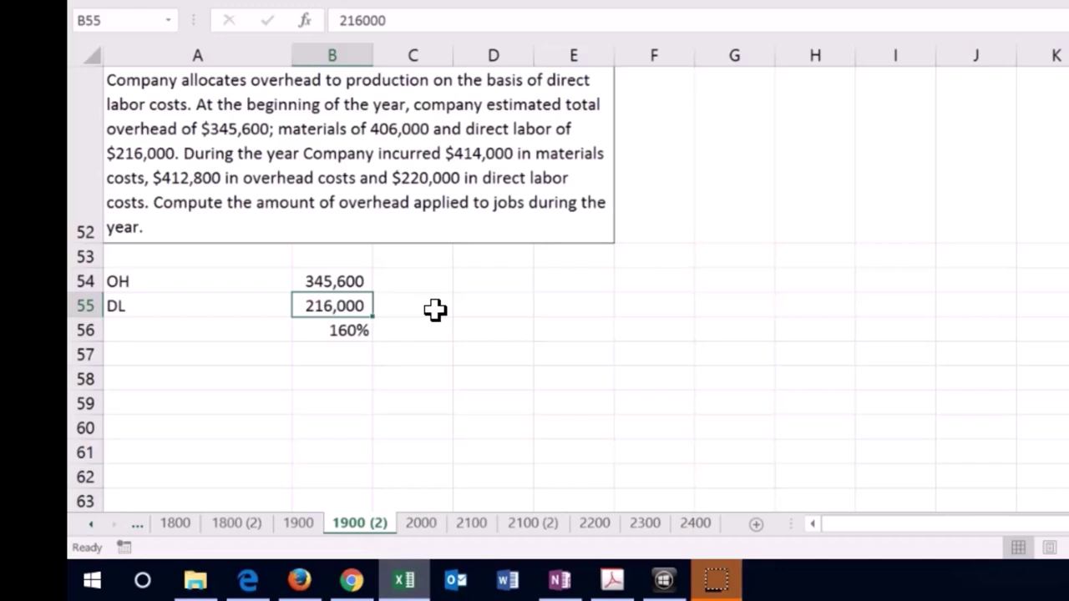
click(345, 354)
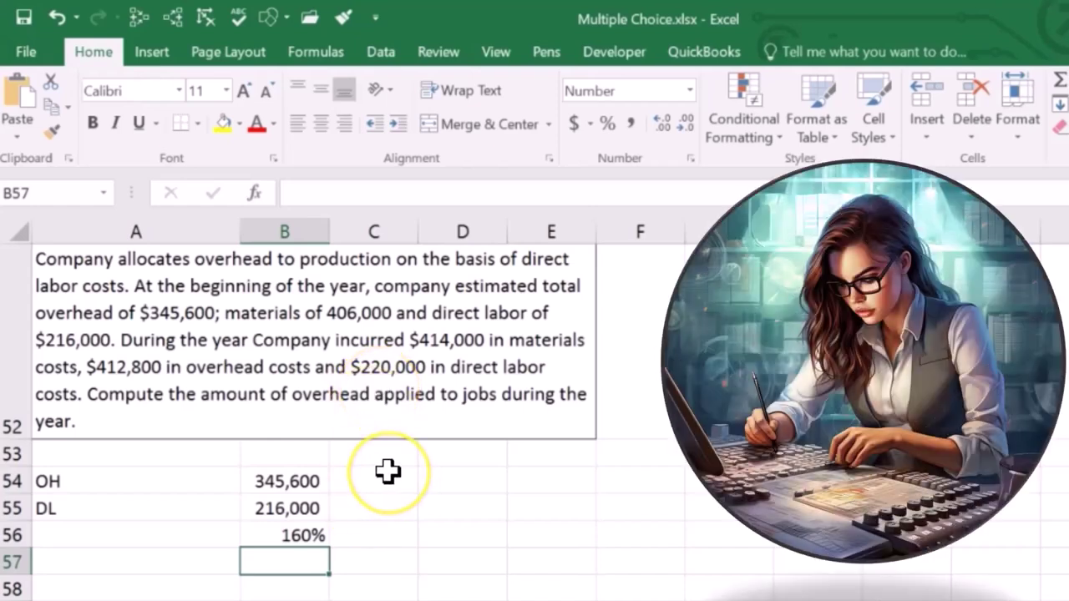
text(220,000)
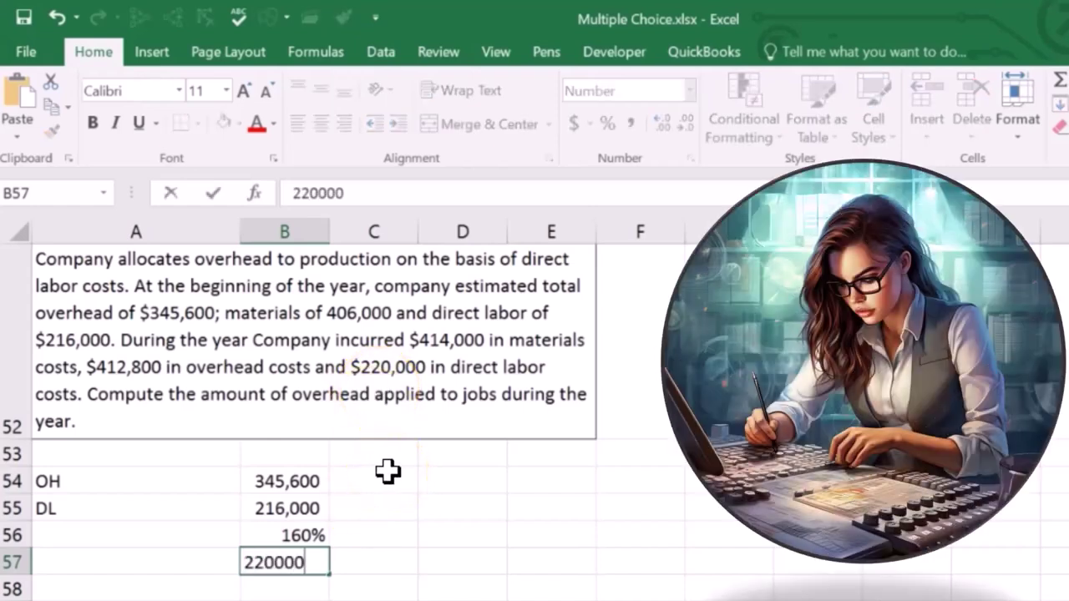
key(Return)
text(=)
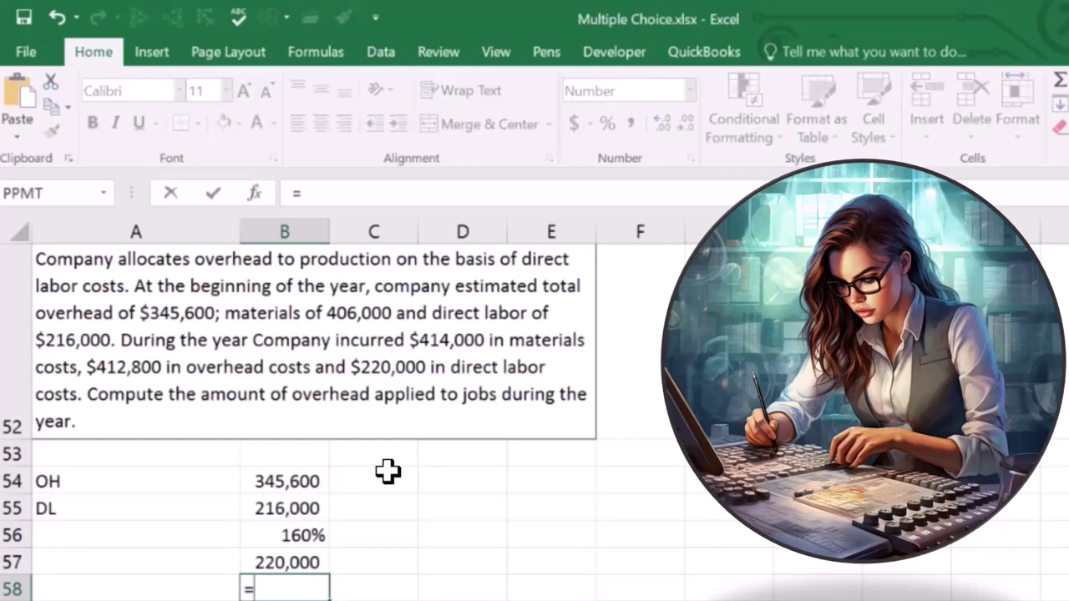
click(303, 535)
text(*)
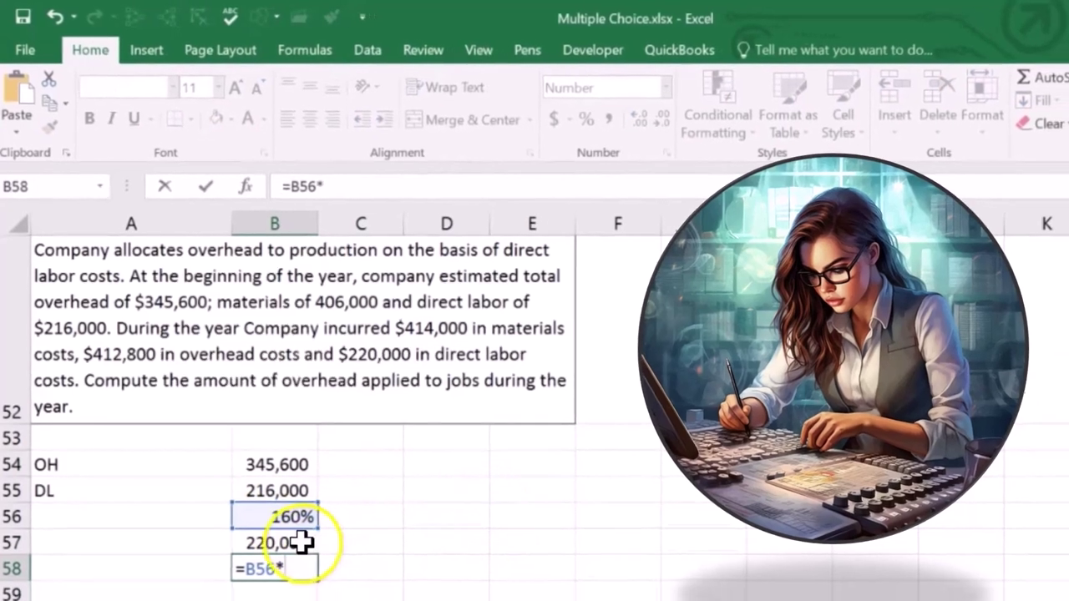
click(316, 562)
key(Return)
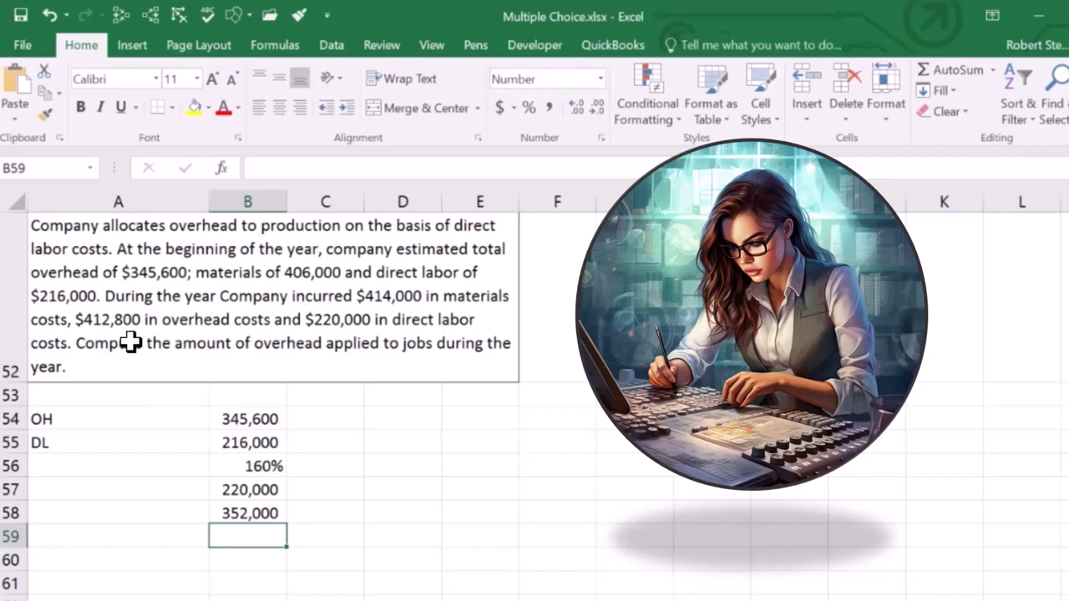
click(185, 513)
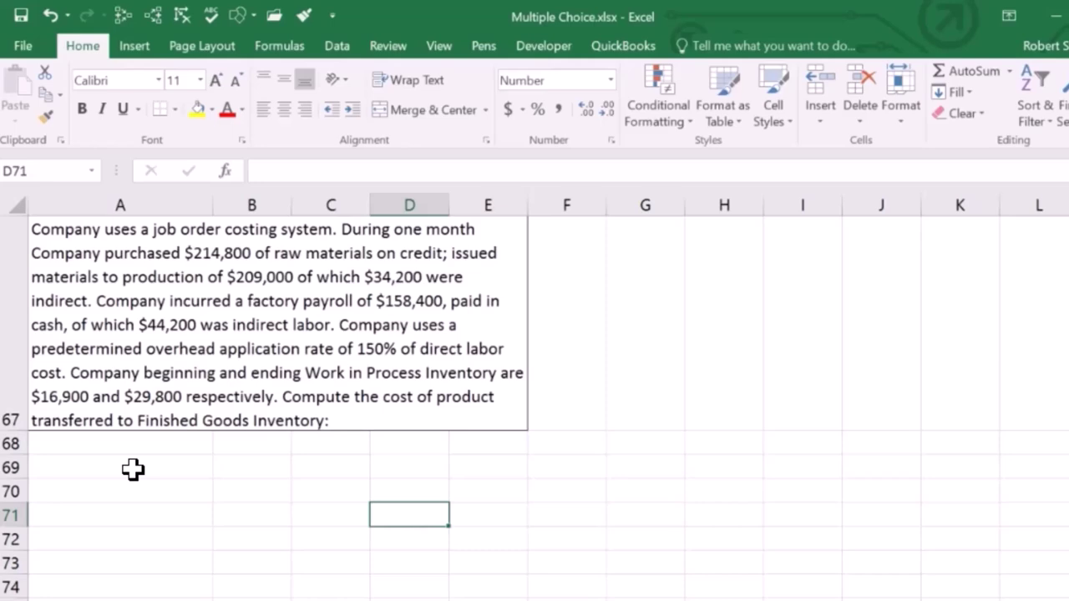
Add the heading WIP below the job order costing problem, merged and centered across B69:C69
click(245, 469)
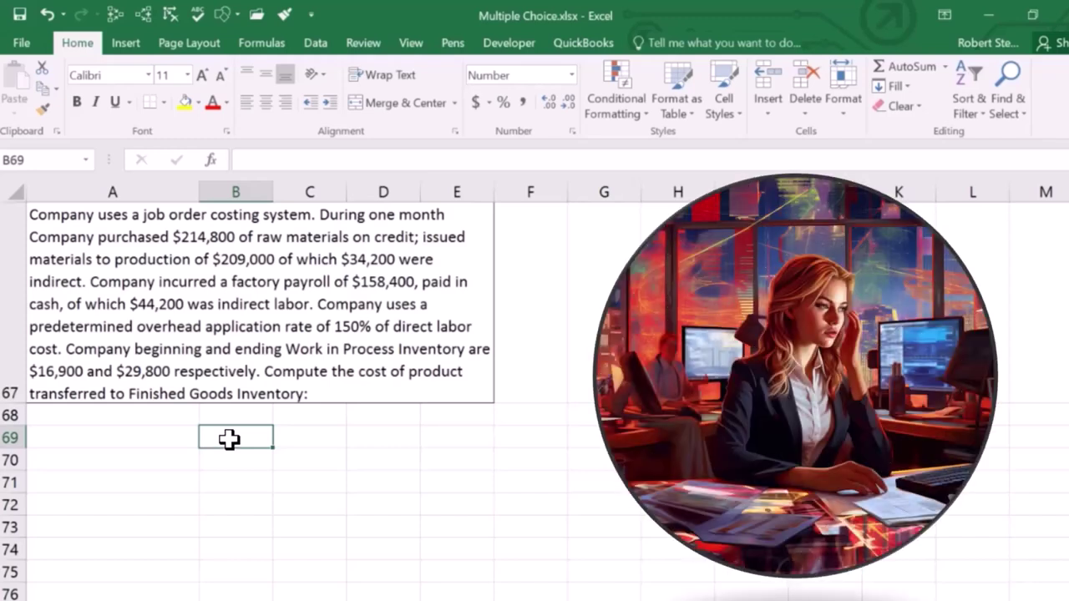
text(WIP)
key(Return)
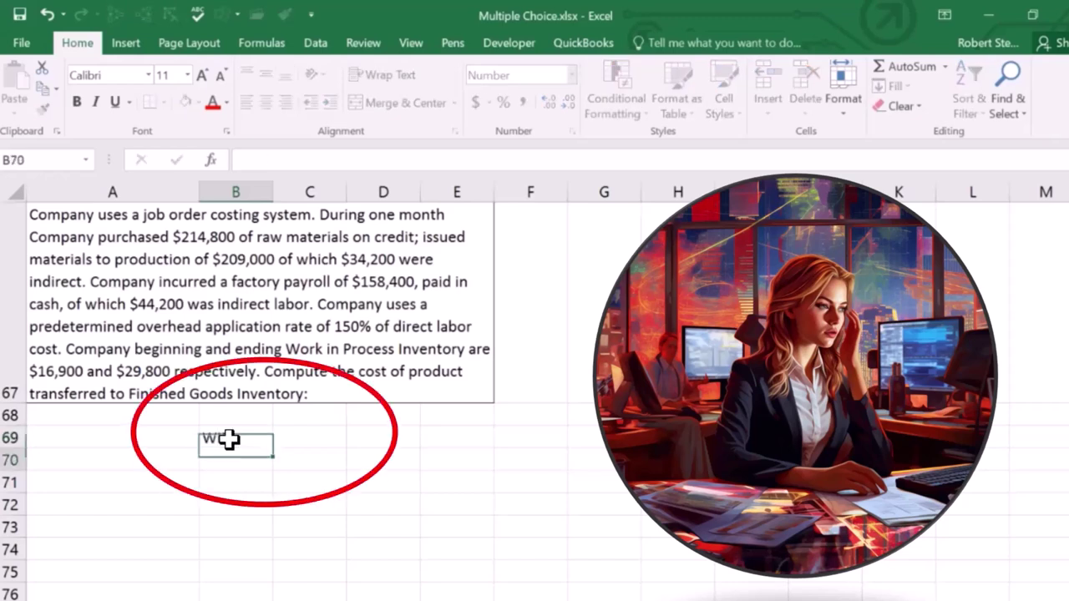
drag(228, 439, 351, 437)
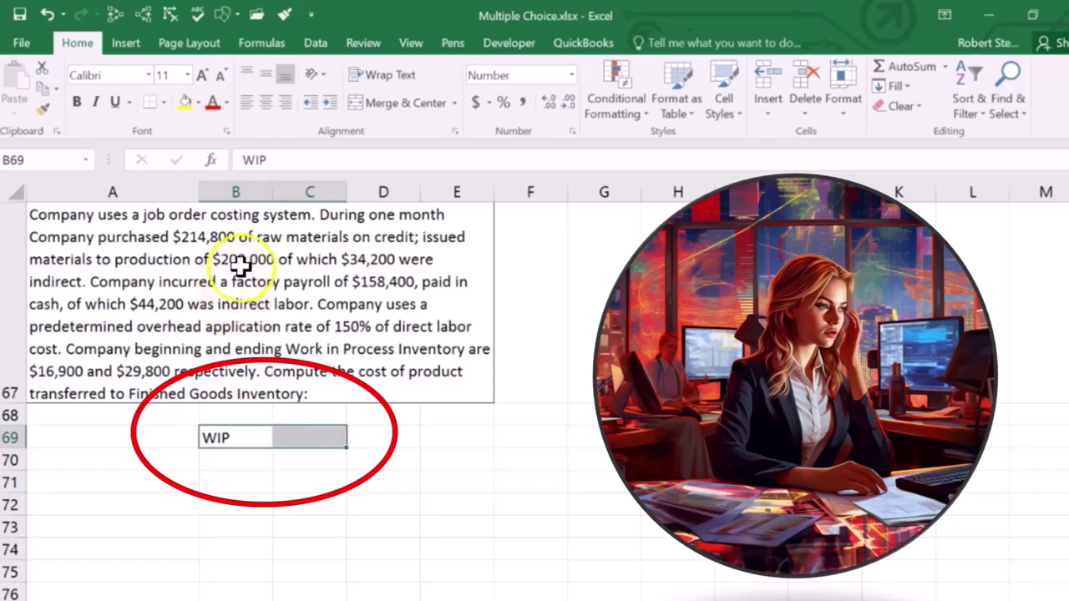
click(376, 104)
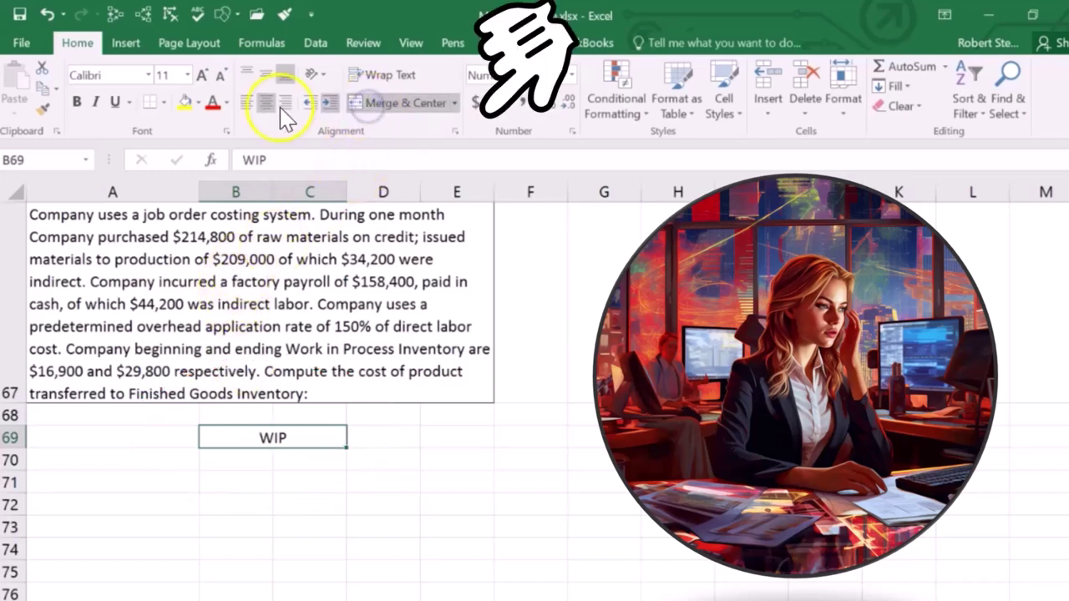
Form a T-account with a bottom border under the WIP heading and a left border along C70:C75
drag(301, 460, 298, 568)
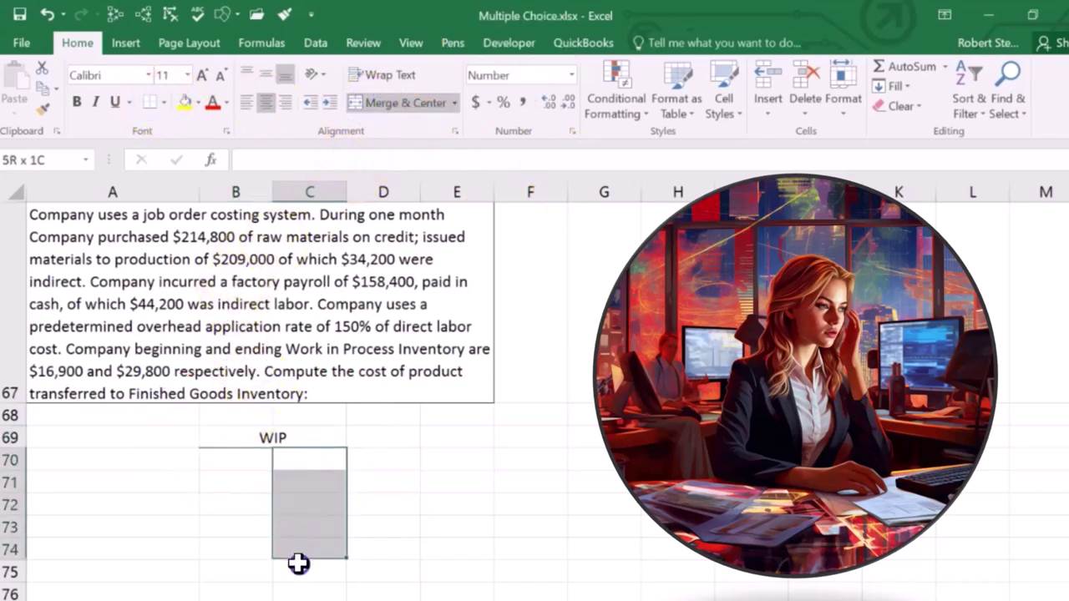
click(164, 102)
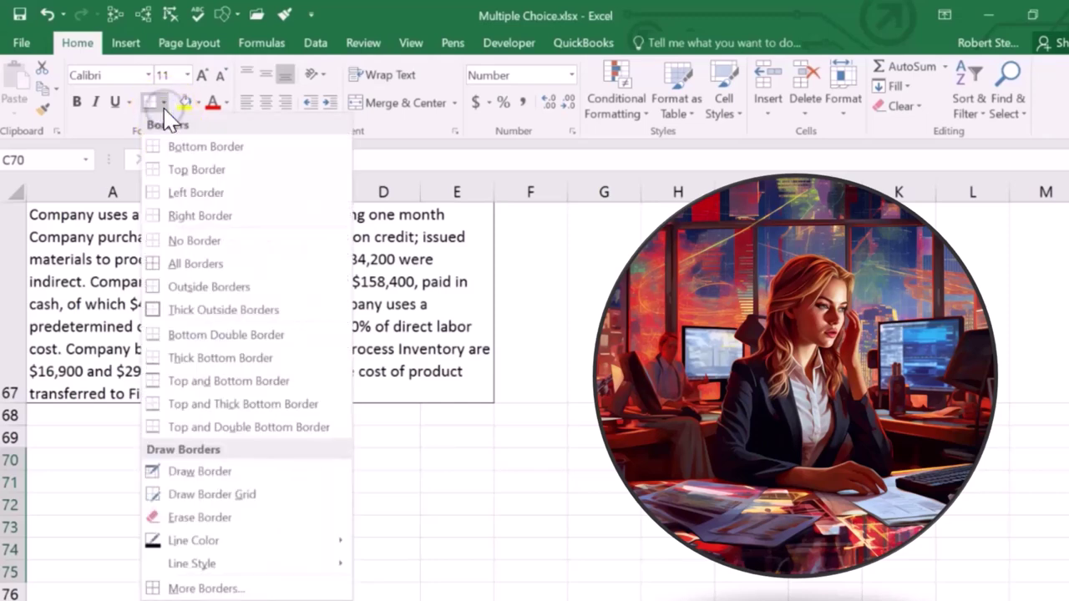
click(195, 192)
click(184, 504)
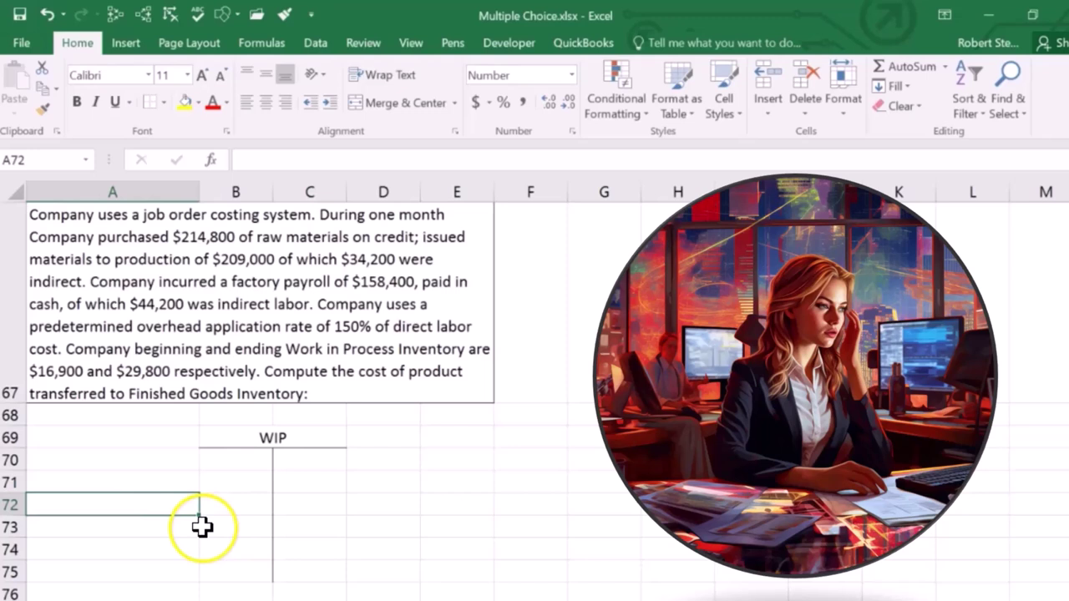
Record the beginning work in process balance, with the label Beg in A70 and 16,900 in B70
click(142, 460)
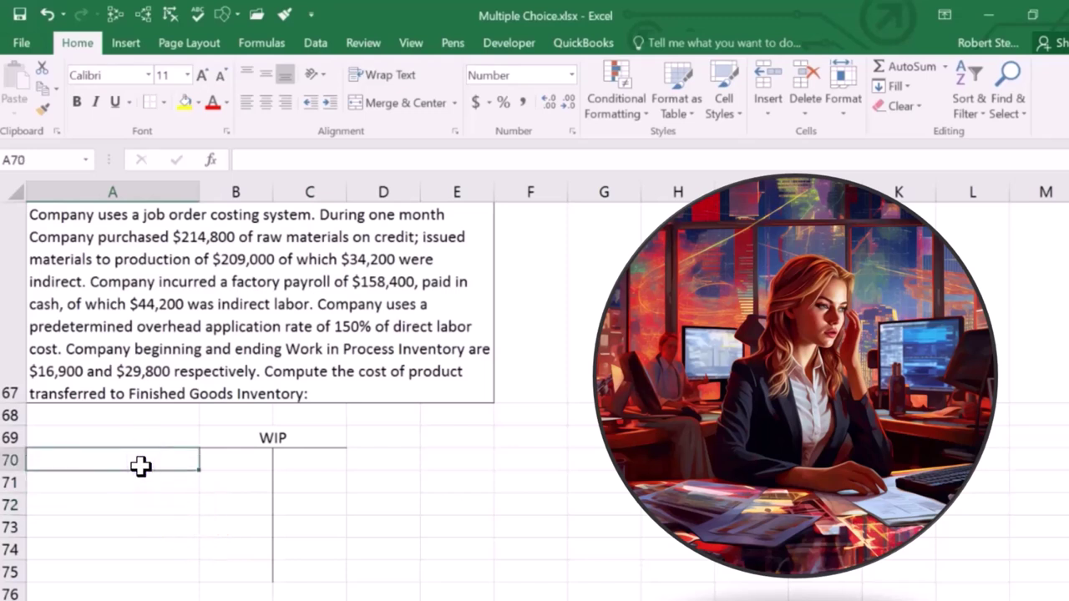
text(Be)
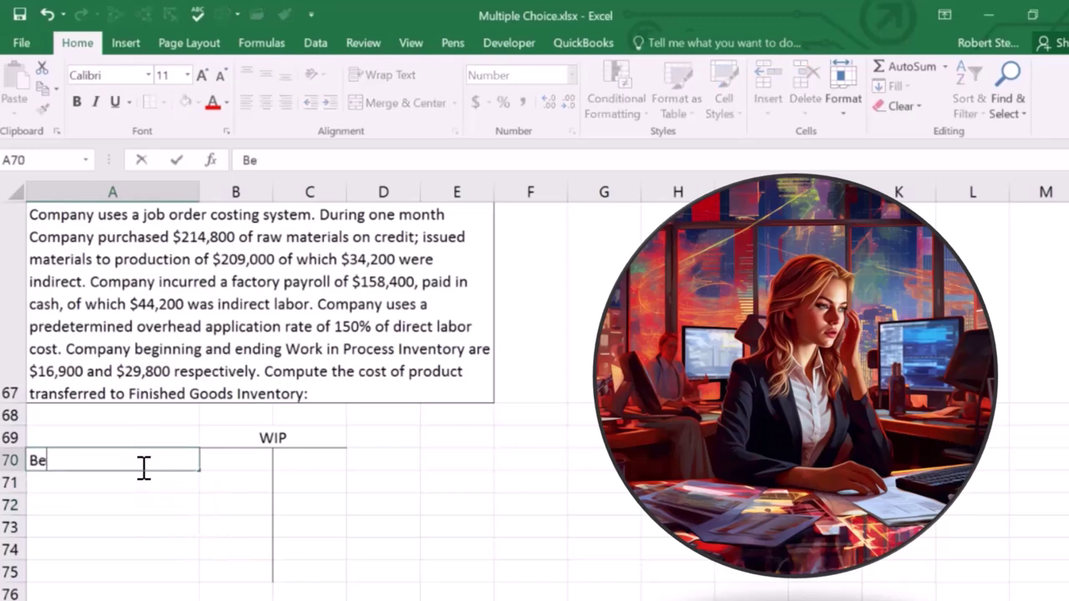
text(g)
key(Tab)
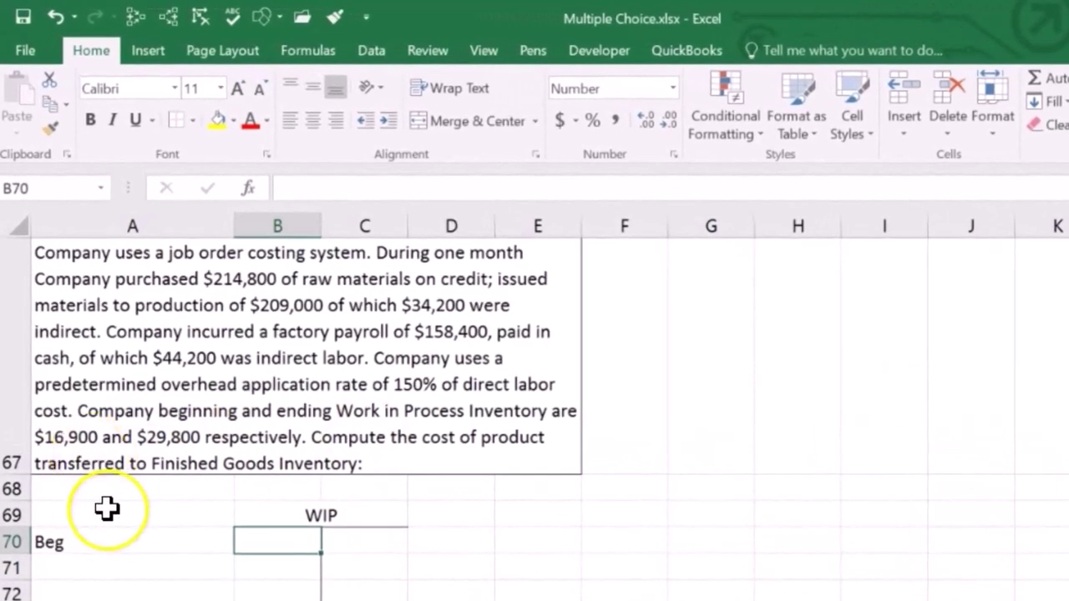
text(16,900)
key(Return)
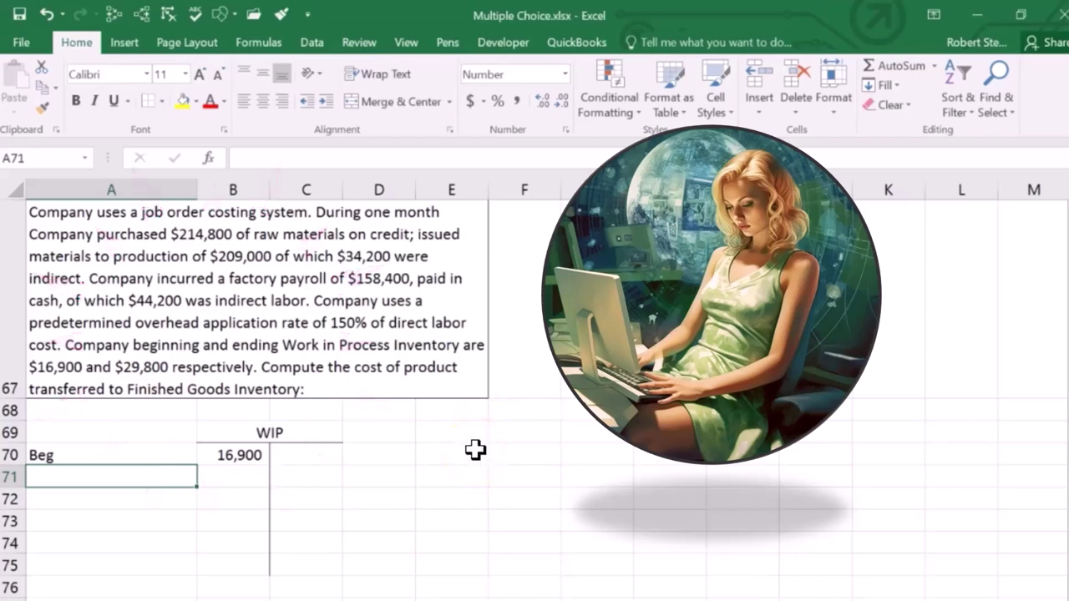
Label the cost rows of the WIP T-account DM, DL and OH in A71:A73
text(DM)
key(Return)
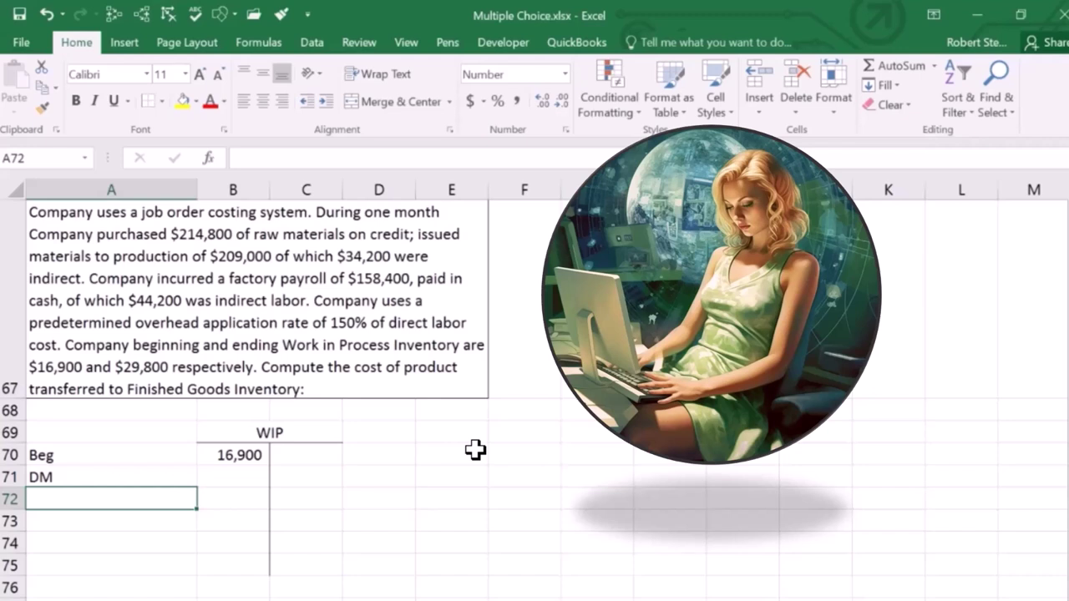
text(DL)
key(Return)
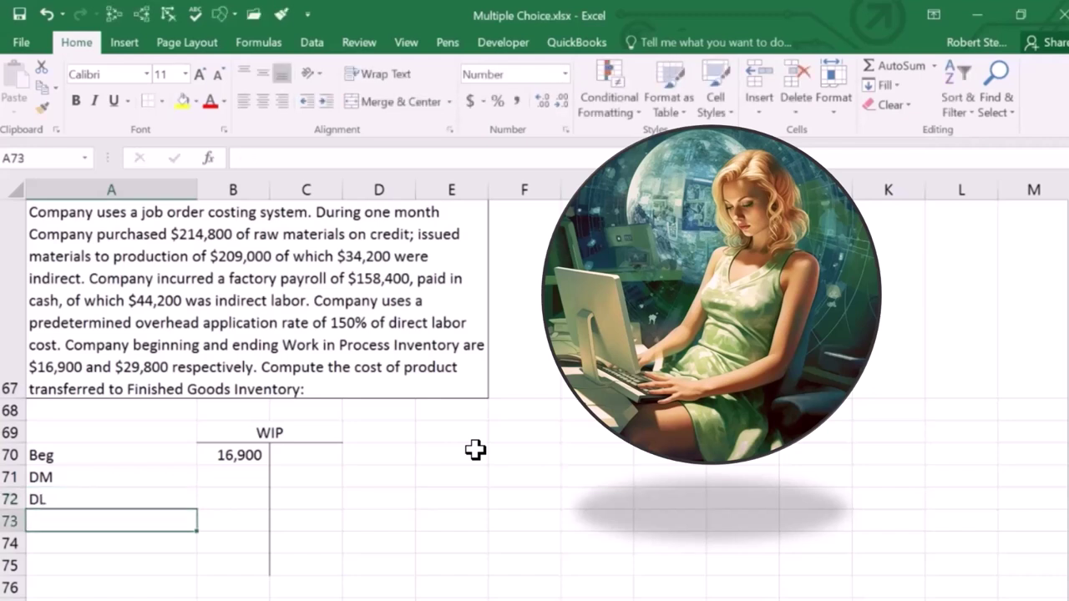
text(OH)
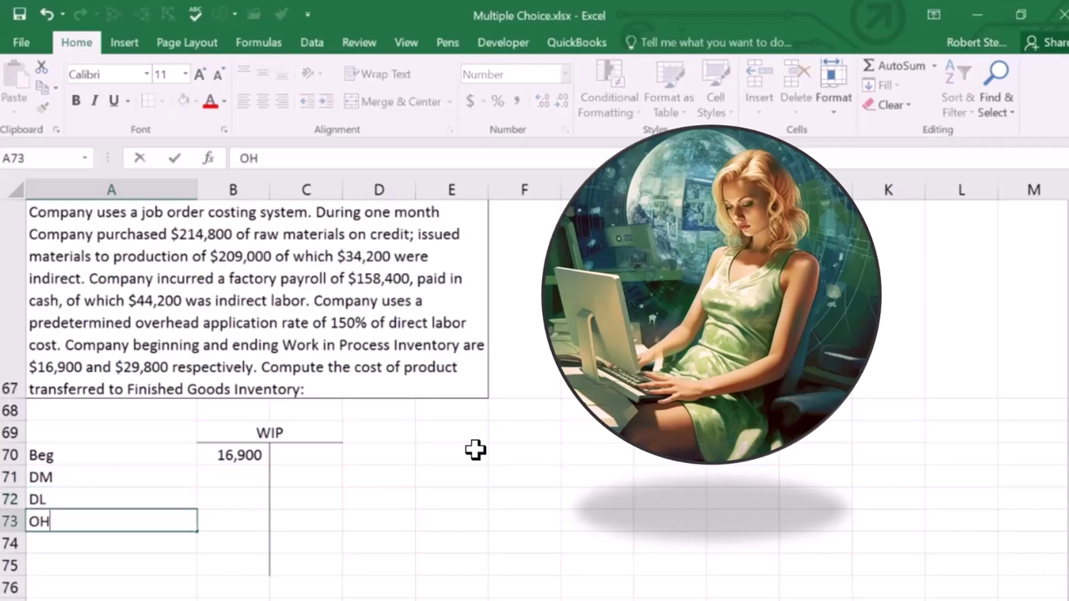
key(Return)
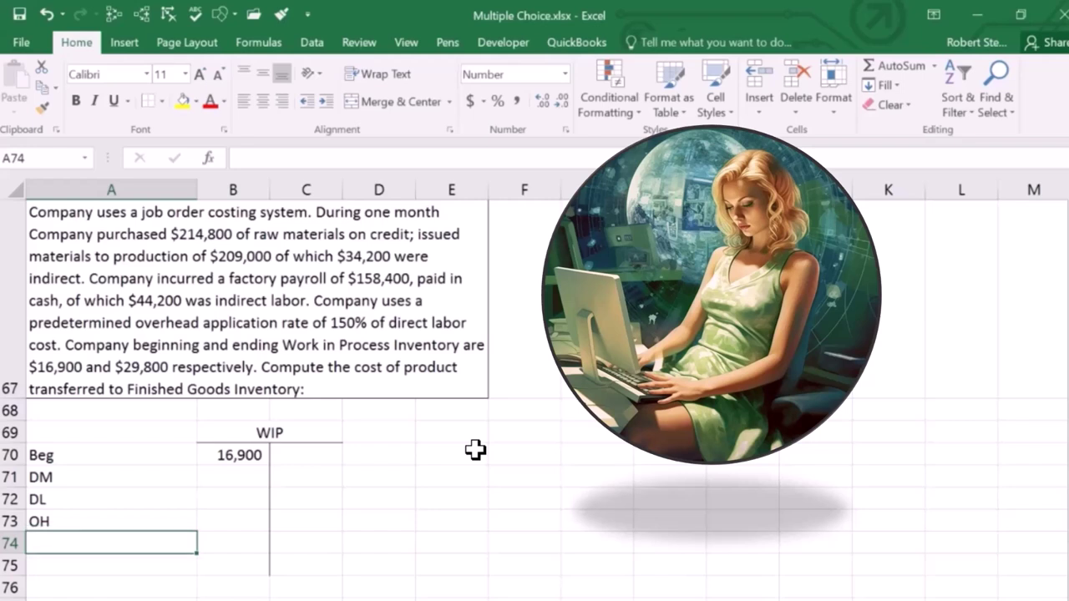
Record the ending work in process balance, with the label End bal in A75 and 29,800 in B75
key(Down)
key(Down)
key(Up)
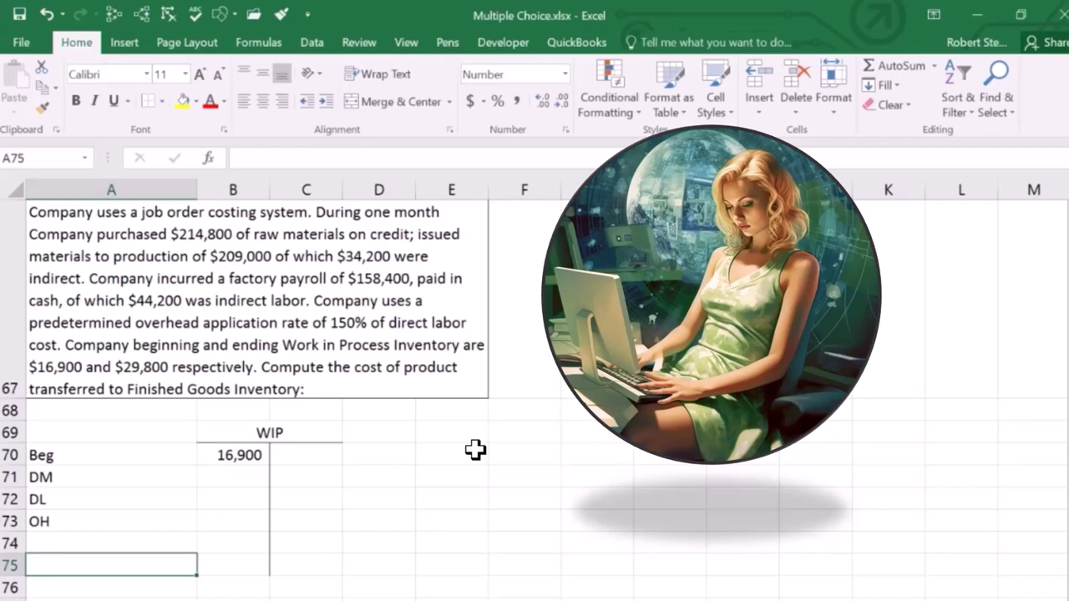
text(End bal)
key(Right)
key(Right)
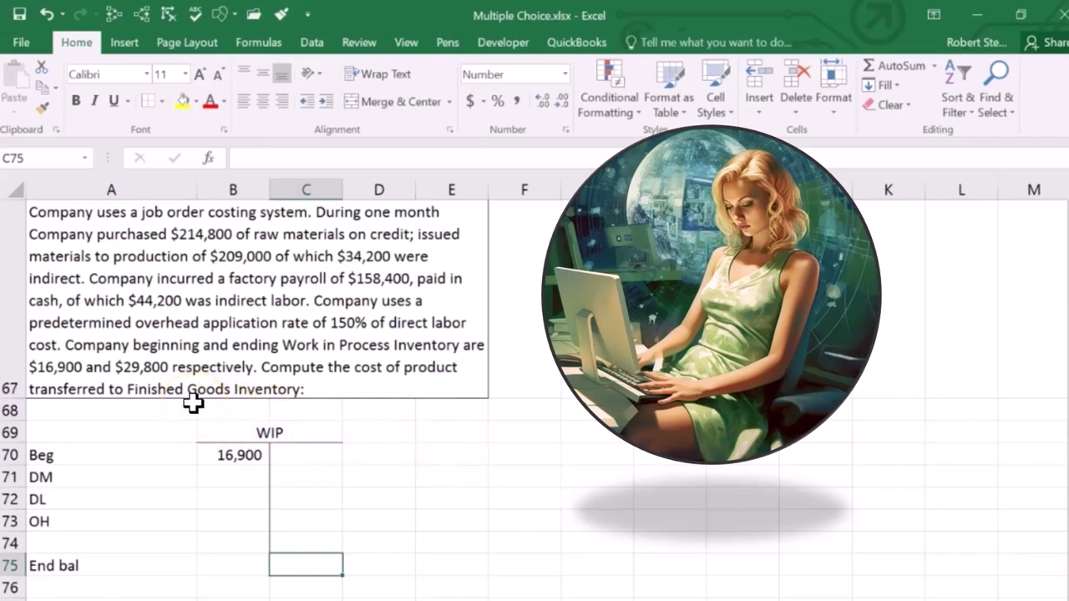
key(Escape)
key(Left)
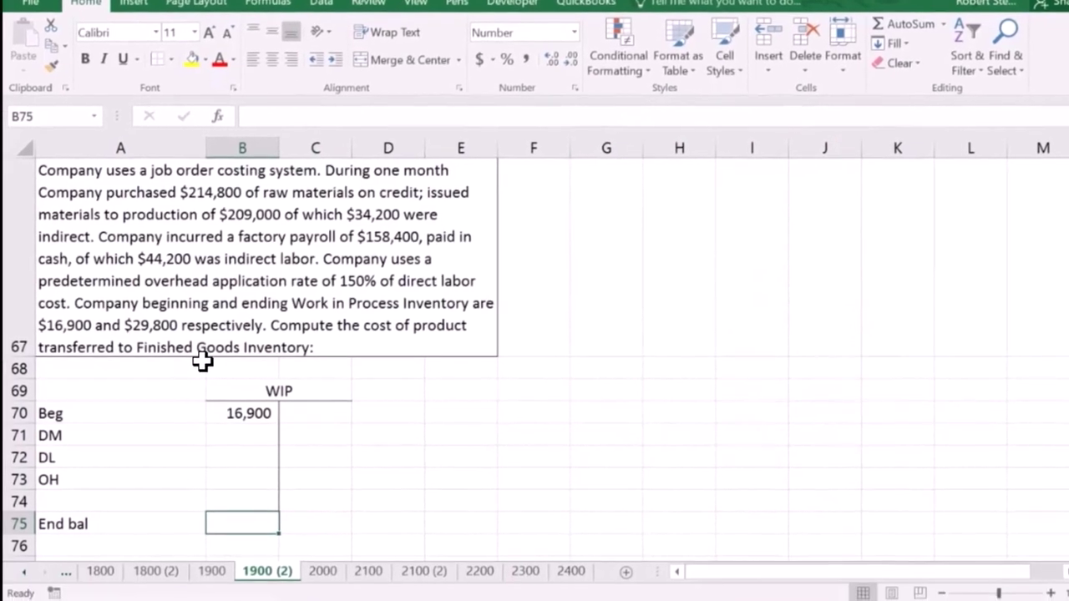
text(29800)
key(Return)
Add a bottom border across B74:C74, just above the ending balance of the WIP T-account
key(Up)
click(241, 505)
drag(247, 506, 293, 500)
click(171, 58)
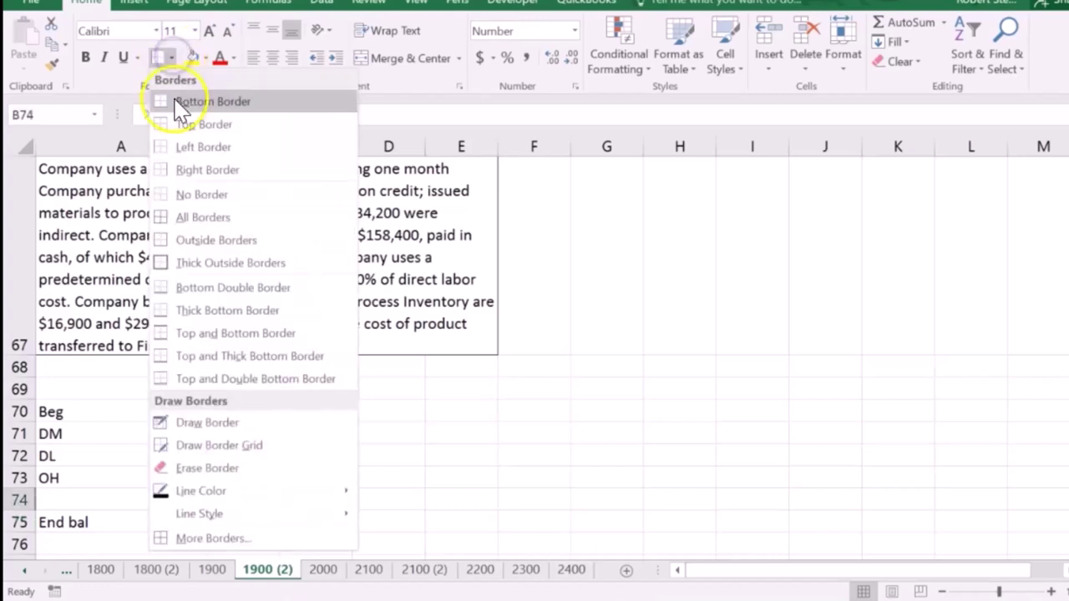
click(177, 102)
Enter the column headings DM in E69 and DL in F69 beside the WIP T-account
click(527, 382)
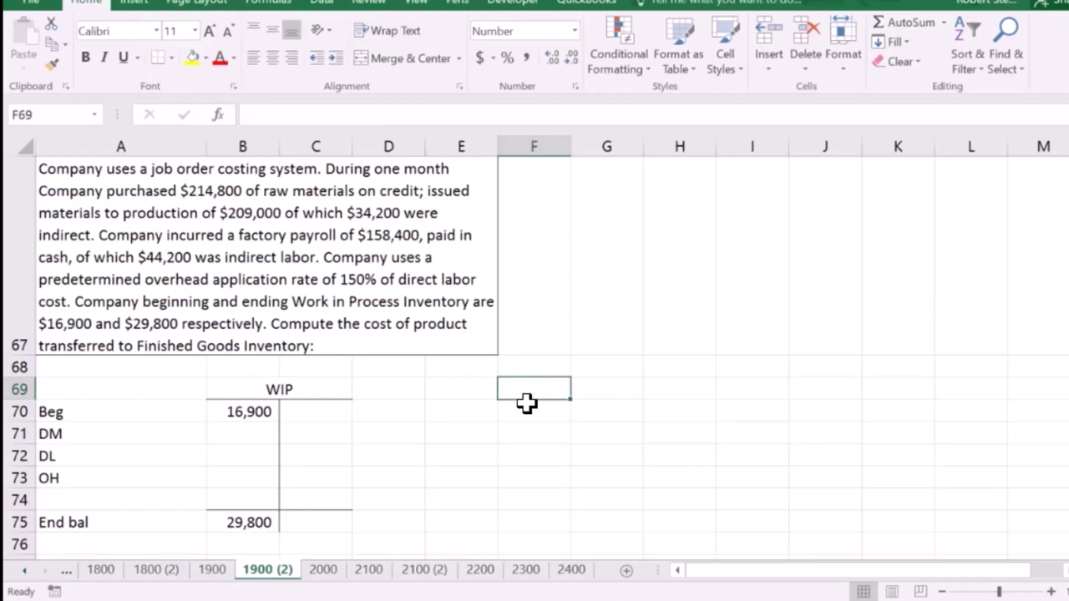
key(Left)
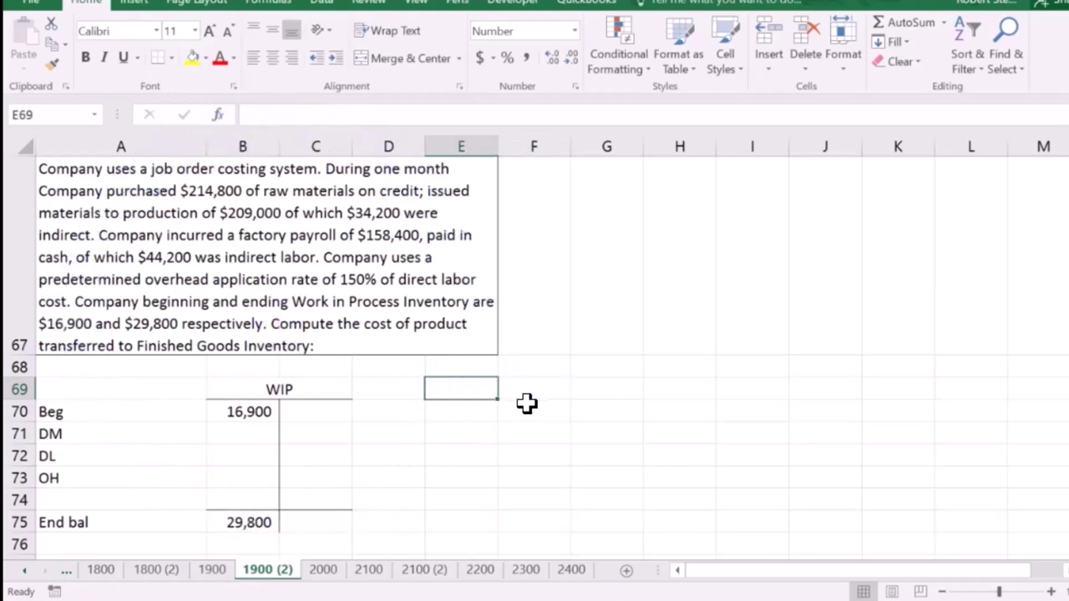
text(DM)
key(Tab)
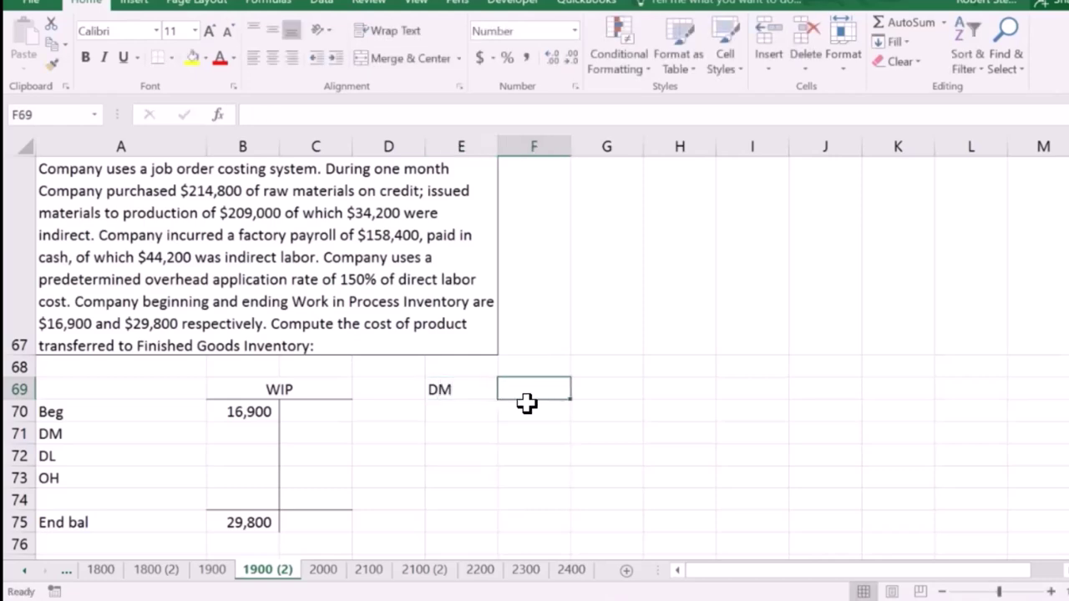
text(DL)
key(Return)
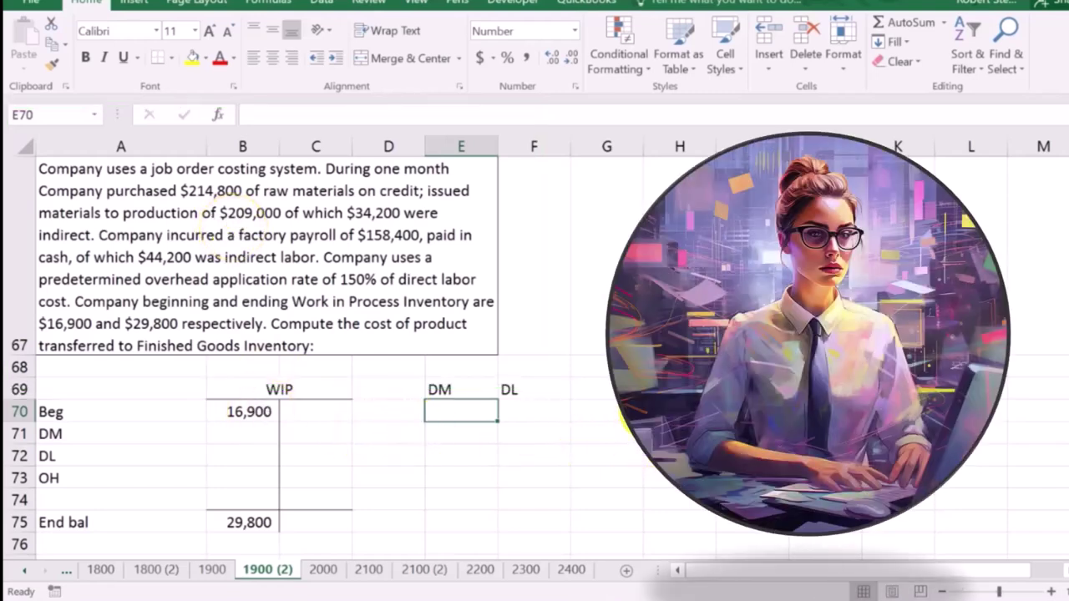
Enter the materials issued, 209,000, in E70 and the indirect portion, 34,200, in E71, with the row label OH in D71
text(209,000)
key(Return)
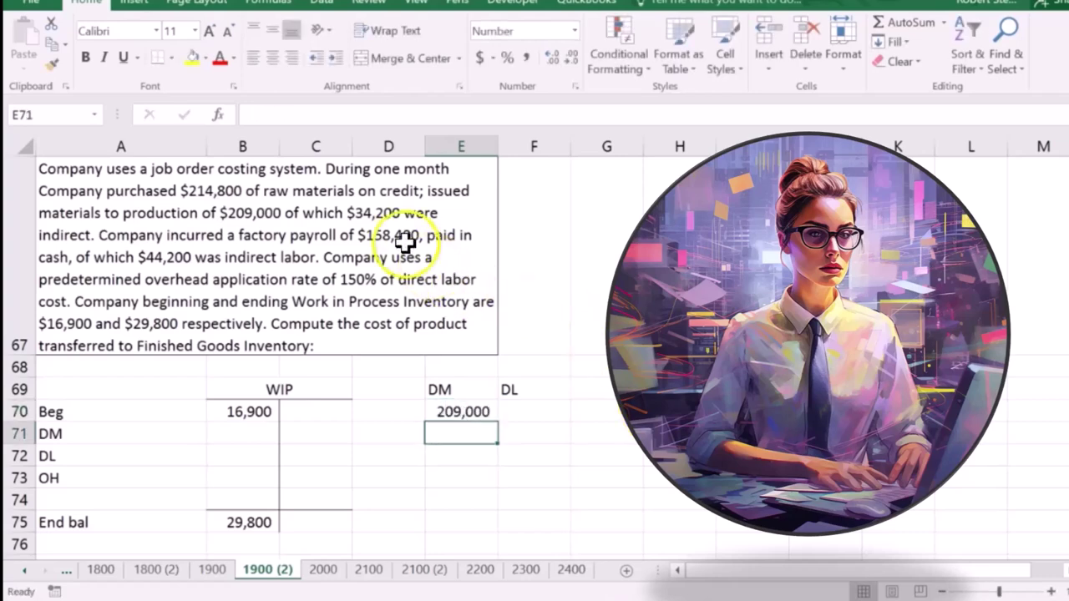
click(406, 428)
text(OH)
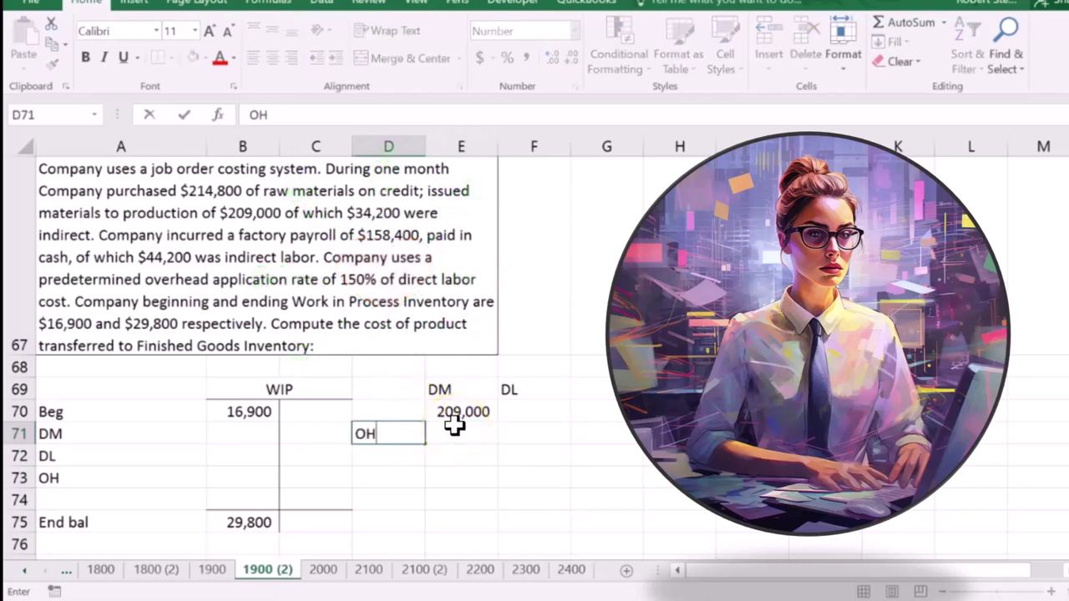
click(453, 426)
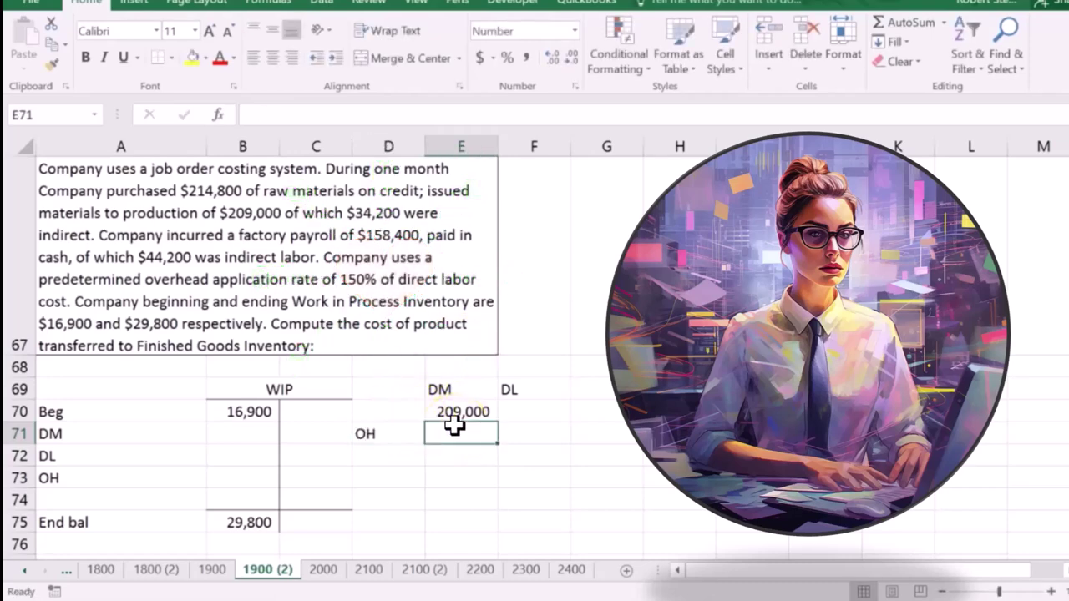
text(34,2)
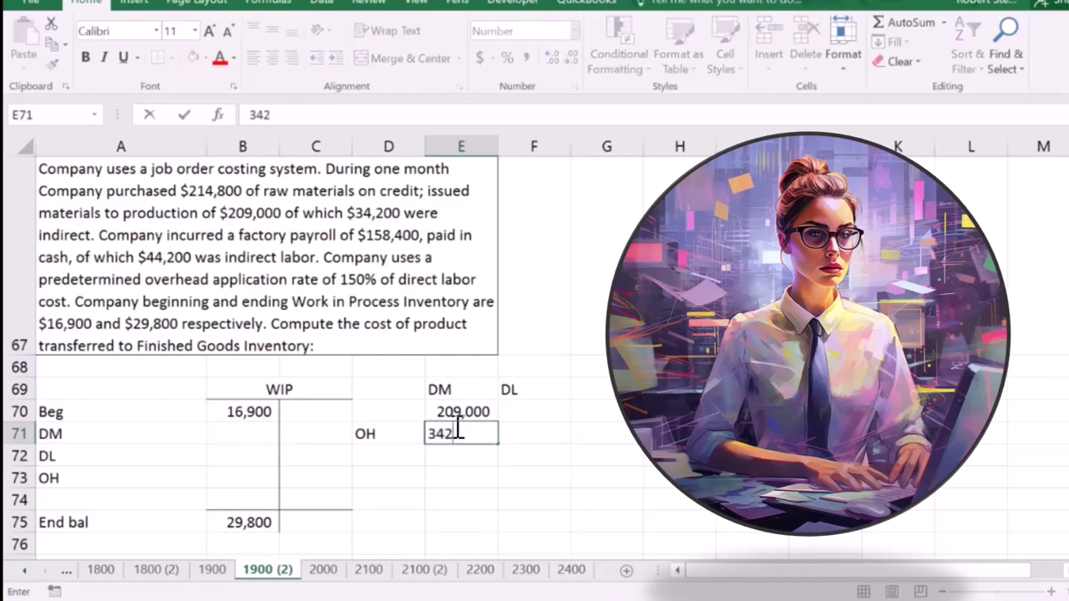
text(00)
key(Return)
key(Right)
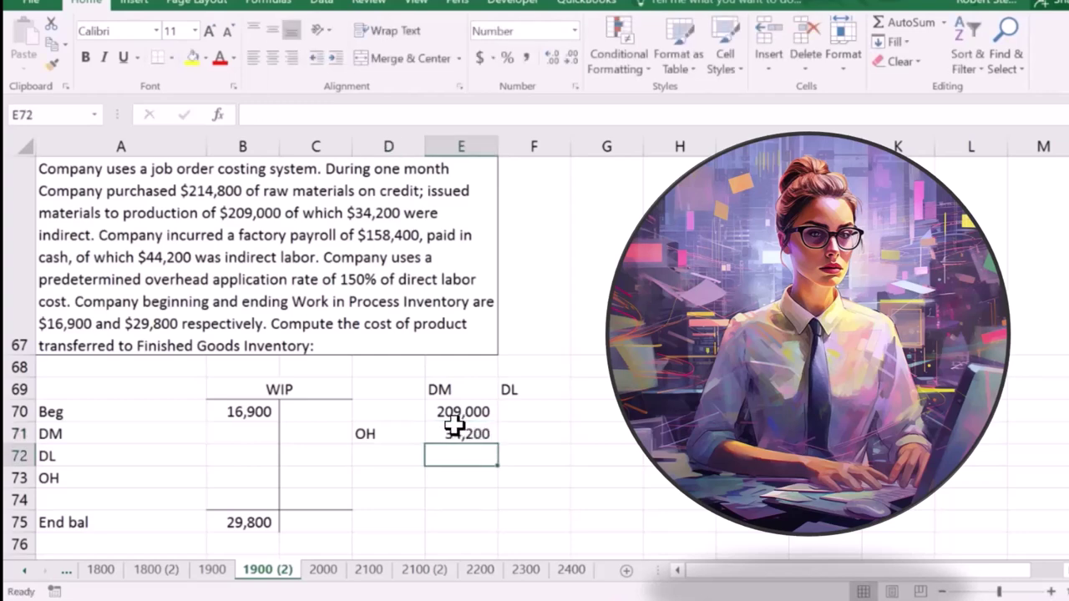
Underline the indirect materials in E71 and calculate direct materials in E72 with =E70-E71
click(453, 431)
click(123, 58)
click(432, 453)
text(=)
click(483, 411)
text(-)
click(472, 433)
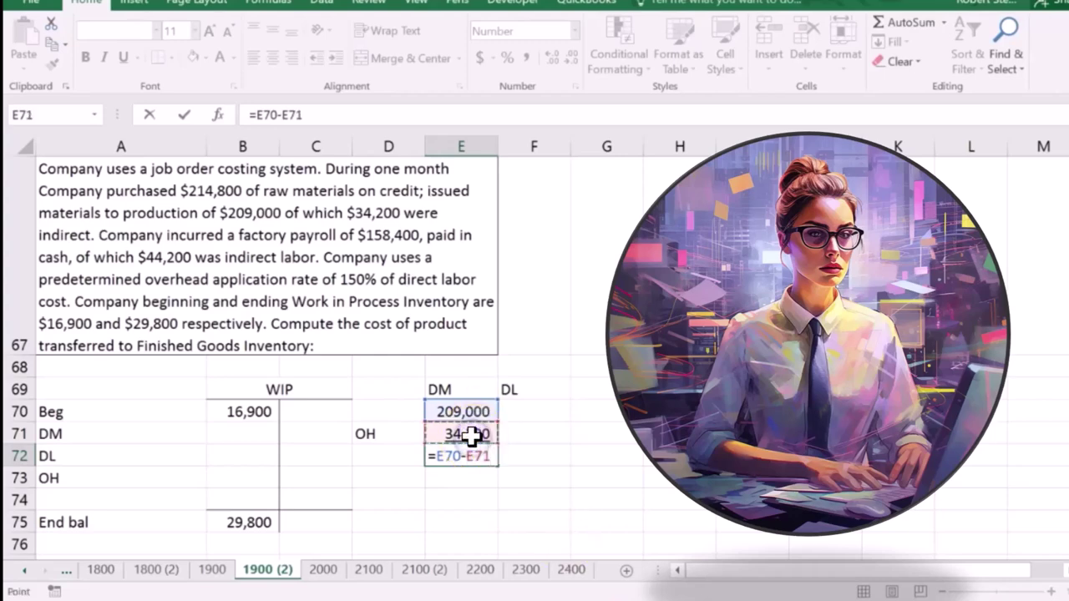
key(Return)
Link the DM row of the WIP T-account in B71 to the direct materials result in E72
key(Up)
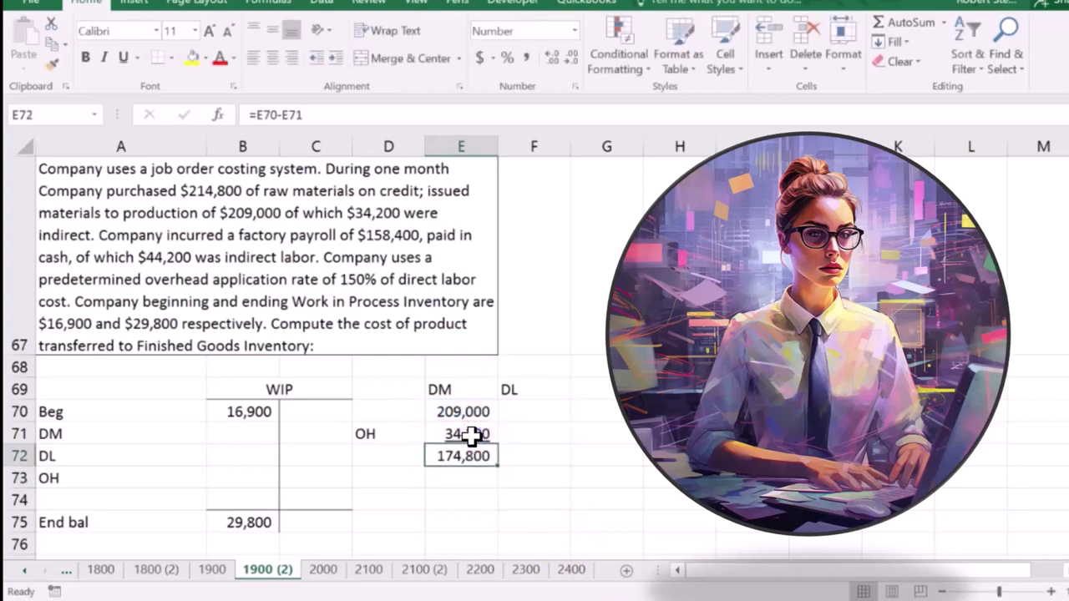
key(Left)
key(Left)
key(Left)
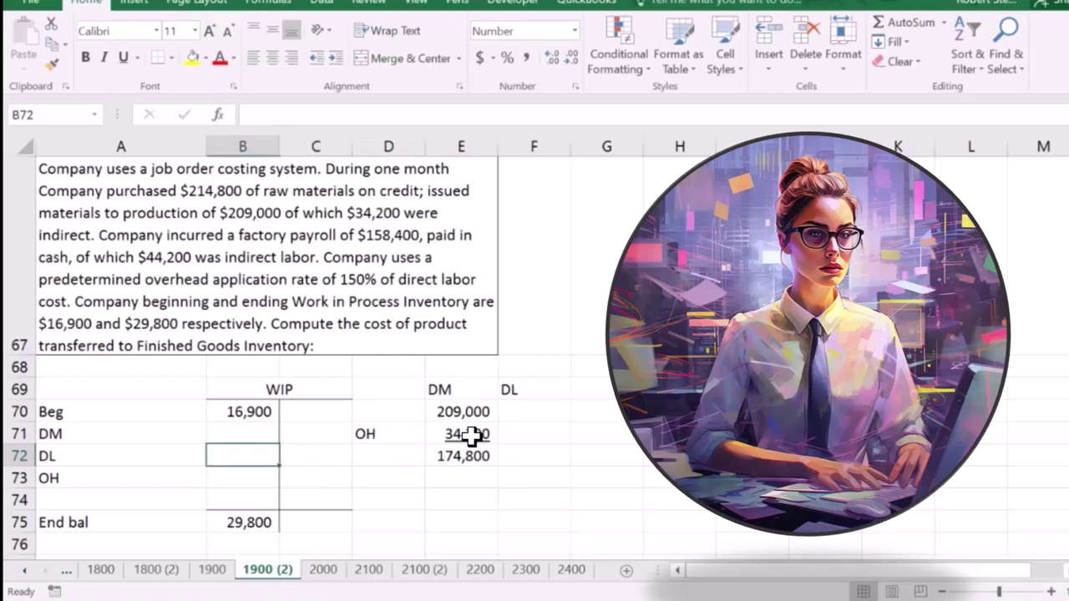
key(Up)
text(=)
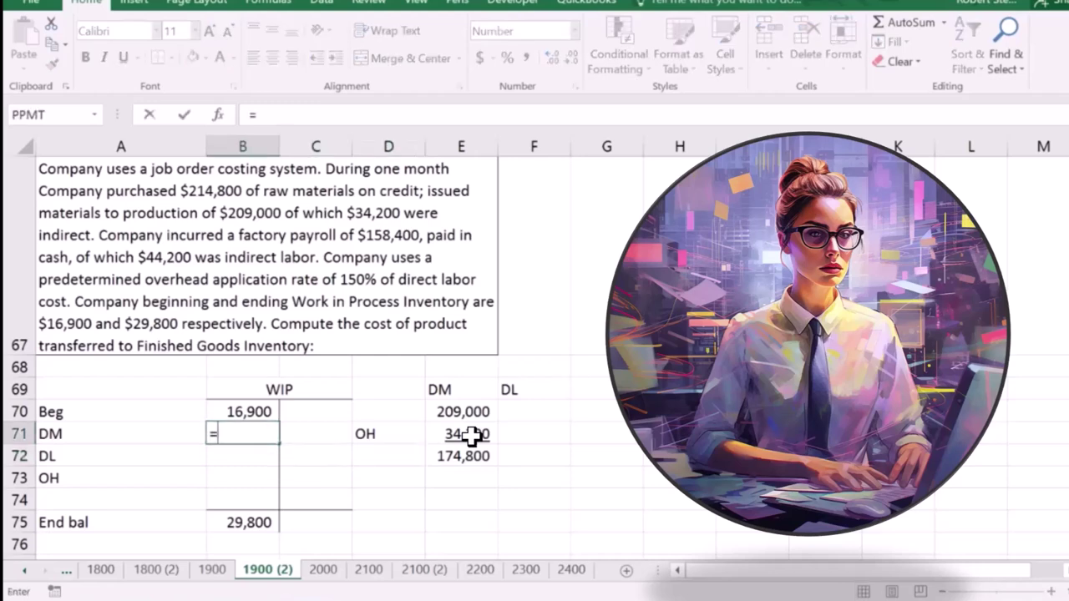
click(479, 455)
key(Return)
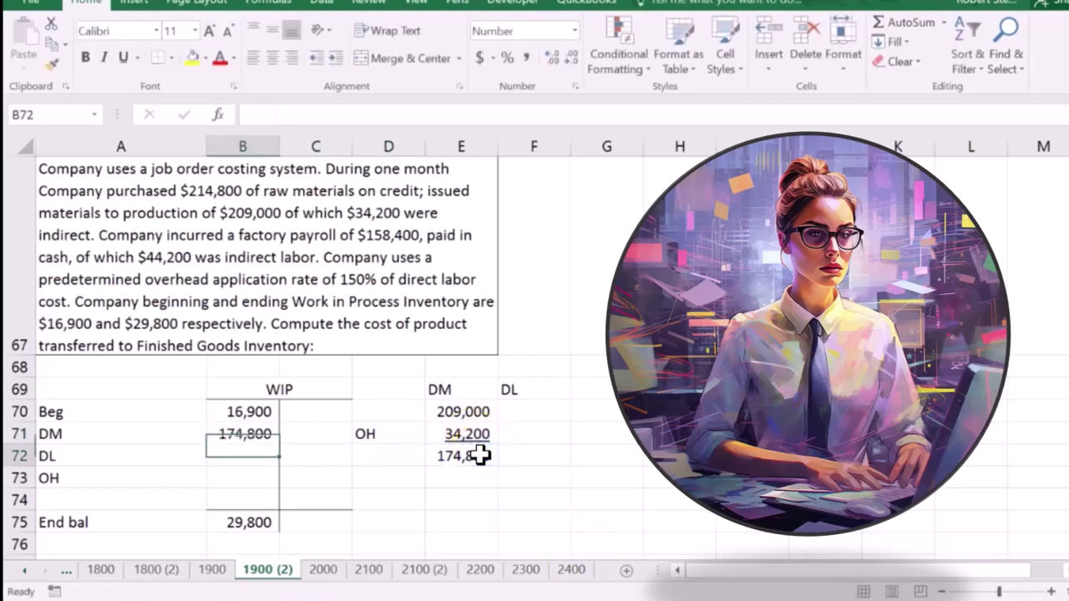
Center the DM and DL headings in E69:F69 and make them bold
key(Right)
key(Right)
key(Right)
key(Right)
key(Up)
key(Up)
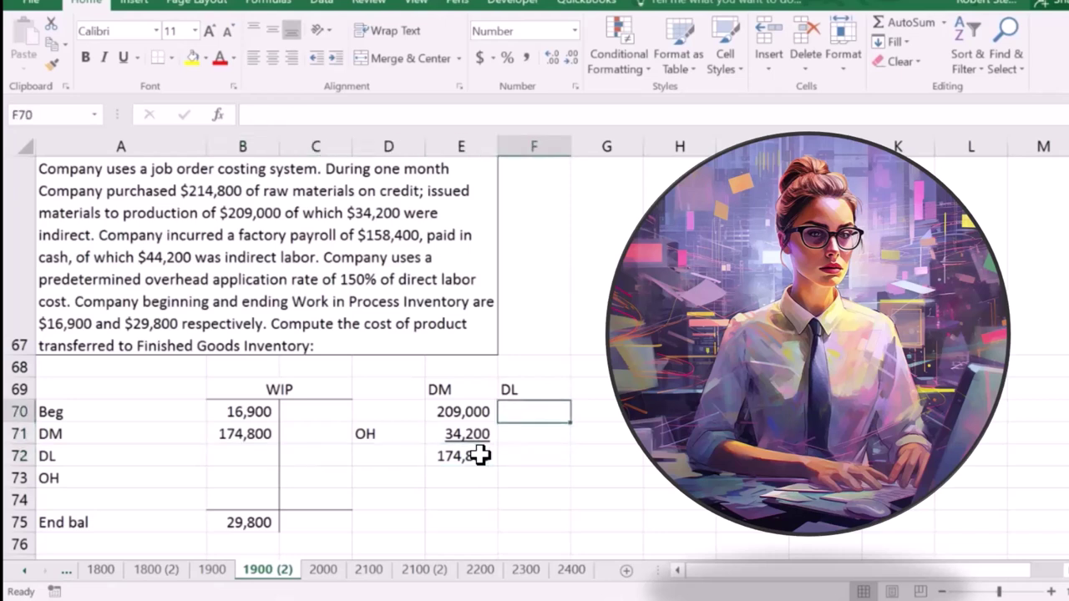
drag(461, 389, 511, 388)
click(273, 58)
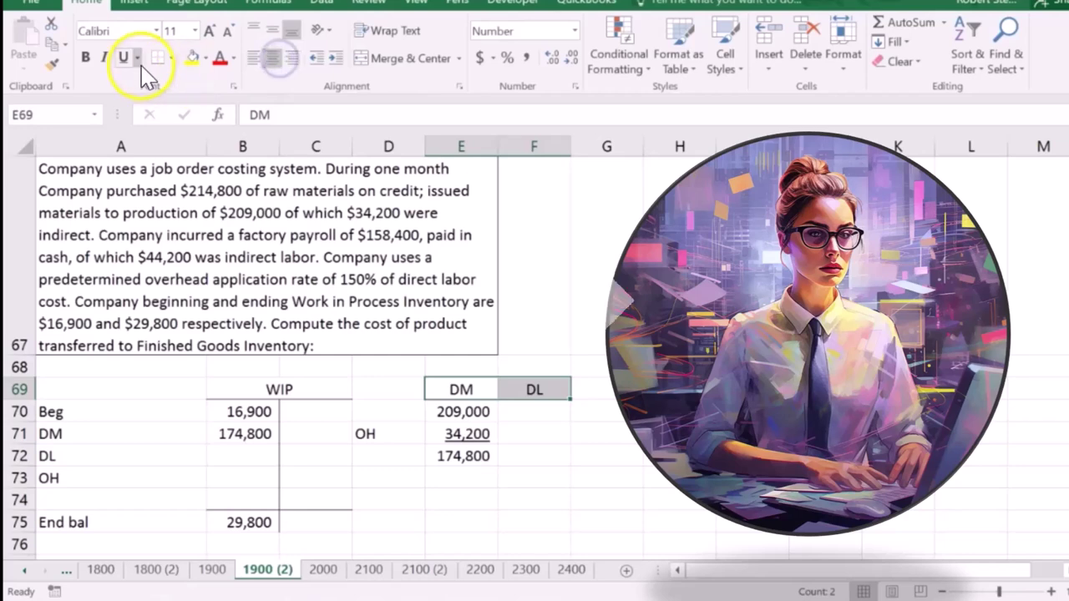
click(559, 384)
click(518, 406)
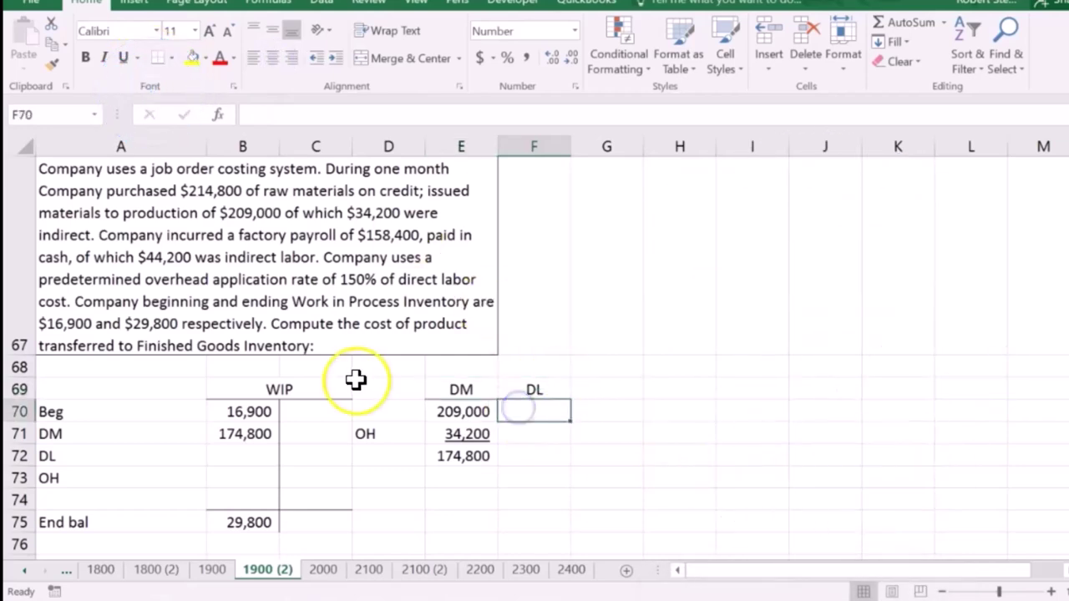
drag(446, 387, 518, 395)
click(85, 56)
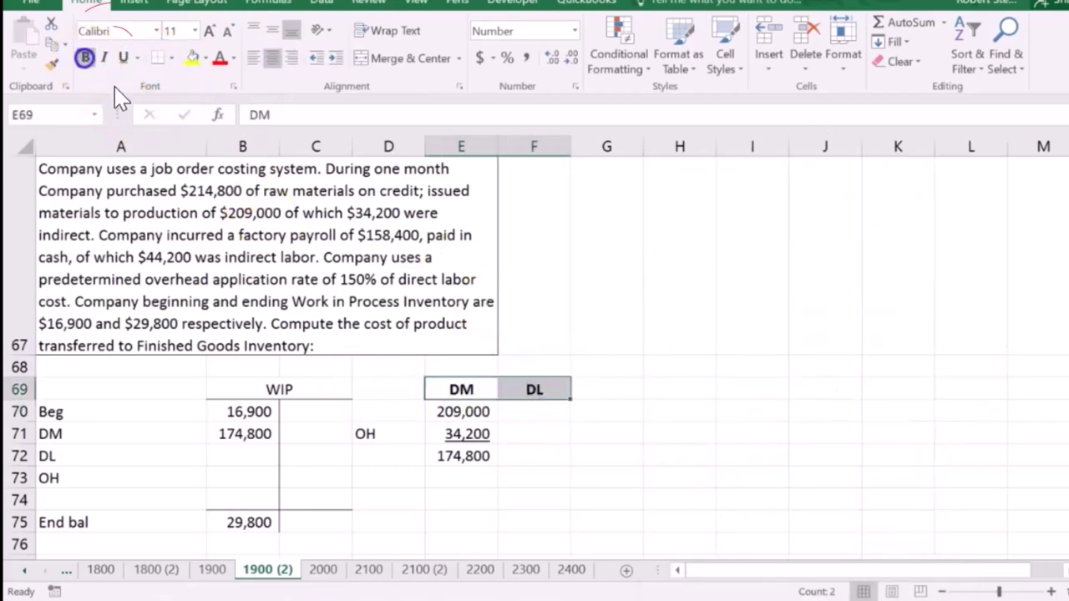
click(649, 439)
Enter the factory payroll, 158,400, in F70 and the indirect labor, 44,200, in F71, underlining the latter
click(535, 406)
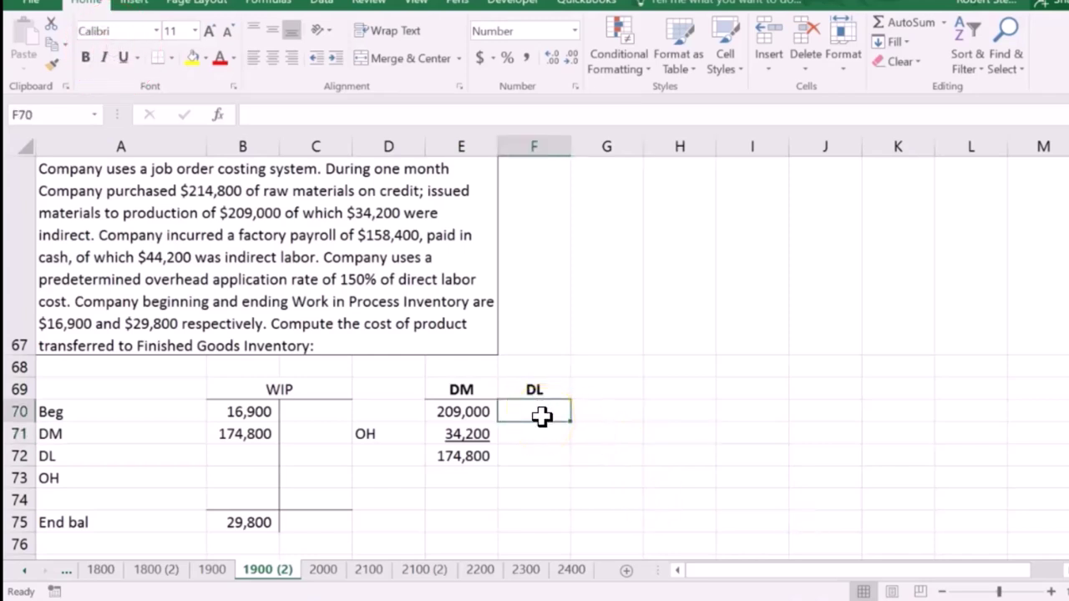
text(158)
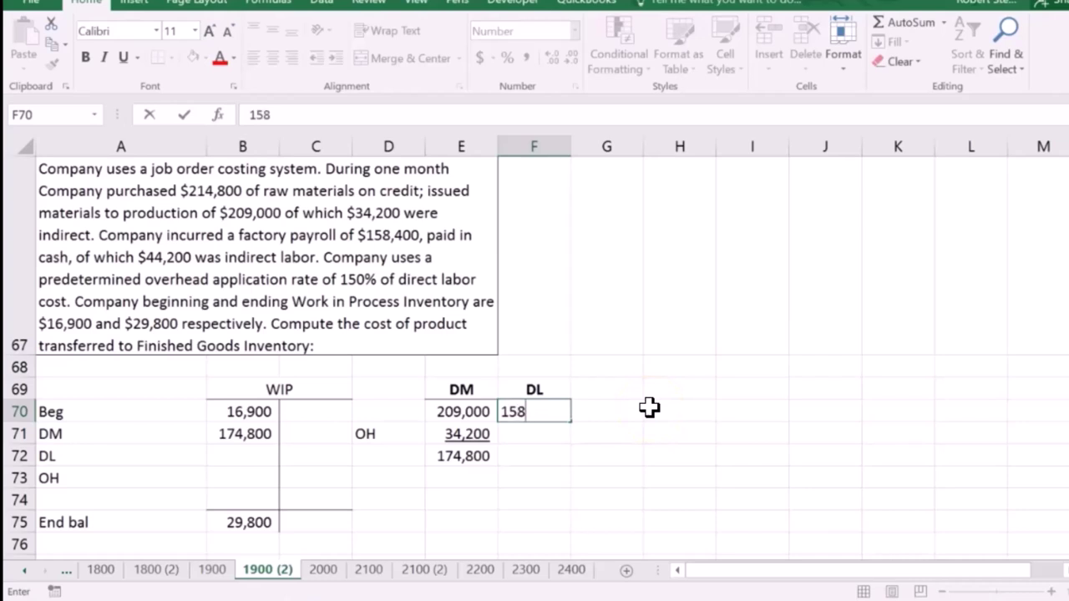
text(,400)
key(Return)
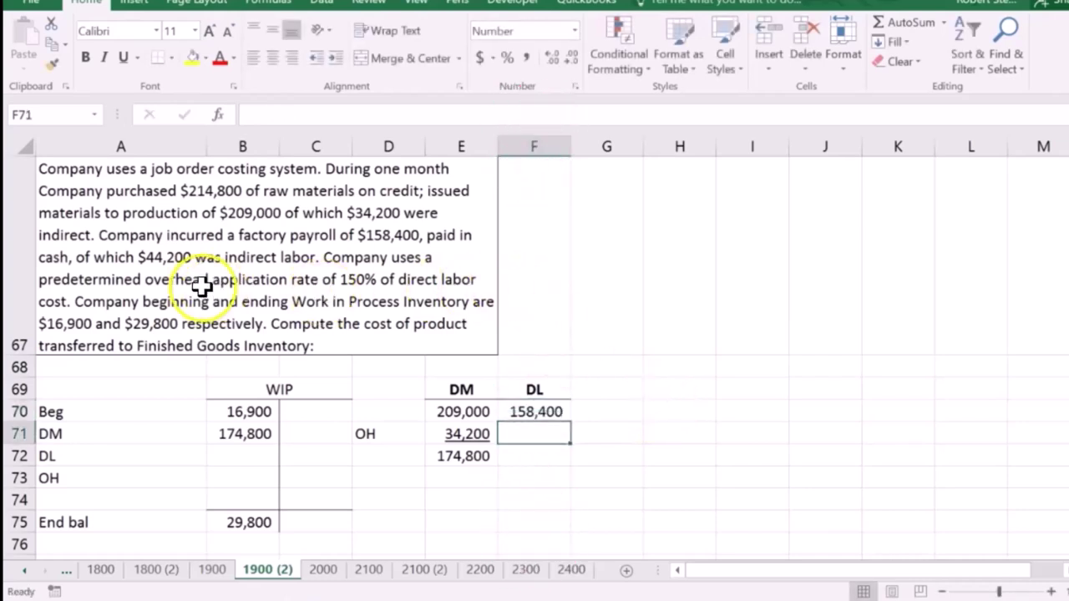
text(4)
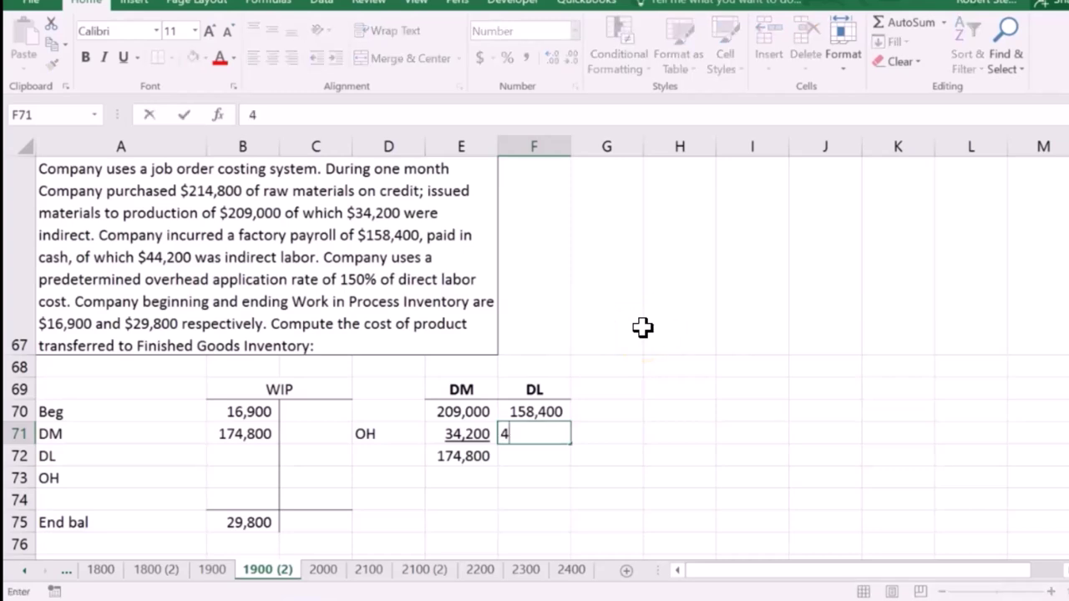
text(4200)
key(Return)
key(Up)
click(123, 58)
Calculate direct labor in F72 by subtracting indirect labor from factory payroll with =F70-F71
click(516, 456)
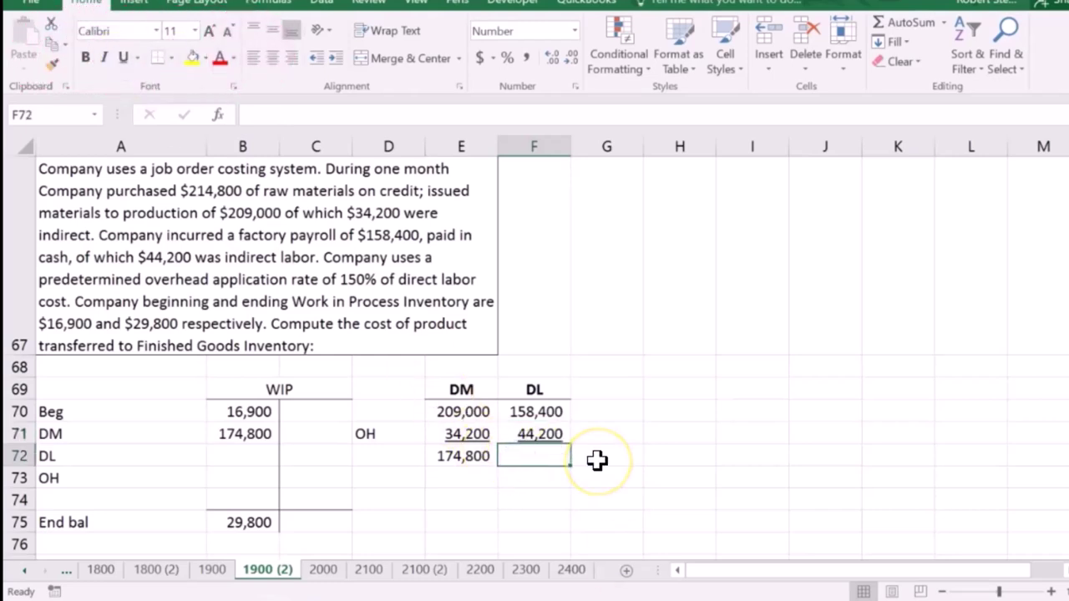
text(=)
click(561, 411)
text(-)
click(555, 436)
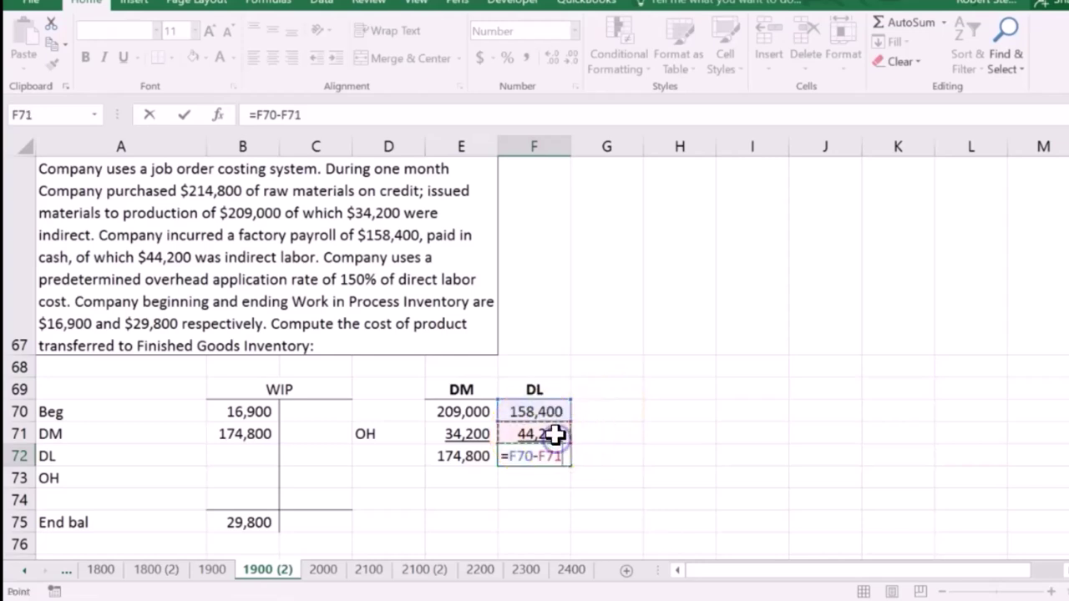
key(Return)
Link the DL row of the WIP T-account in B72 to the direct labor result in F72
key(Up)
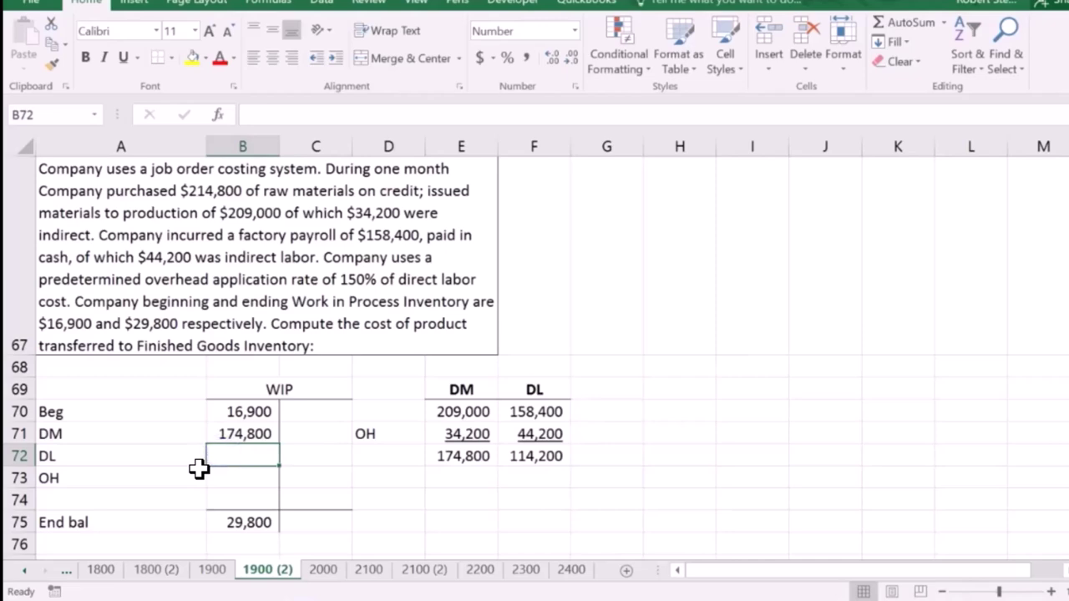
text(=)
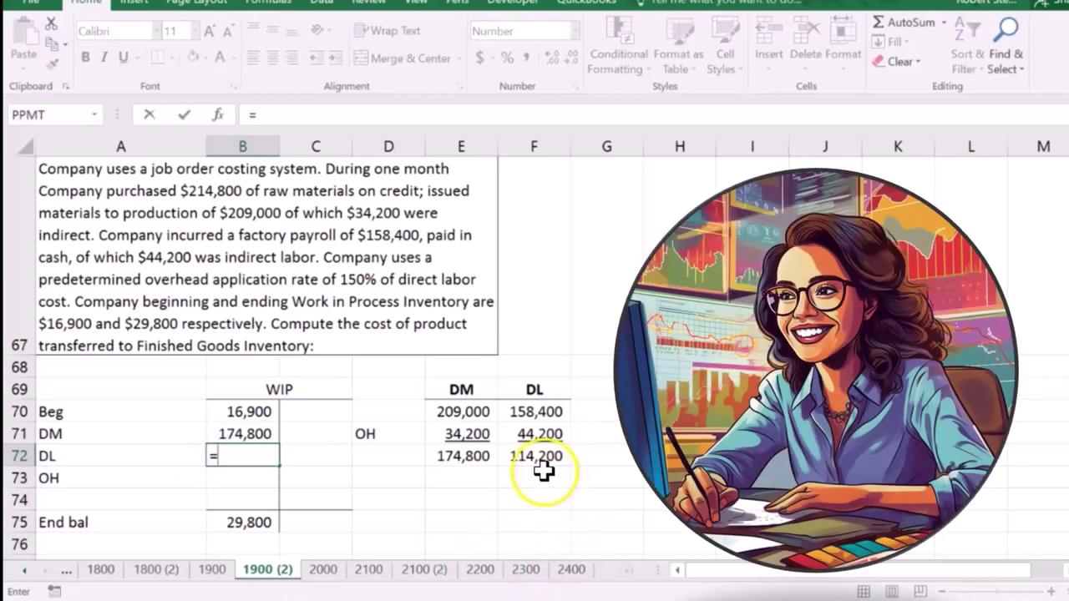
click(535, 452)
key(Return)
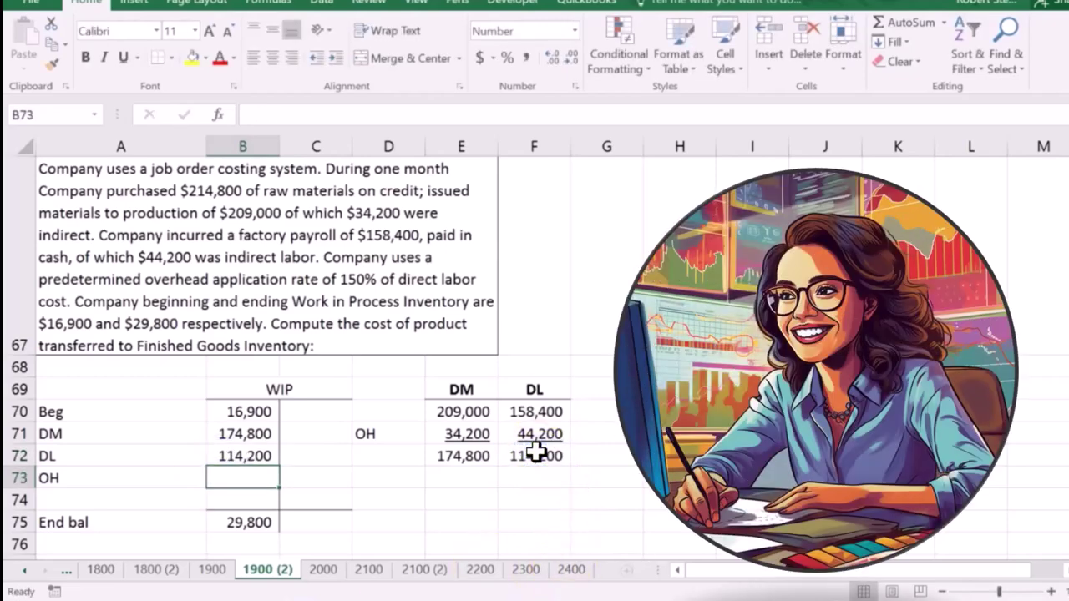
click(238, 480)
drag(474, 440, 532, 436)
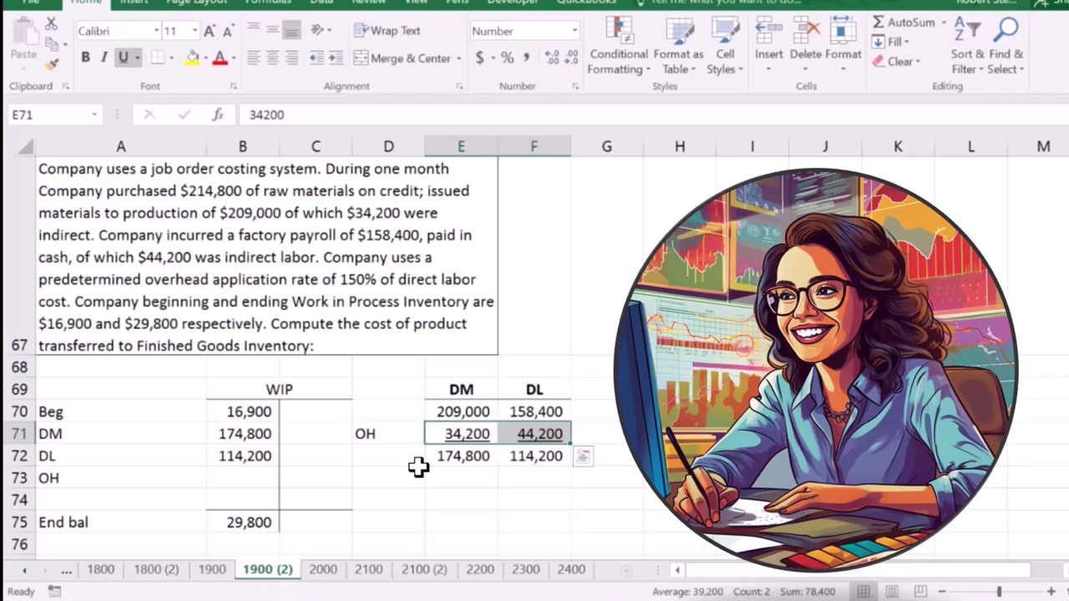
drag(455, 435, 520, 432)
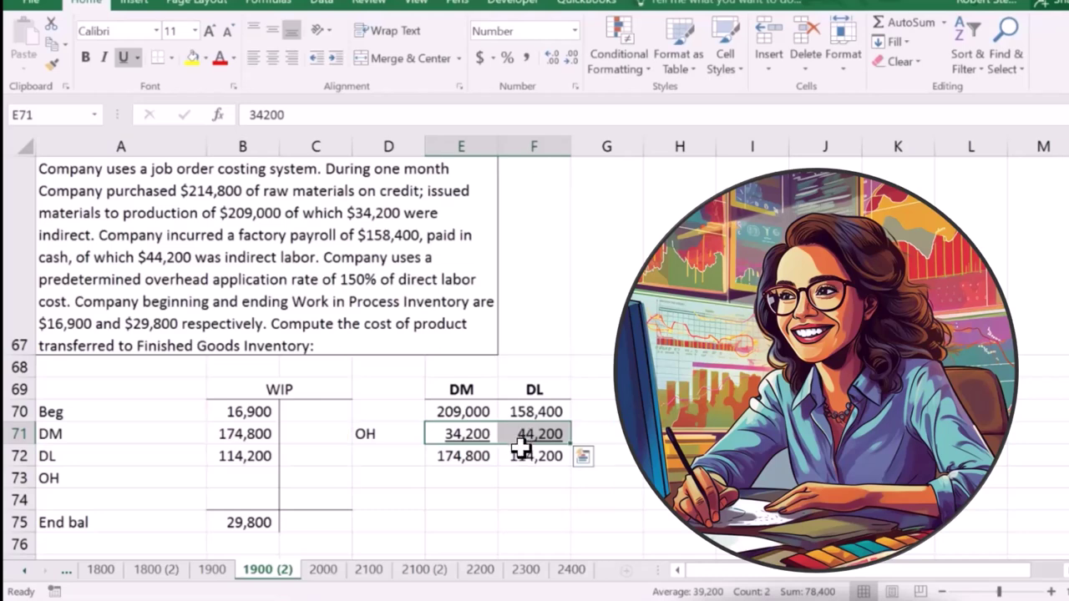
Enter the overhead rate 1.5 in F73, format it as a percentage and underline it
click(532, 479)
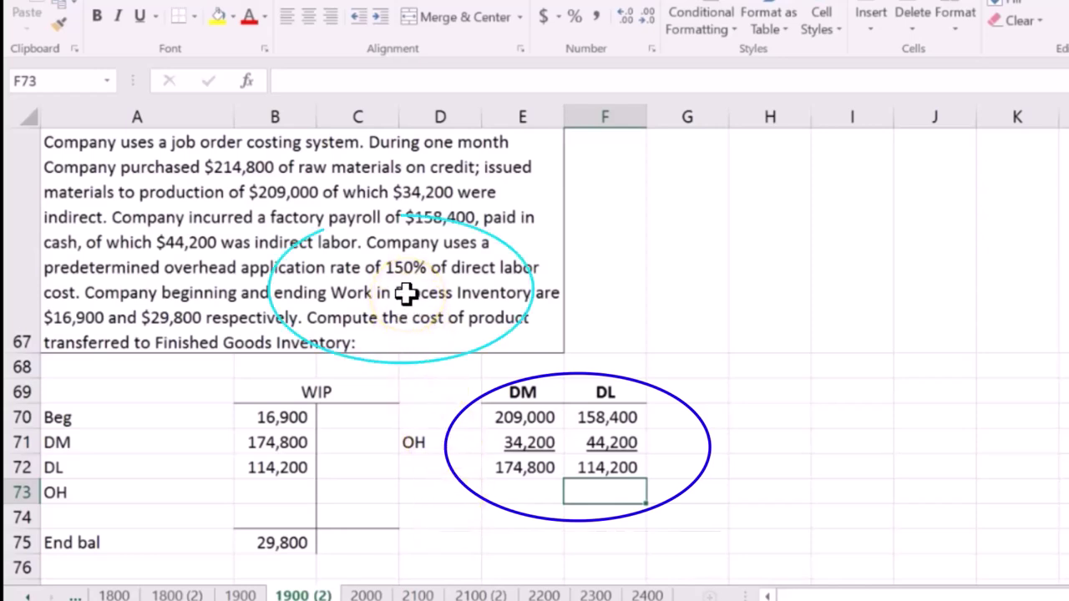
text(1.5)
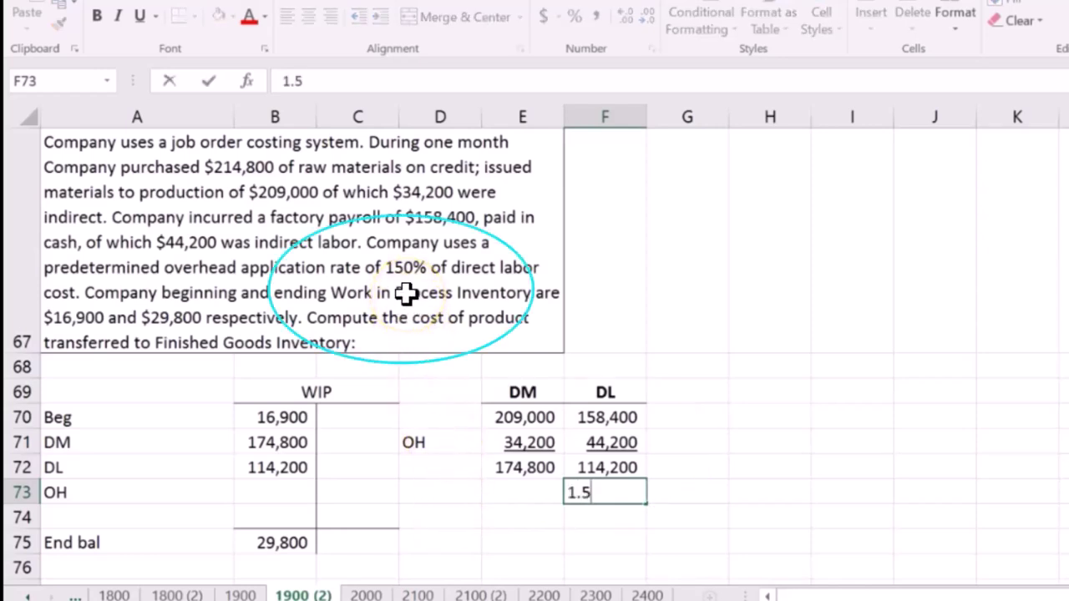
key(Return)
key(Up)
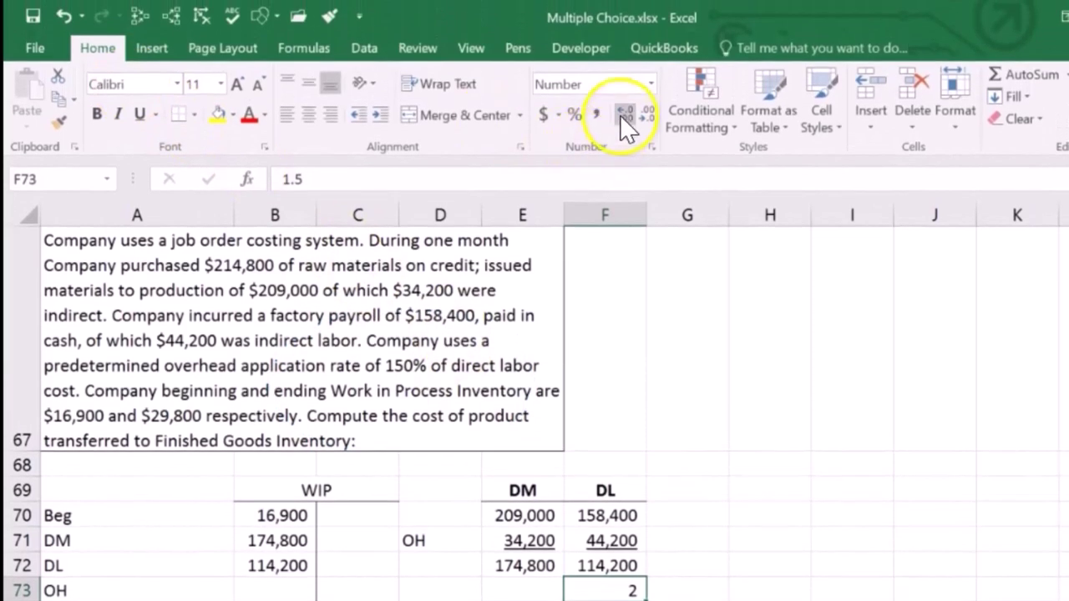
click(625, 82)
click(626, 83)
click(575, 117)
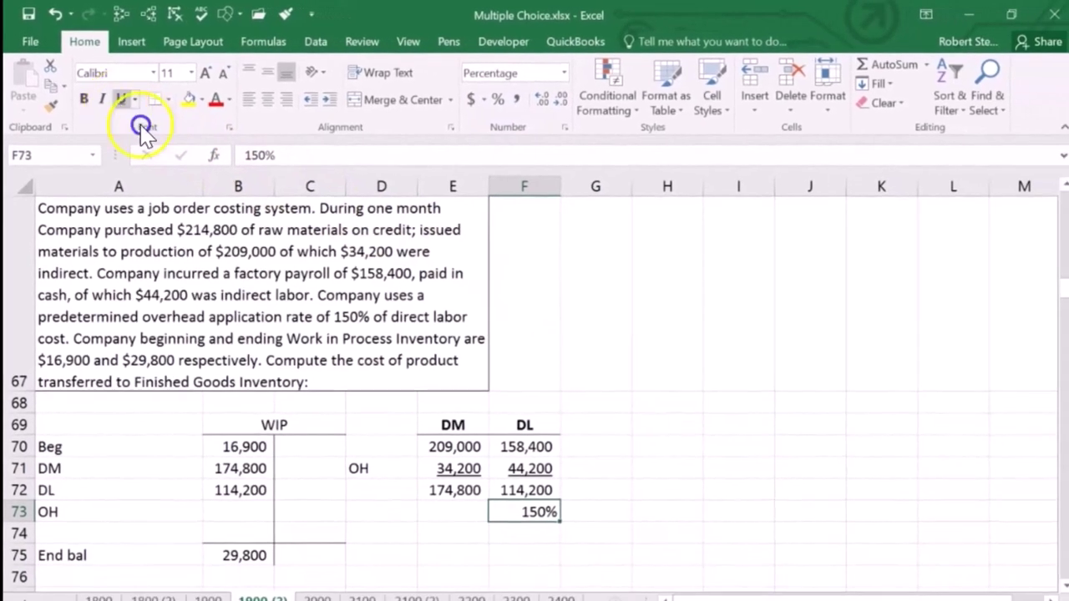
click(139, 114)
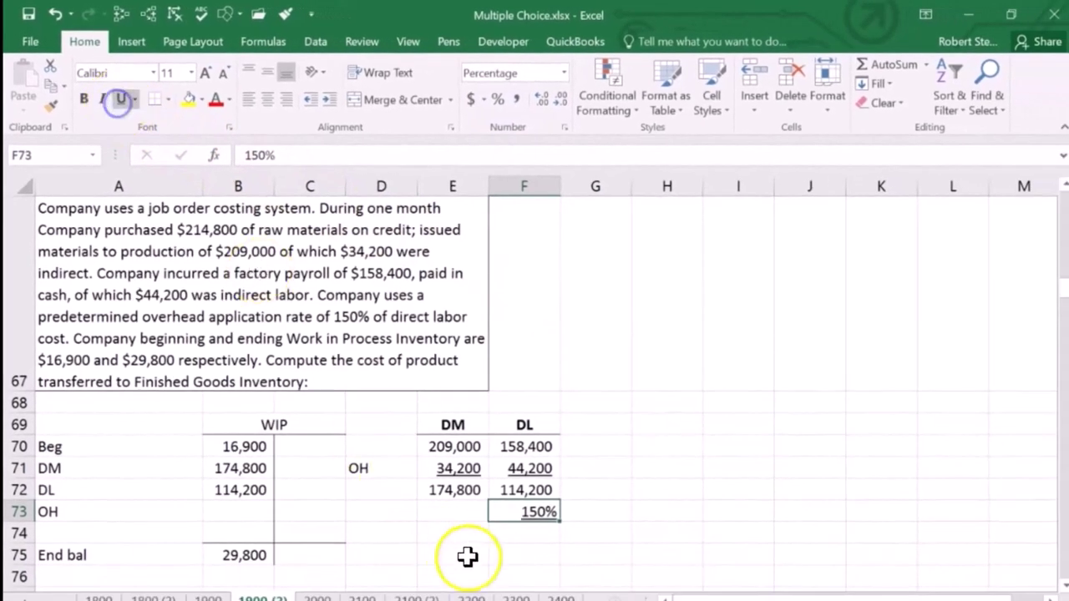
Calculate the applied overhead in F74 by multiplying direct labor by the overhead rate with =F72*F73
click(519, 535)
text(=)
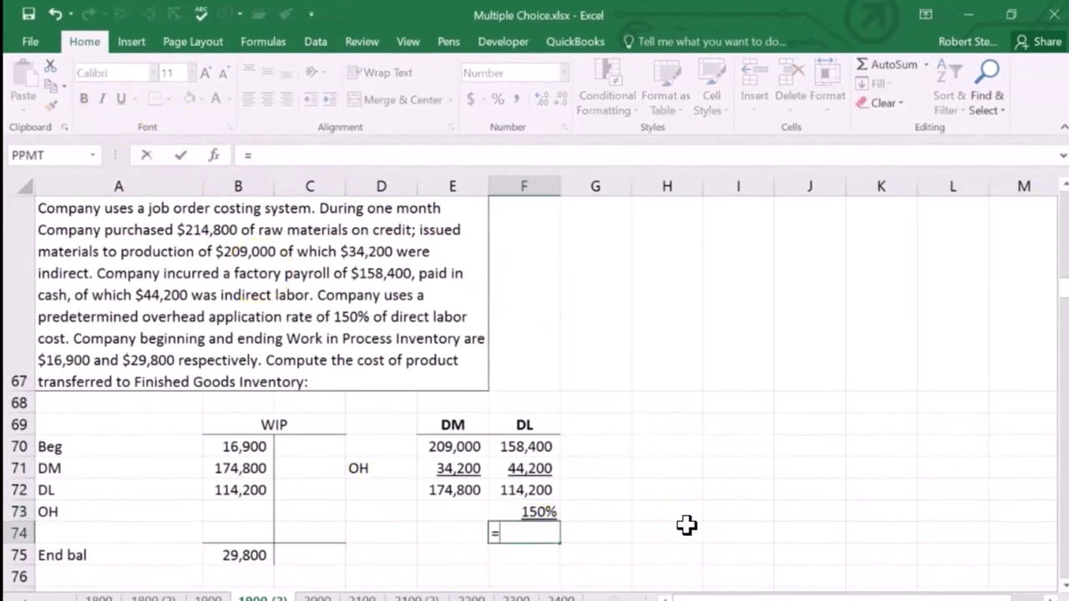
click(526, 490)
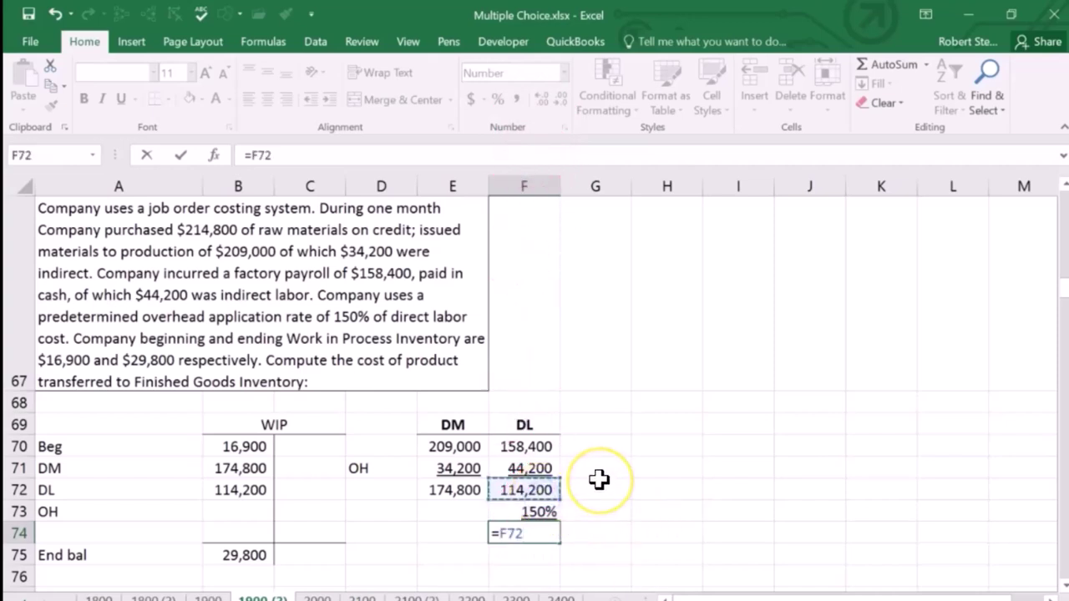
text(*)
click(537, 510)
key(Return)
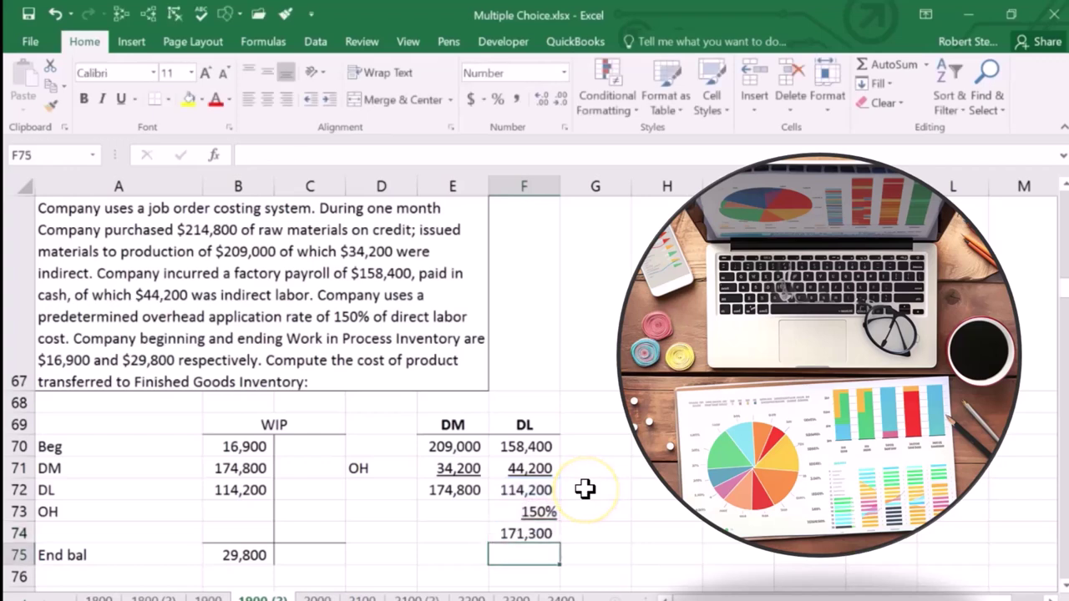
Label the applied overhead calculation by entering OH applied in D74
key(Up)
key(Left)
key(Left)
text(OH app)
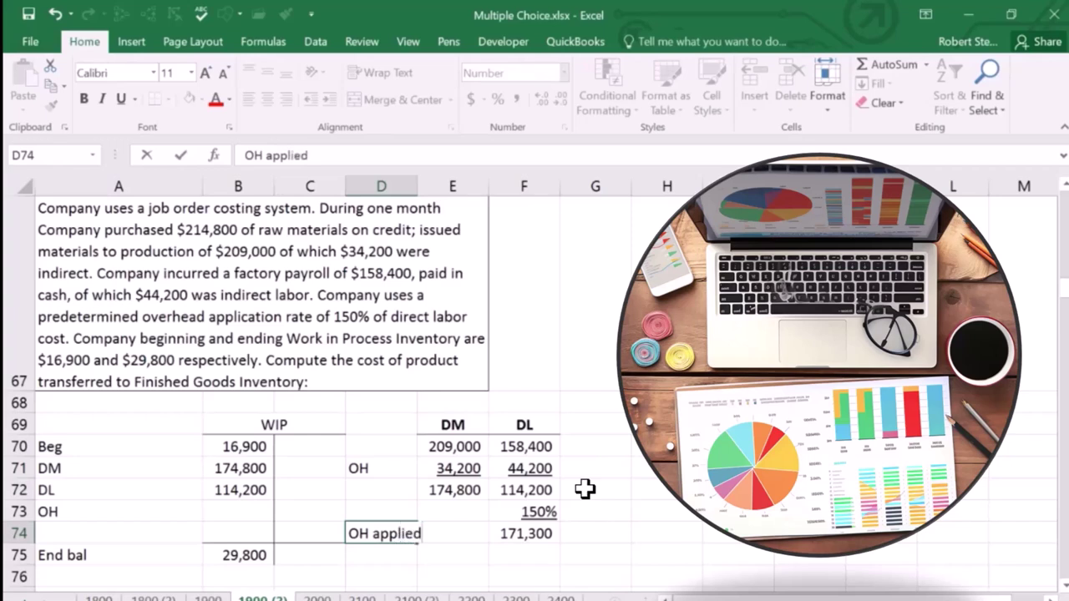
Link the OH row of the WIP T-account in B73 to the applied overhead in F74
key(Up)
key(Left)
key(Left)
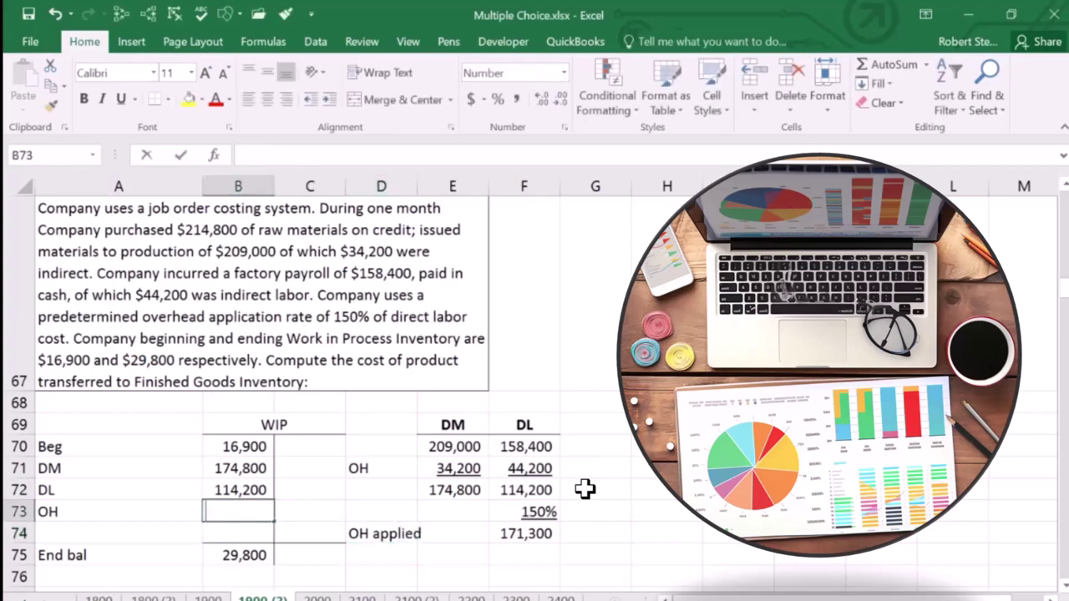
text(=)
click(544, 535)
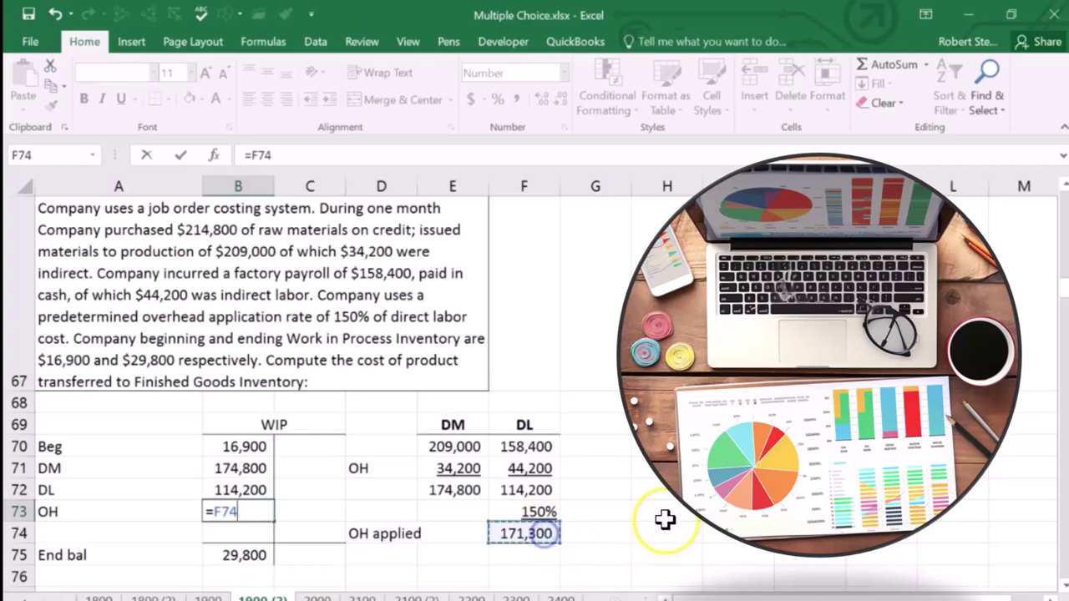
key(Return)
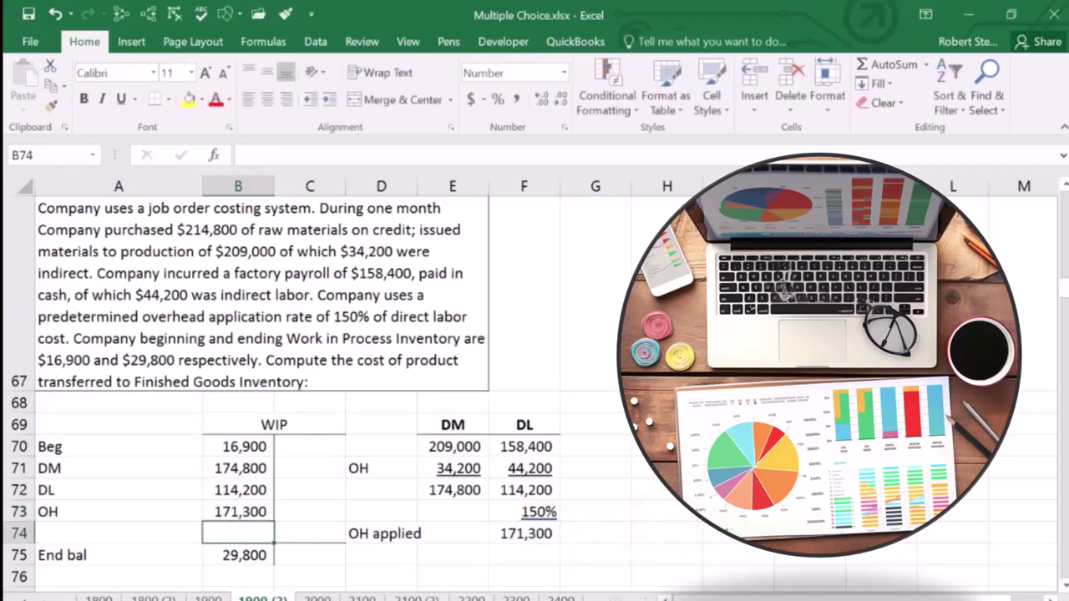
Insert blank cells at A74:C74 above the End bal row, shifting cells down and accepting that merged cells unmerge
scroll(701, 518, down, 1)
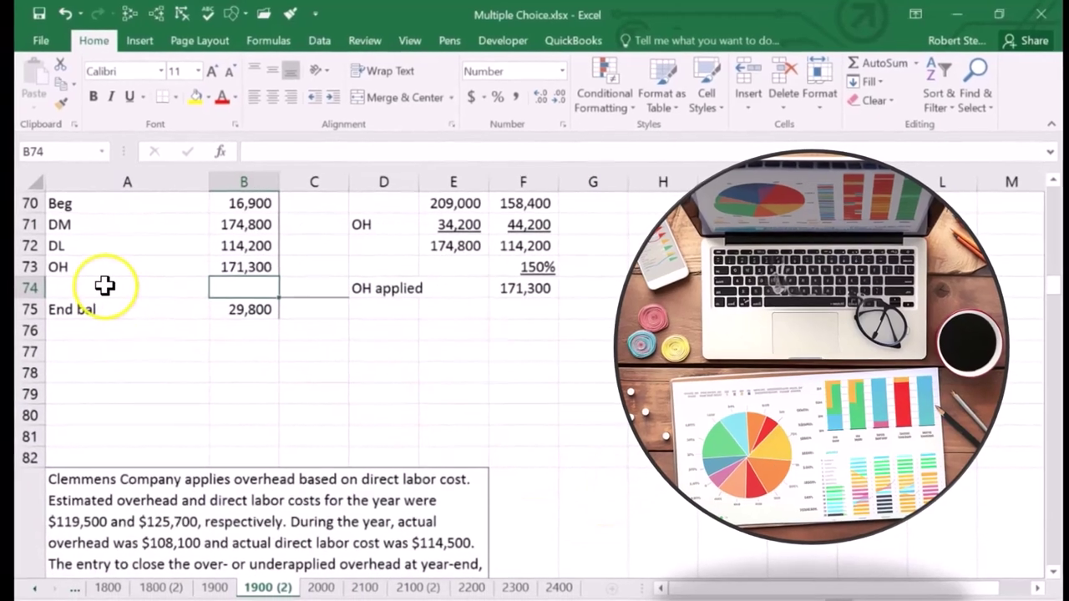
drag(105, 287, 242, 285)
right_click(289, 265)
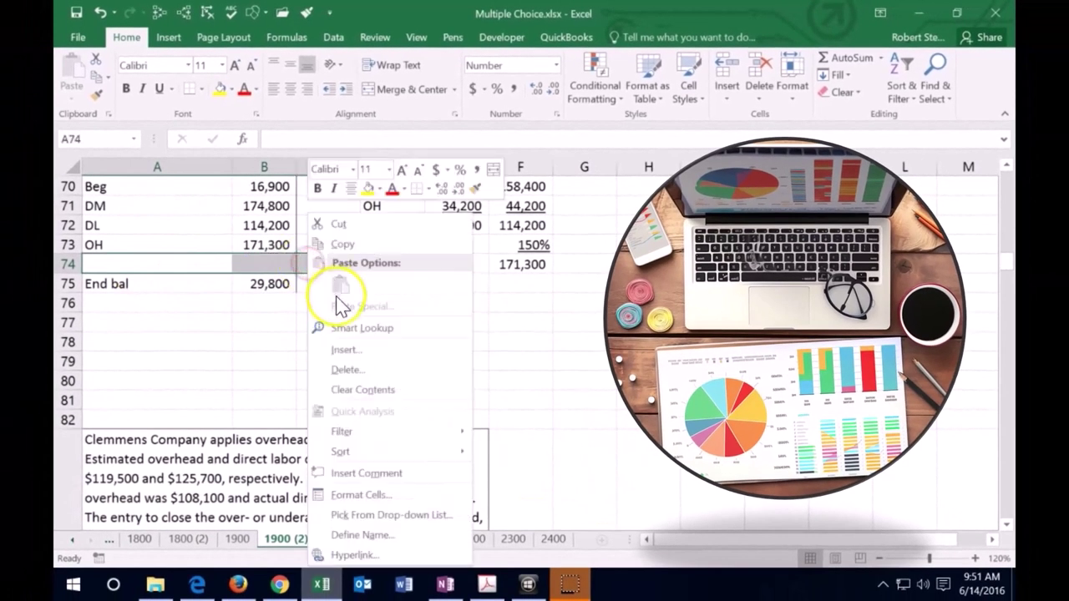
click(345, 350)
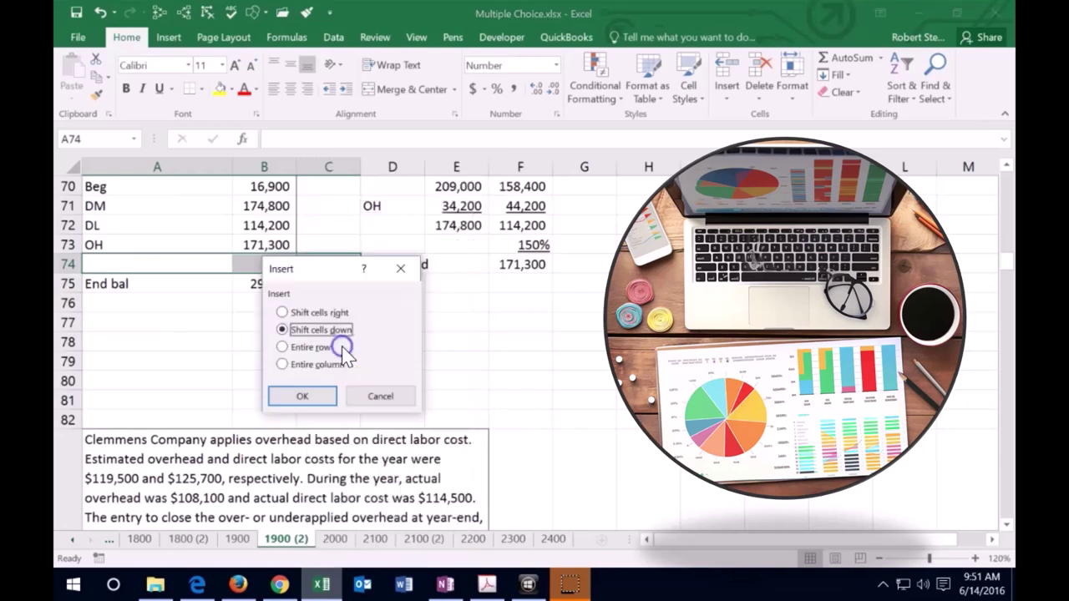
click(318, 396)
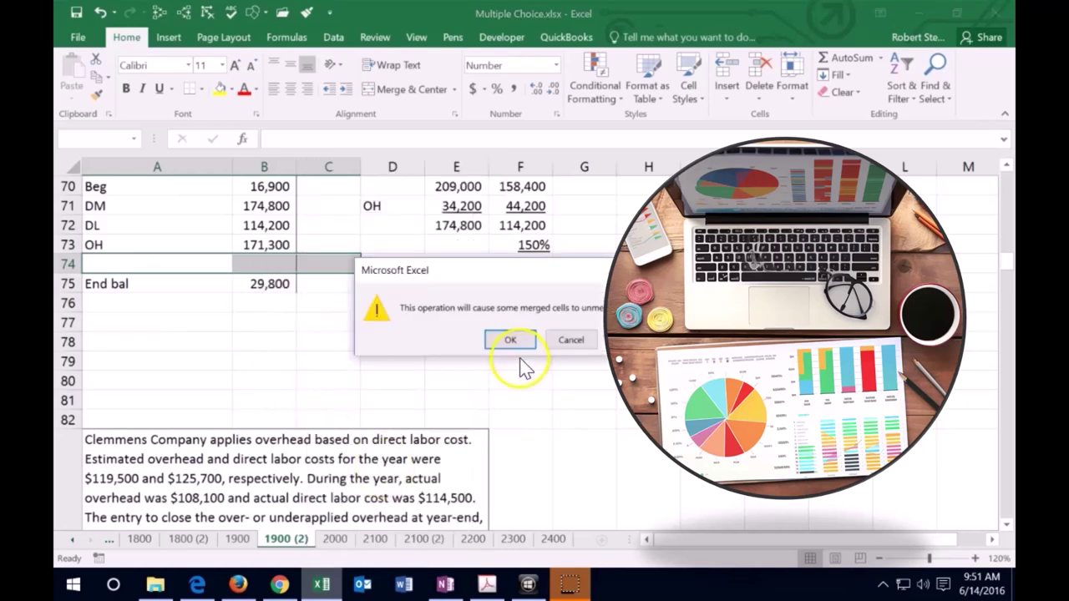
click(511, 341)
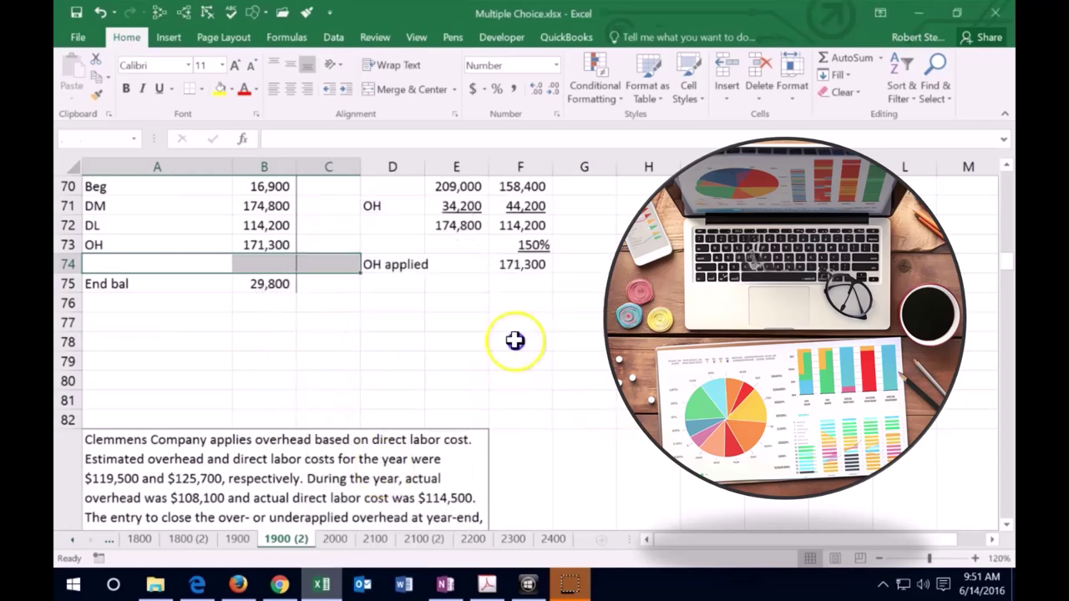
click(389, 354)
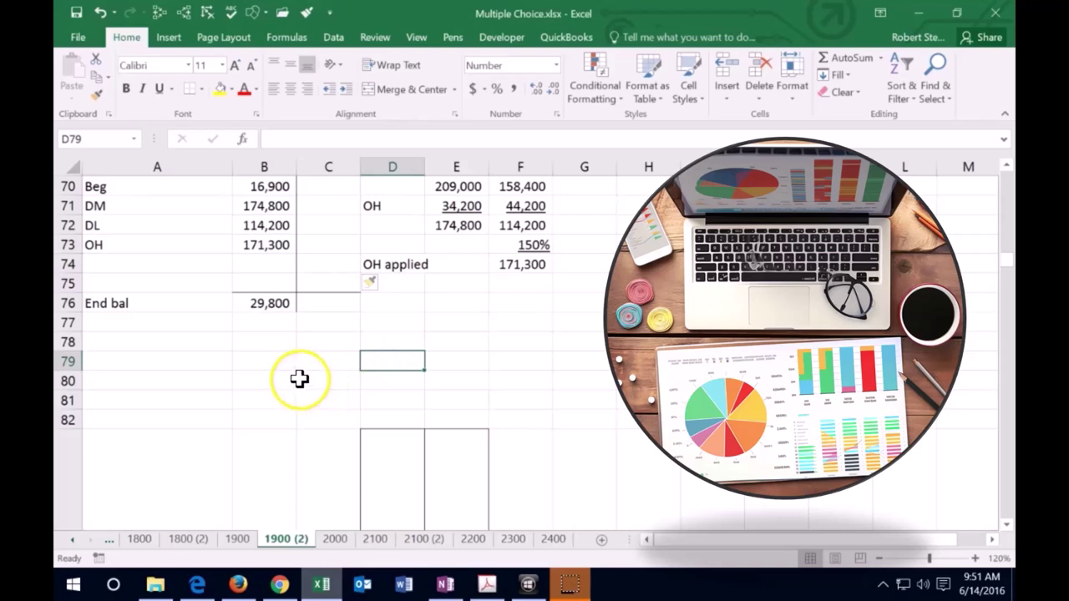
click(248, 265)
text(sum()
key(Up)
key(shift+Up)
key(shift+Up)
key(shift+Up)
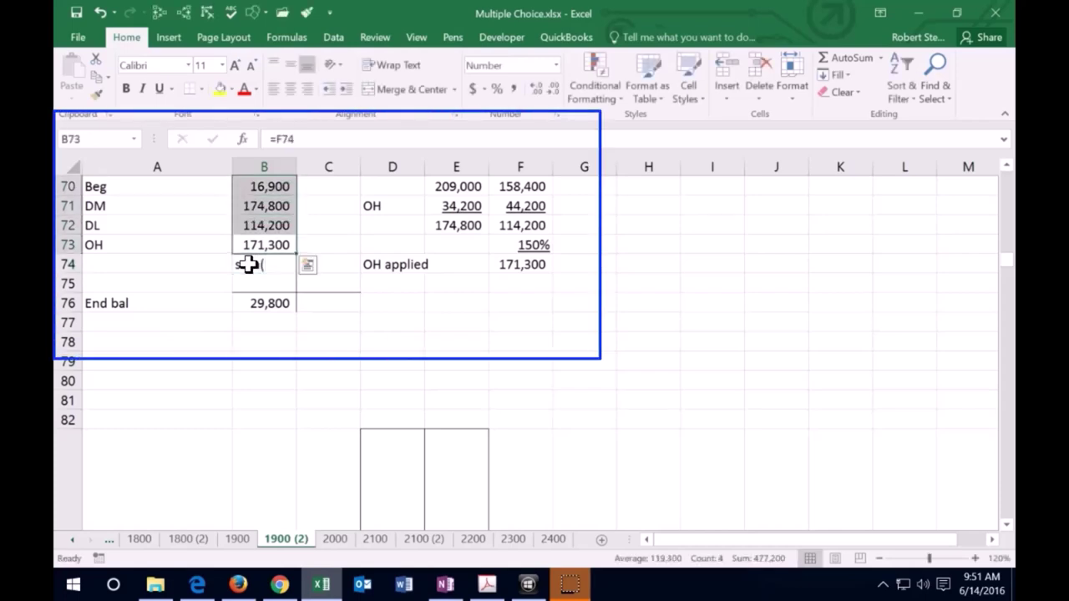
key(Return)
key(Down)
key(Down)
key(Down)
key(Down)
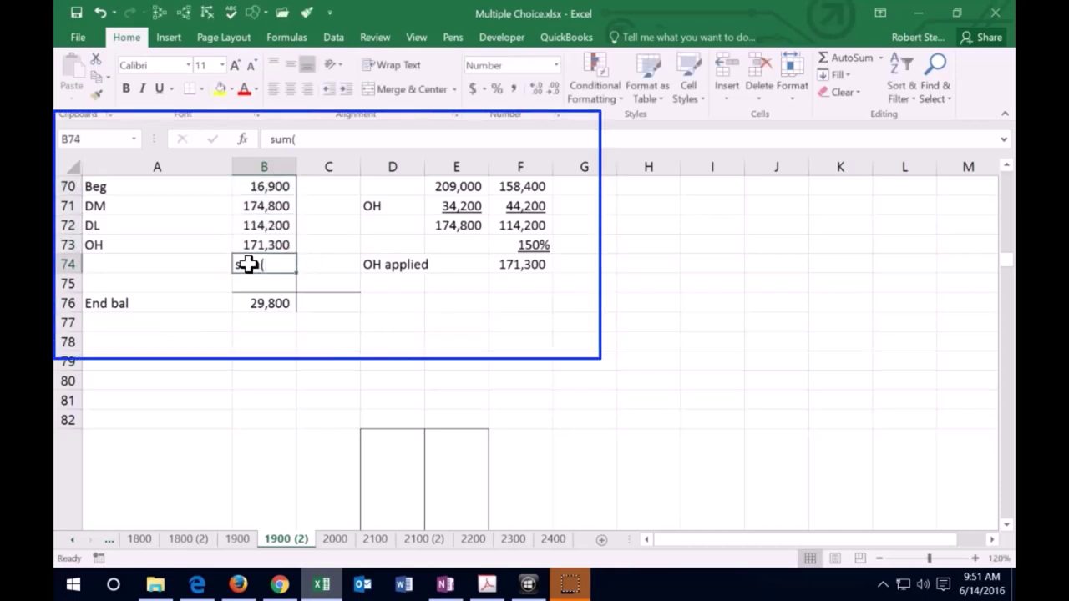
Total the beginning balance, DM, DL and OH amounts in B74 with =SUM(B70:B73)
text(=sum()
key(Up)
key(shift+Up)
key(shift+Up)
key(shift+Up)
scroll(236, 284, up, 1)
key(Return)
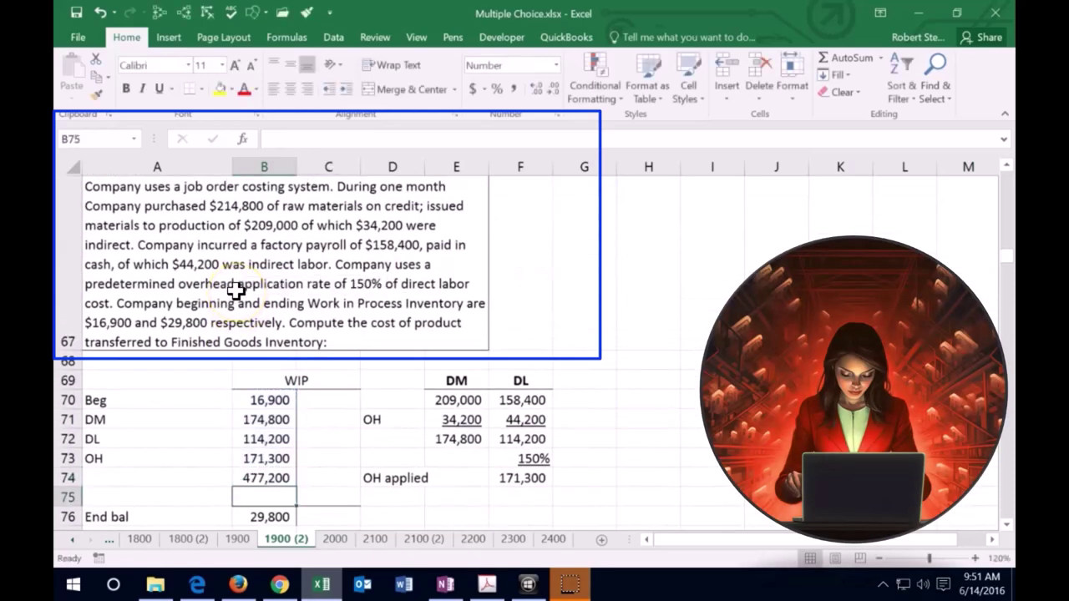
Add a bottom border beneath B73:C73 to separate the WIP entries from their subtotal
click(1007, 525)
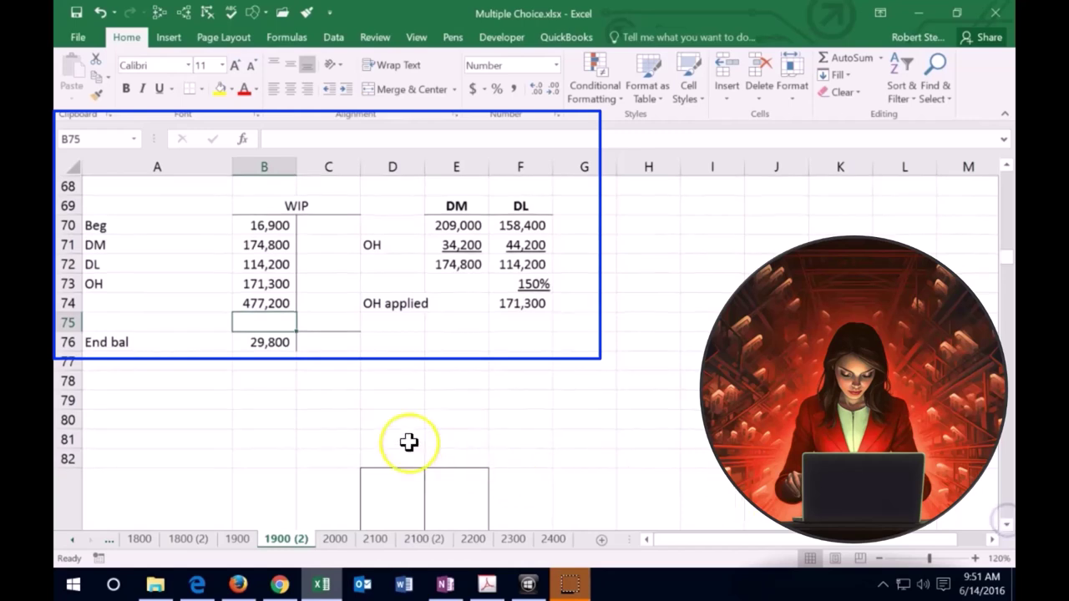
click(354, 429)
click(281, 344)
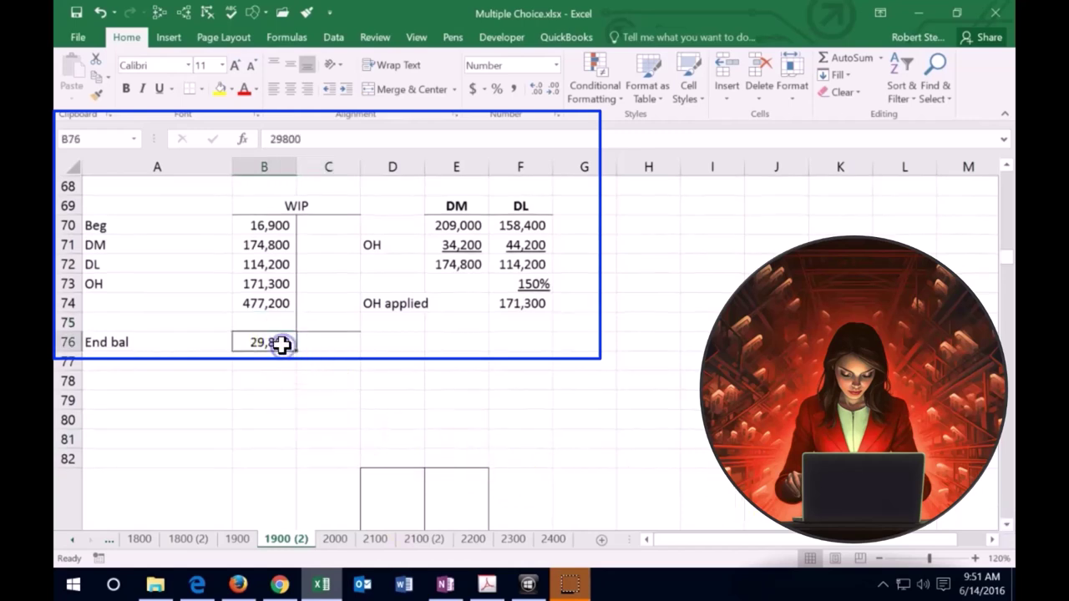
click(269, 283)
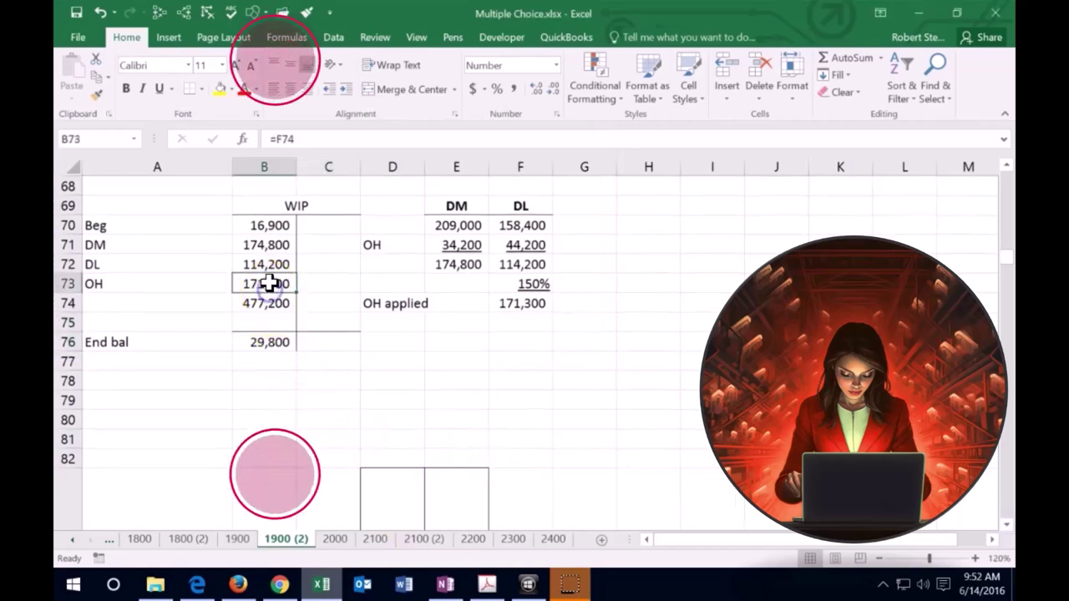
click(318, 283)
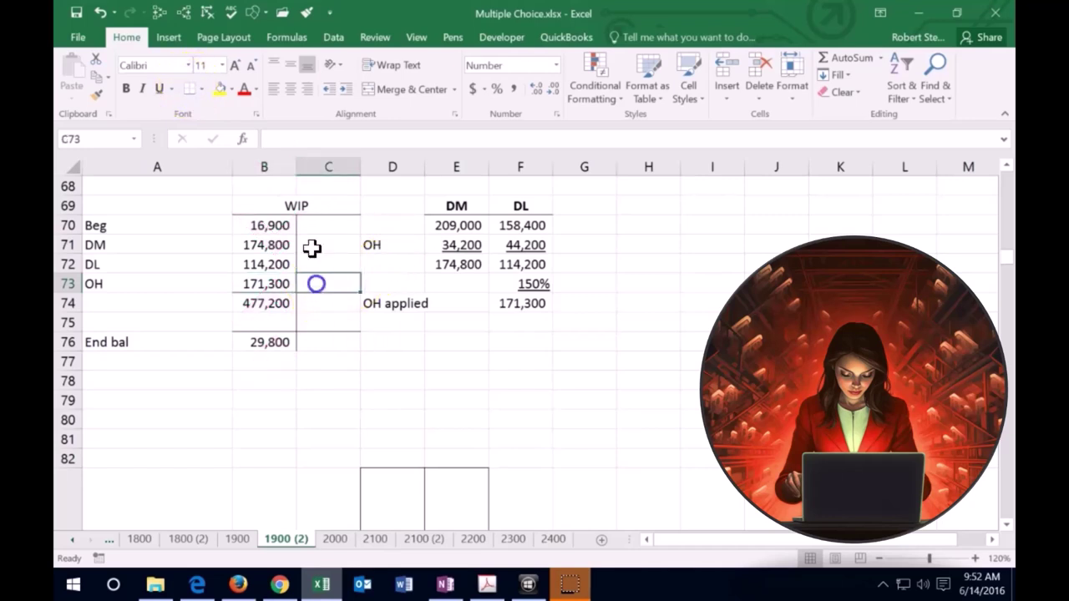
click(266, 303)
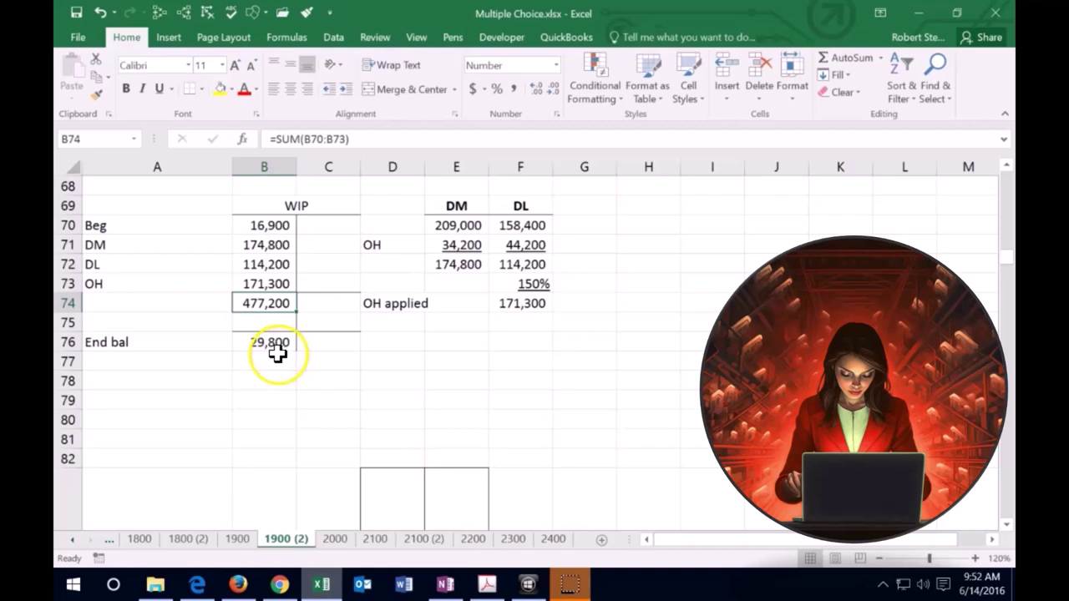
Calculate the cost transferred to Finished Goods in C75 by subtracting the ending balance from the subtotal with =B74-B76
click(322, 320)
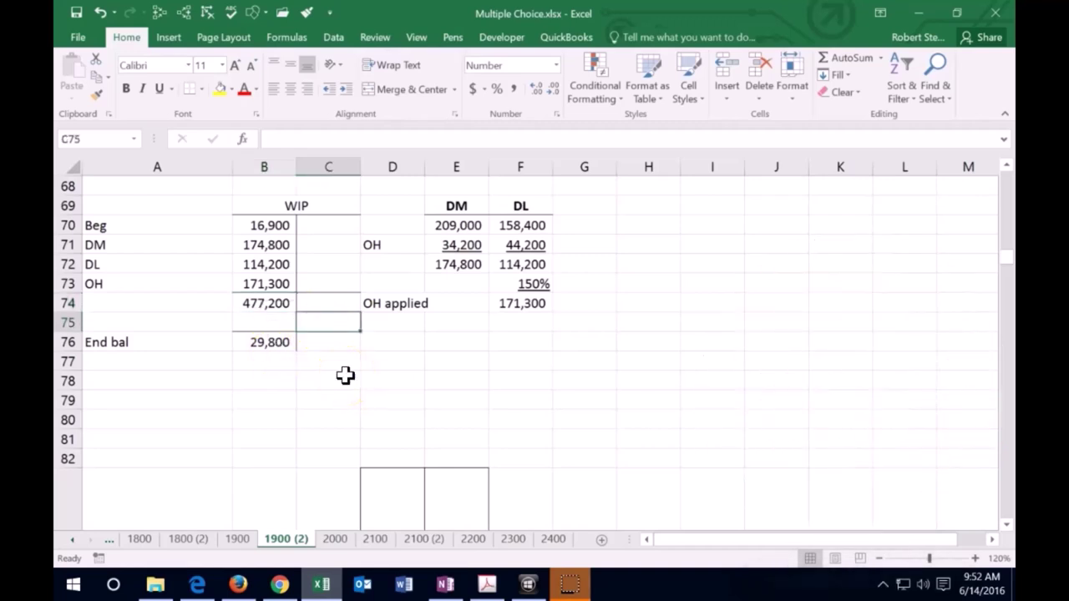
text(=)
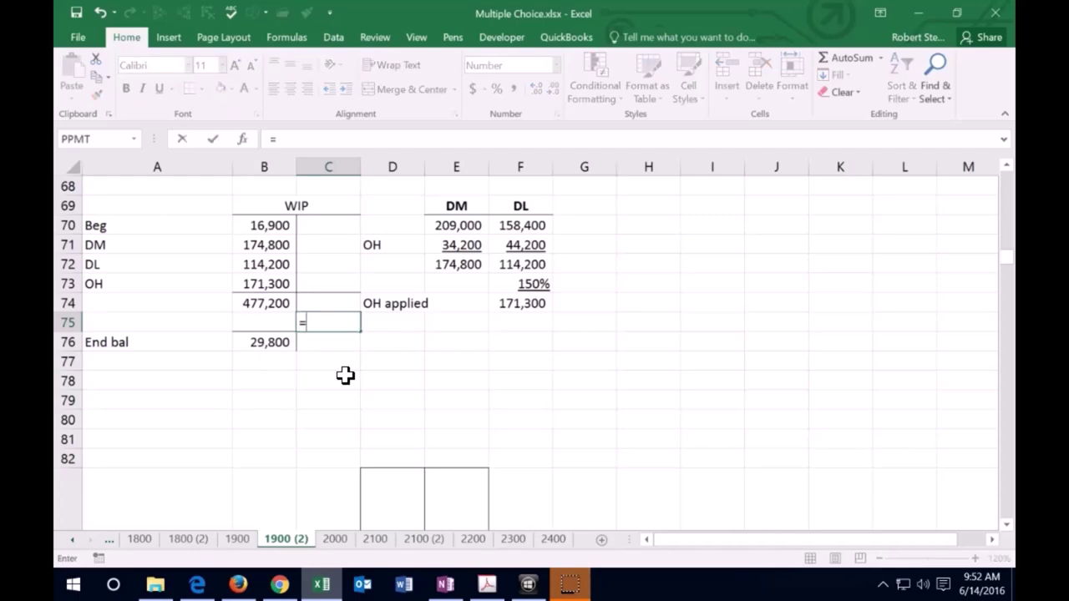
click(259, 305)
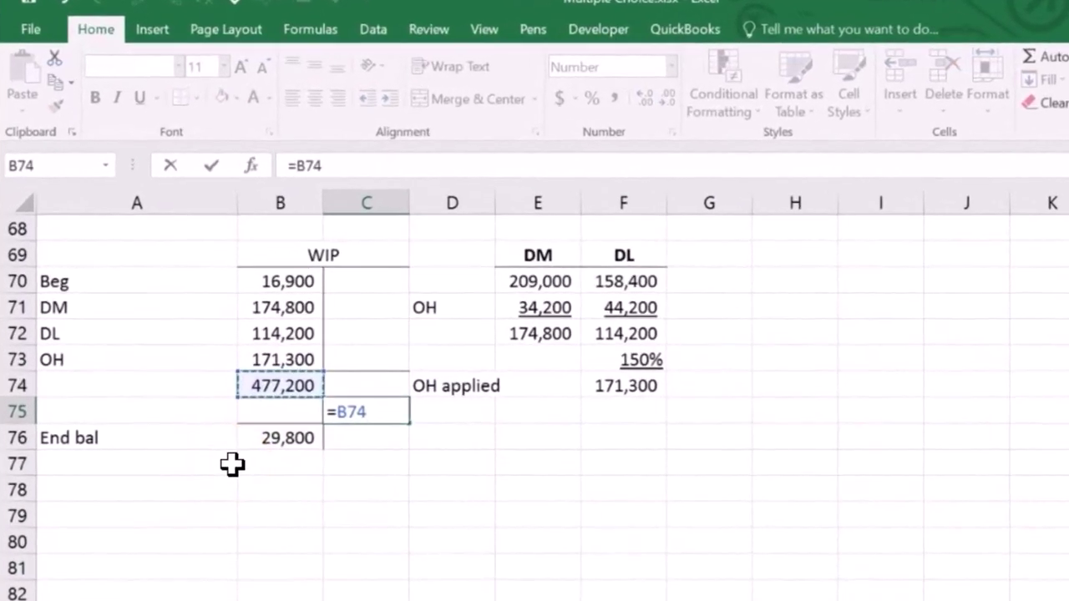
text(-)
click(266, 443)
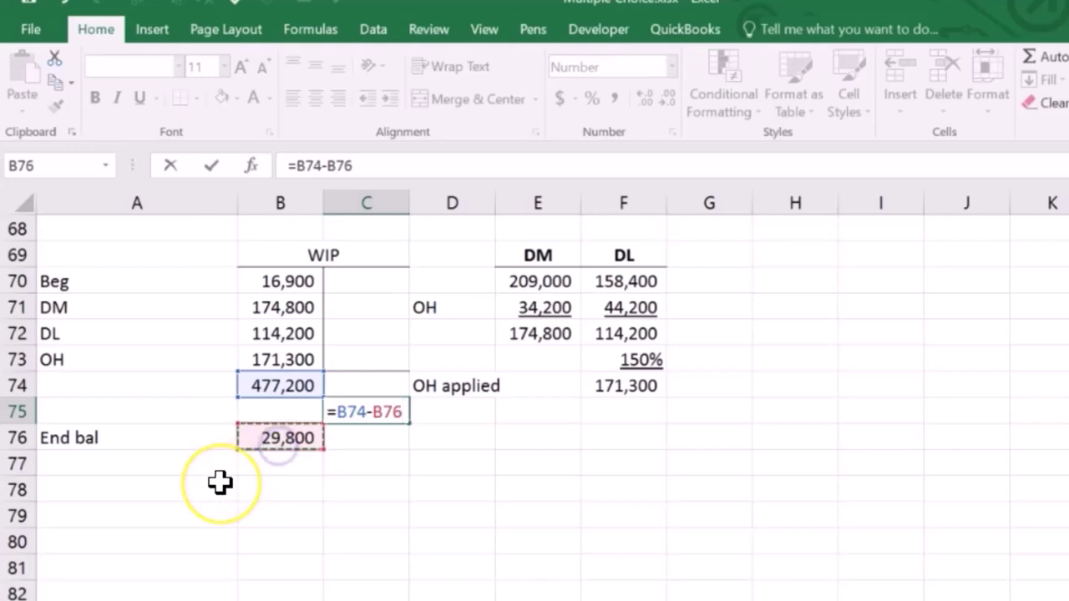
key(Return)
Make the transferred cost in C75 negative by changing its formula to =-(B74-B76), then select the subtotal and transfer cells
key(Up)
click(290, 166)
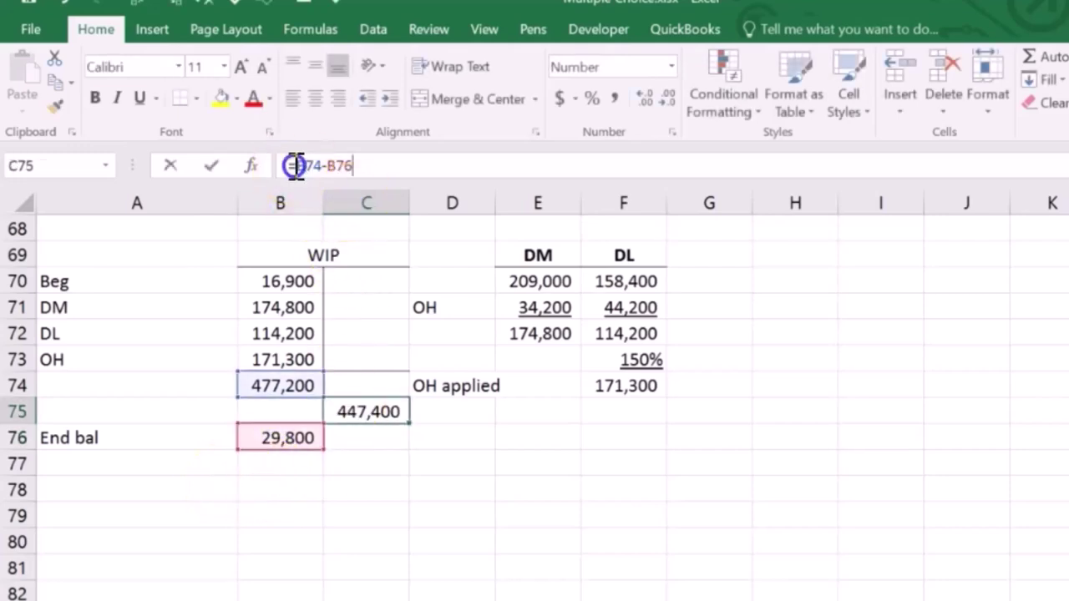
text(-)
click(309, 178)
text(()
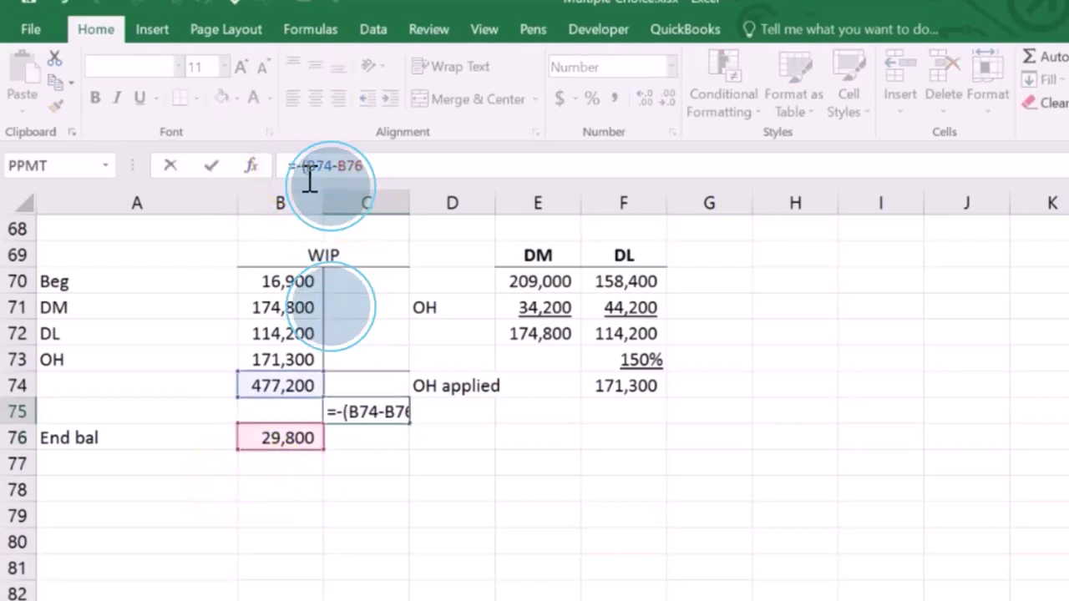
key(End)
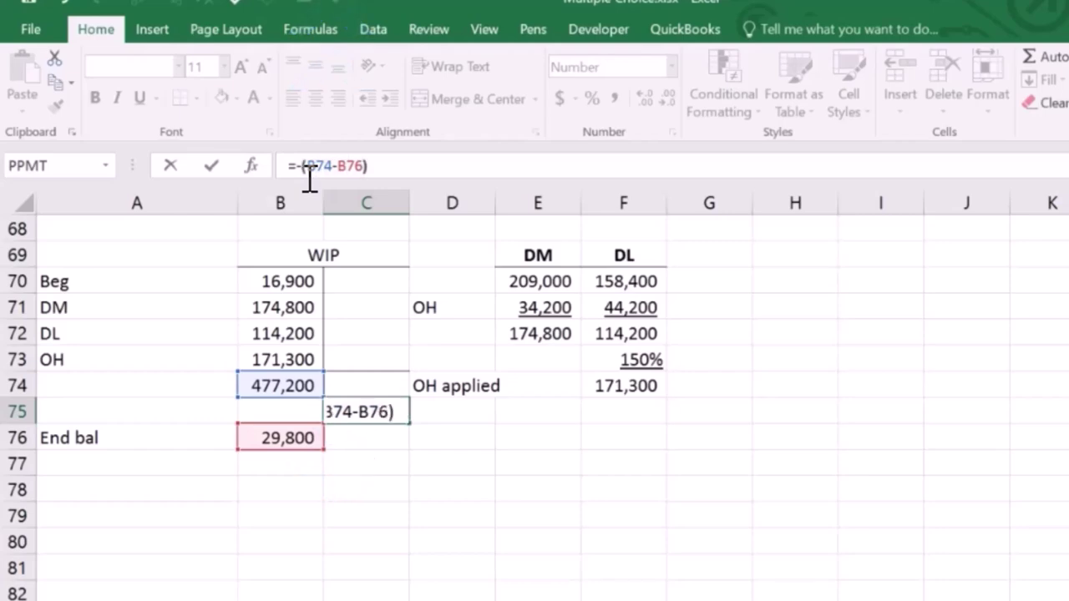
text())
key(Return)
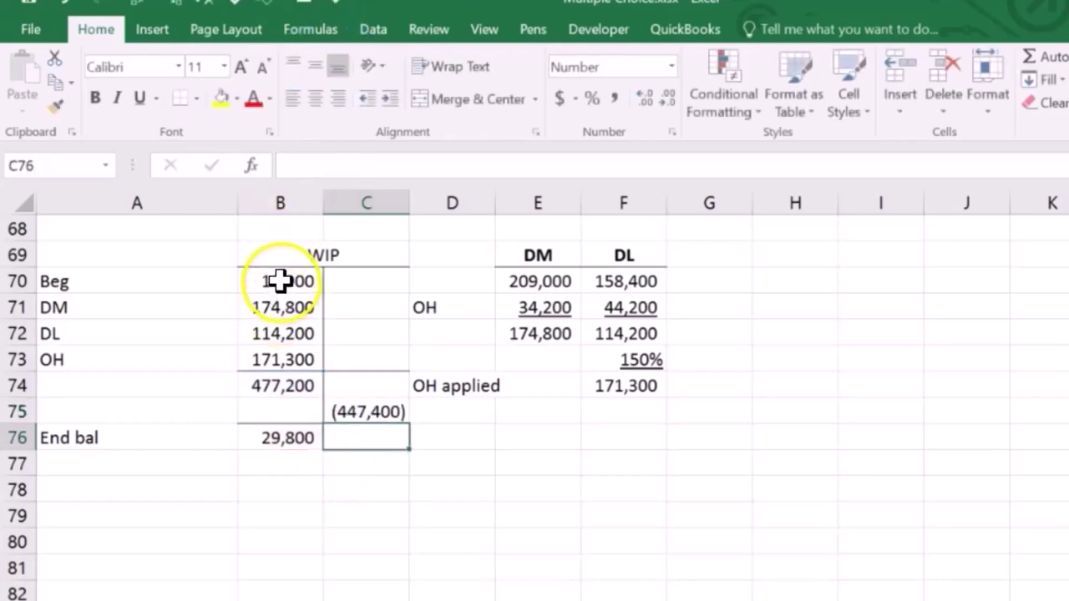
drag(277, 378, 321, 400)
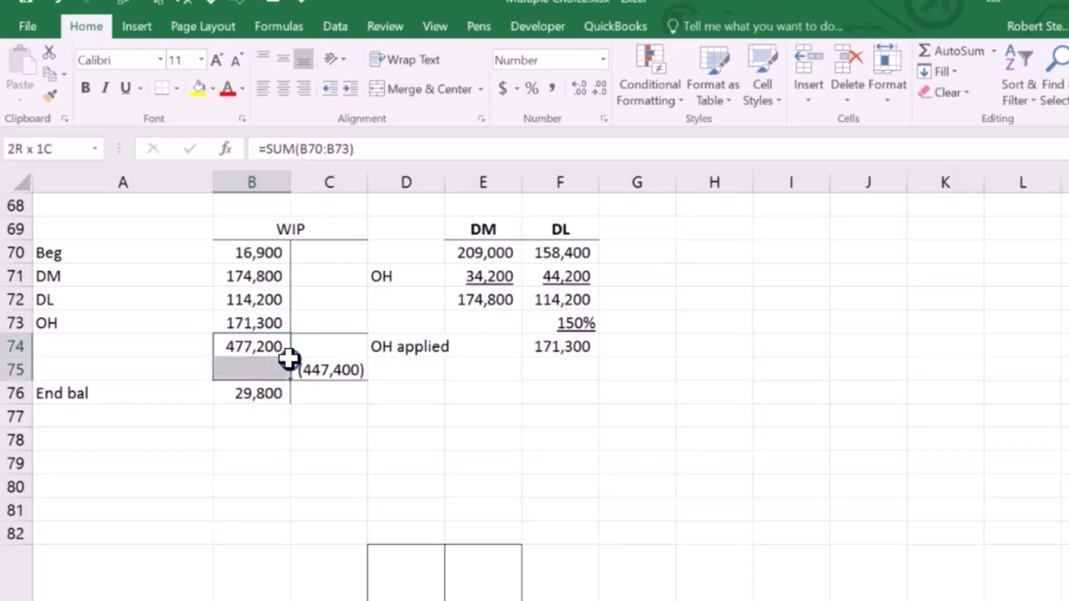
Check the sum of the subtotal and transferred cost cells B74:C75, then return to the transferred cost
drag(288, 359, 321, 370)
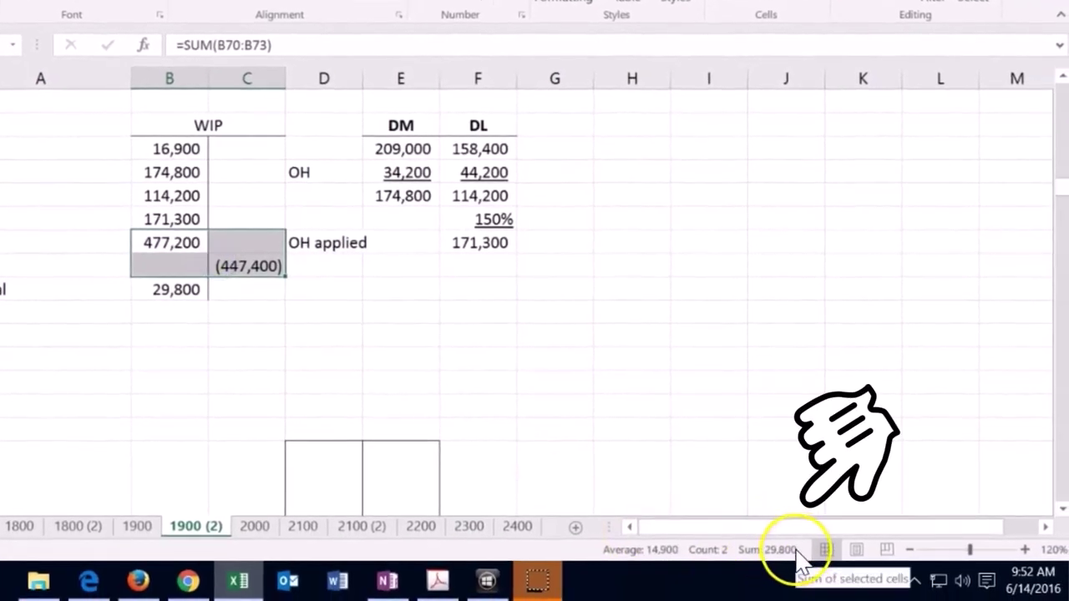
click(327, 324)
click(255, 267)
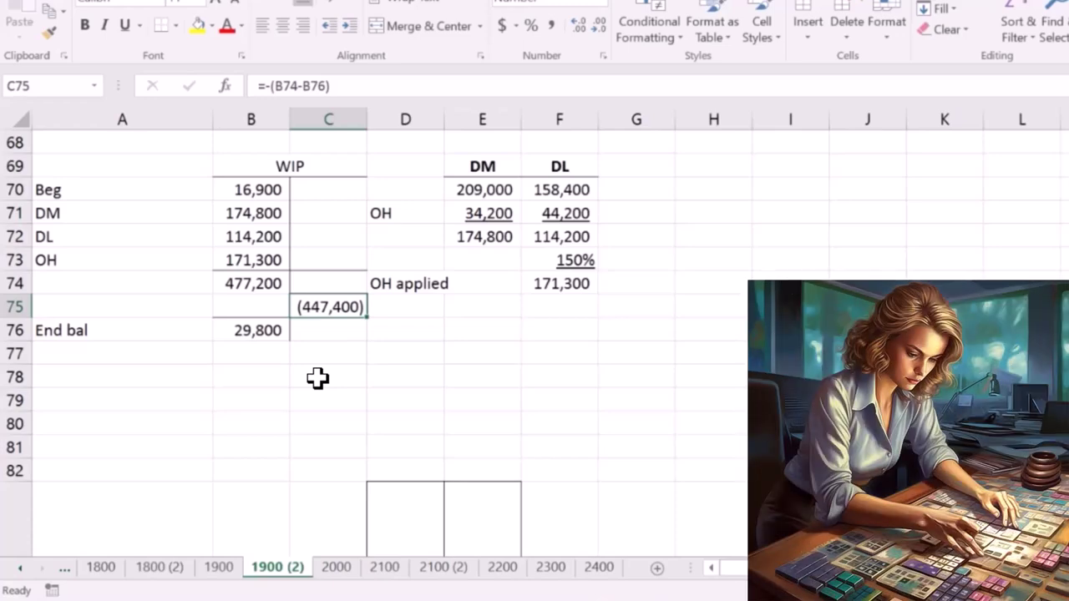
Start a check calculation with the beginning balance 16,900 in H70 and a link to the DM amount, +B71, in H71
click(738, 187)
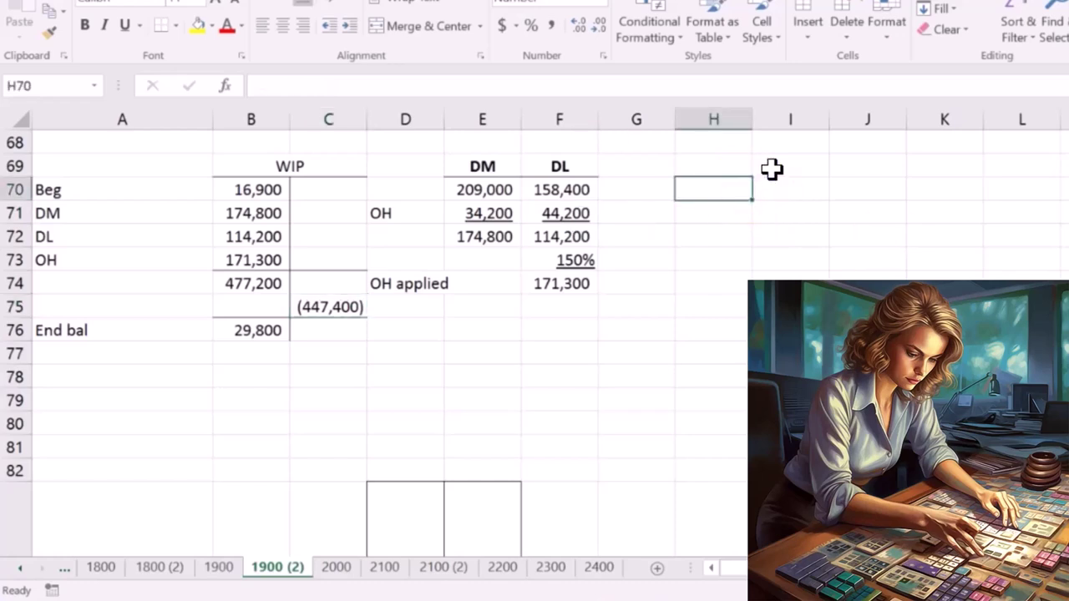
text(16,900)
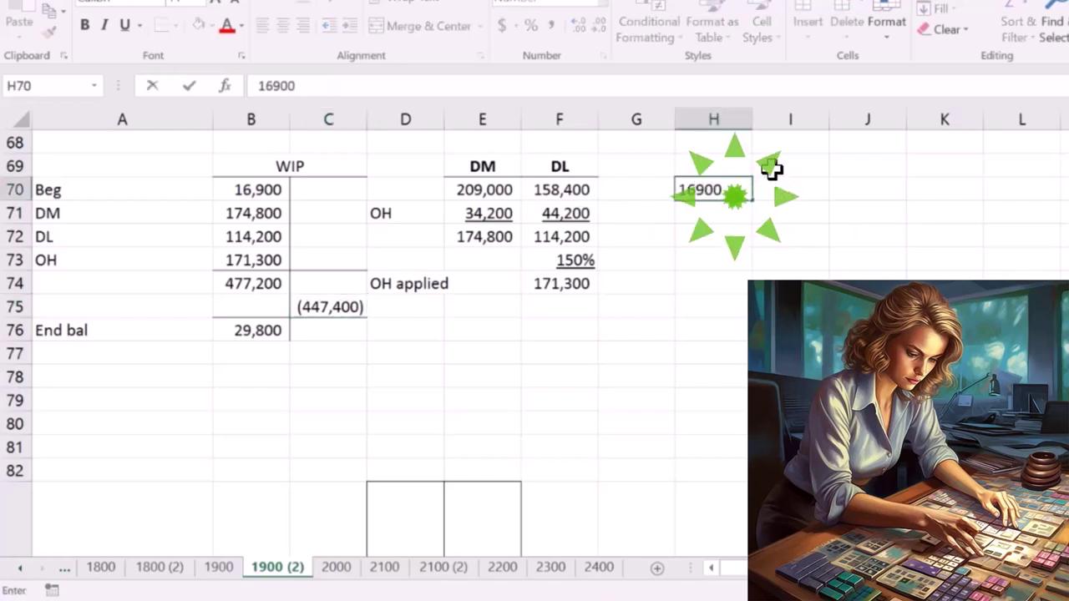
key(Return)
text(+)
key(Left)
key(Left)
key(Left)
key(Left)
key(Left)
key(Left)
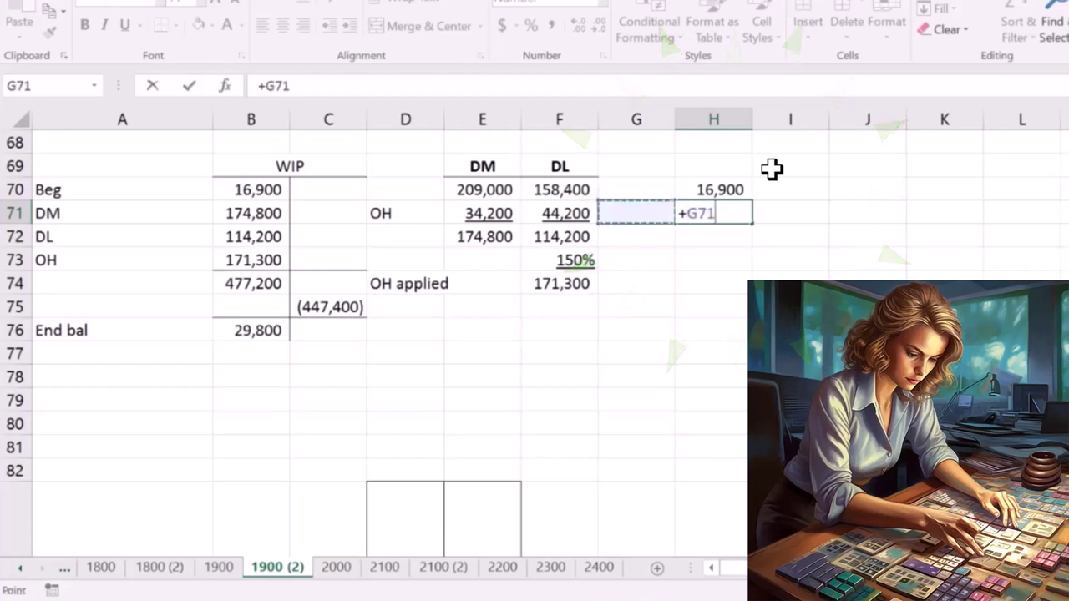
key(Return)
Add the DL and OH amounts to the check column by linking H72 to B72 and H73 to B73
text(+)
key(Left)
key(Left)
key(Left)
key(Left)
key(Left)
key(Left)
key(Return)
text(+)
key(Left)
key(Left)
key(Left)
key(Left)
key(Left)
key(Left)
key(Return)
Subtract the ending balance in H74 with =-B76 and underline that amount
text(-)
key(Left)
key(Left)
key(Left)
key(Left)
key(Left)
key(Left)
key(Down)
key(Down)
key(Return)
key(Up)
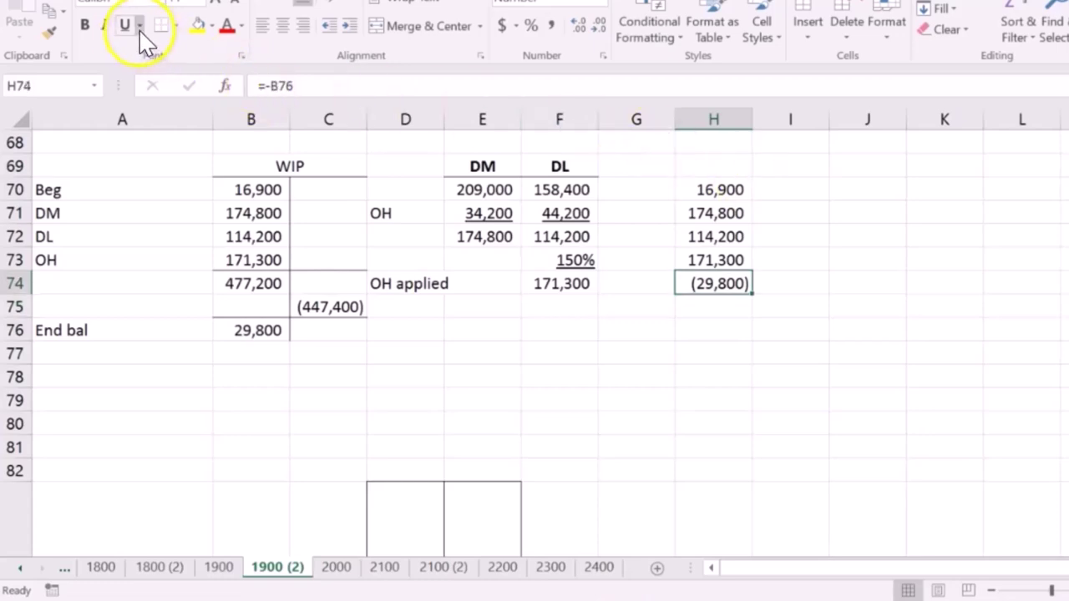
click(127, 26)
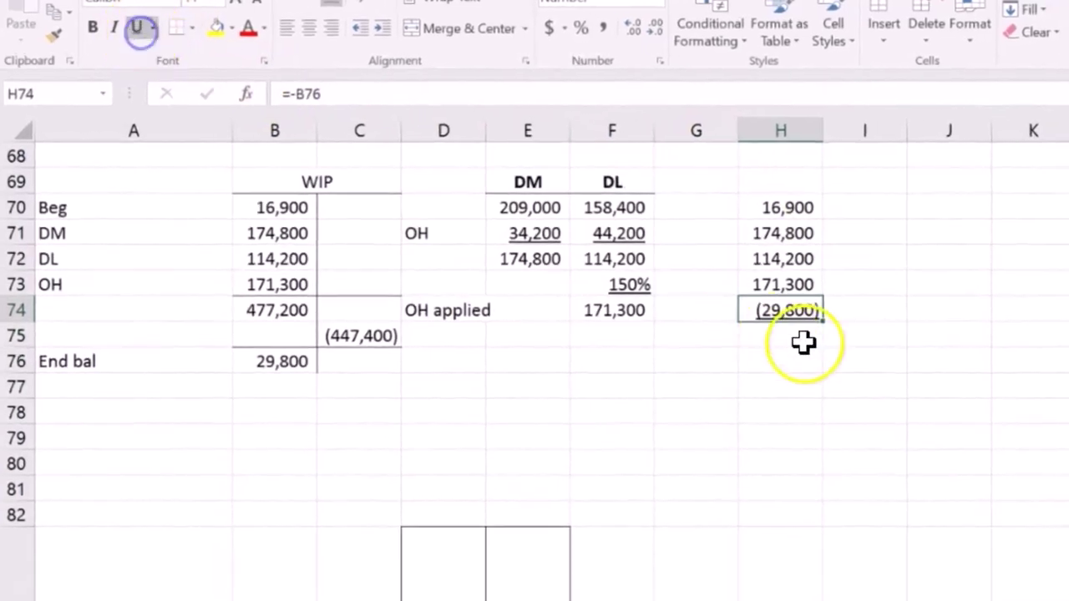
Total the check column in H75 with =SUM(H70:H74)
click(799, 335)
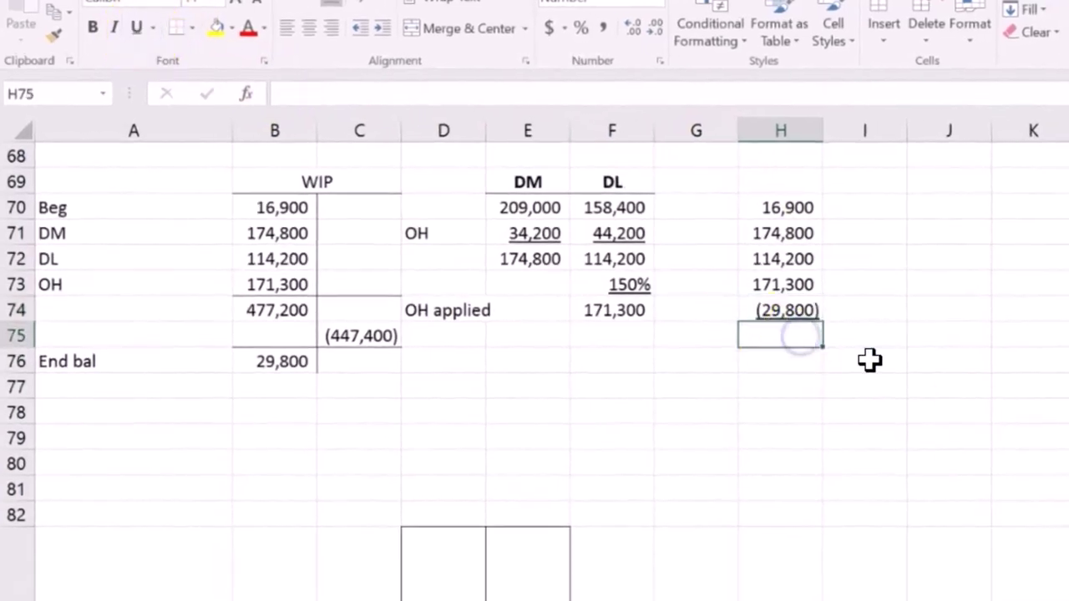
text(=sum()
key(Up)
key(shift+Up)
key(shift+Up)
key(shift+Up)
key(shift+Up)
key(Return)
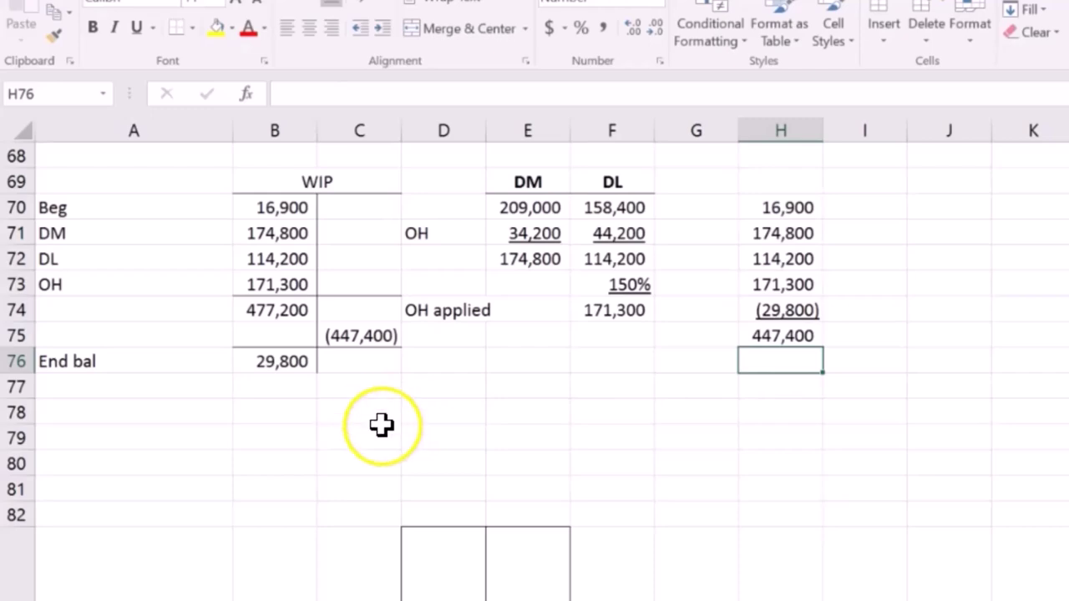
Below the overhead closing problem, enter OH in B85 as the T-account heading, merged and centered across B85:C85
click(342, 288)
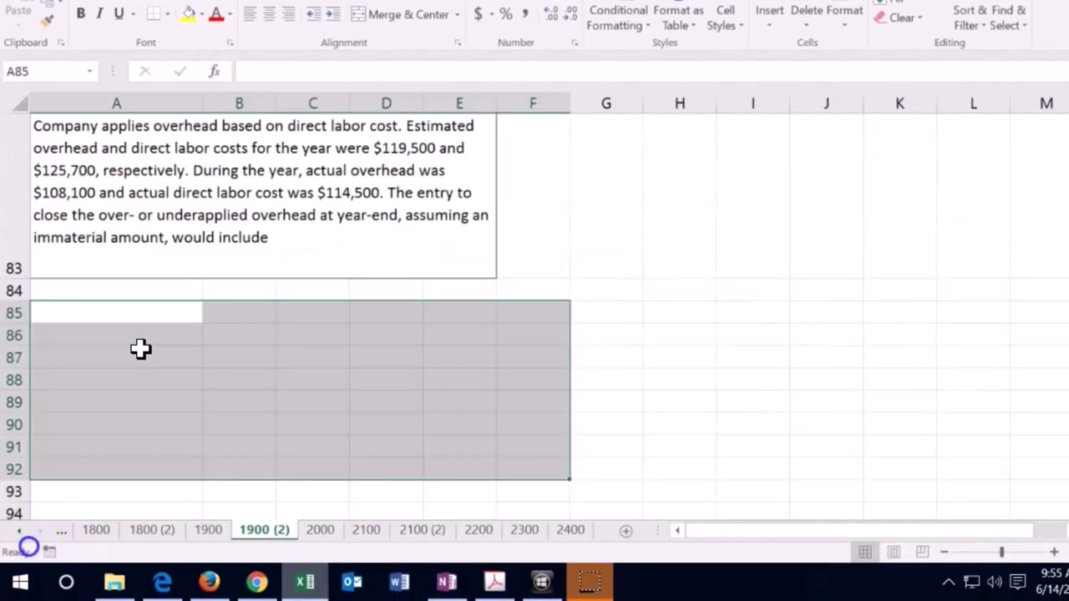
click(141, 349)
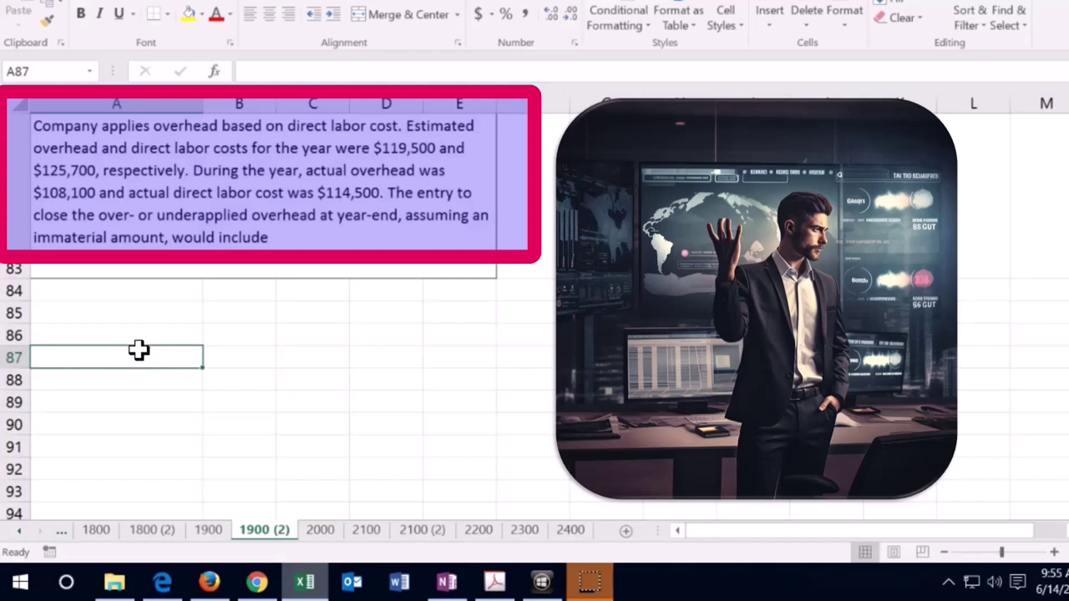
click(239, 310)
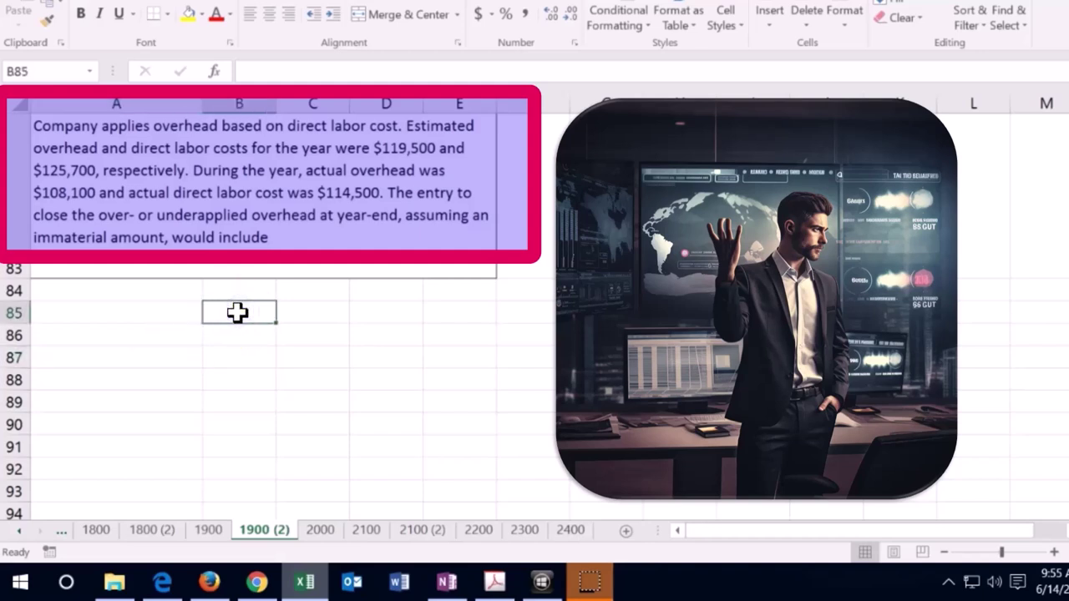
text(o)
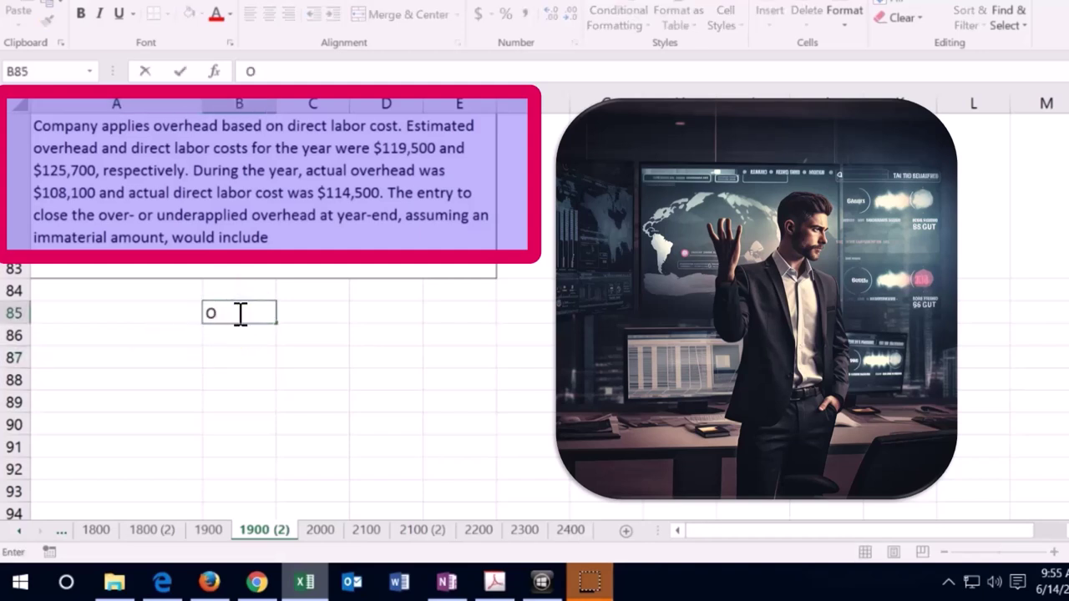
key(Return)
click(239, 311)
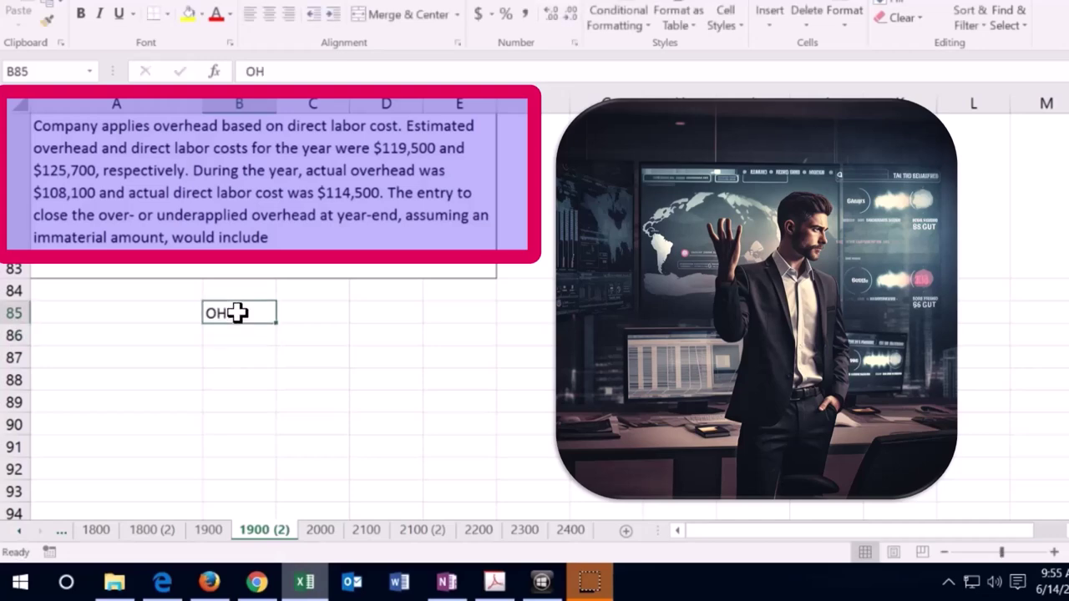
drag(264, 312, 287, 313)
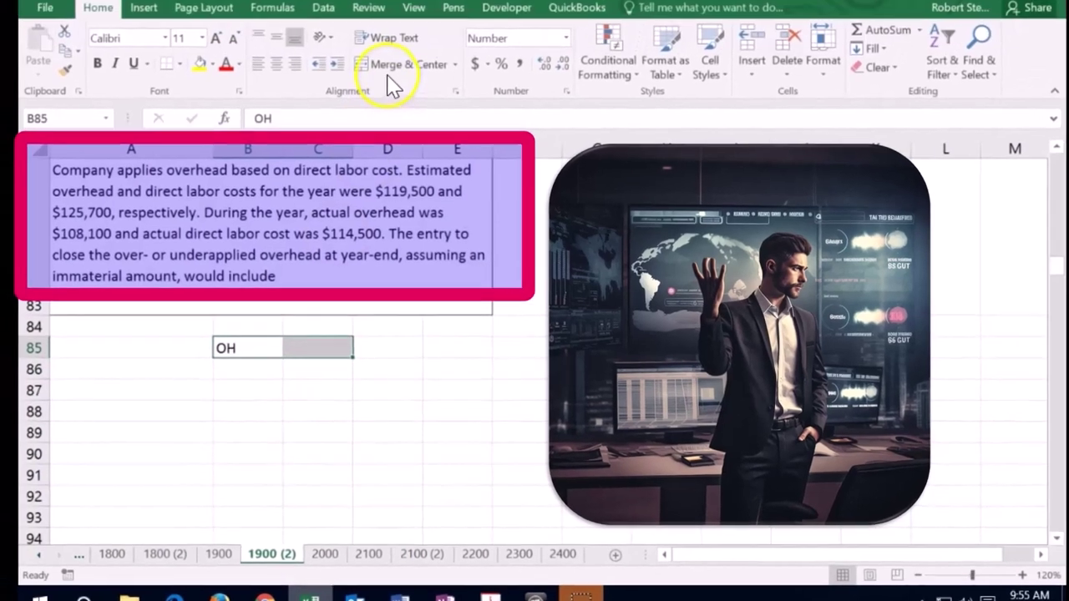
click(389, 67)
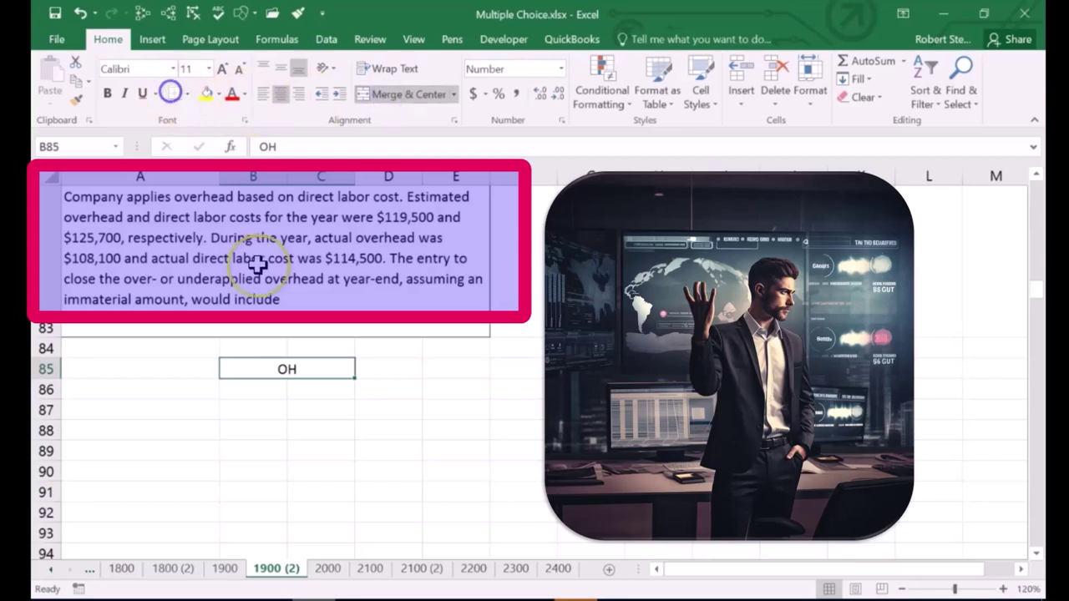
Add a left border to C86:C92 to form the vertical line of the OH T-account
drag(310, 387, 310, 508)
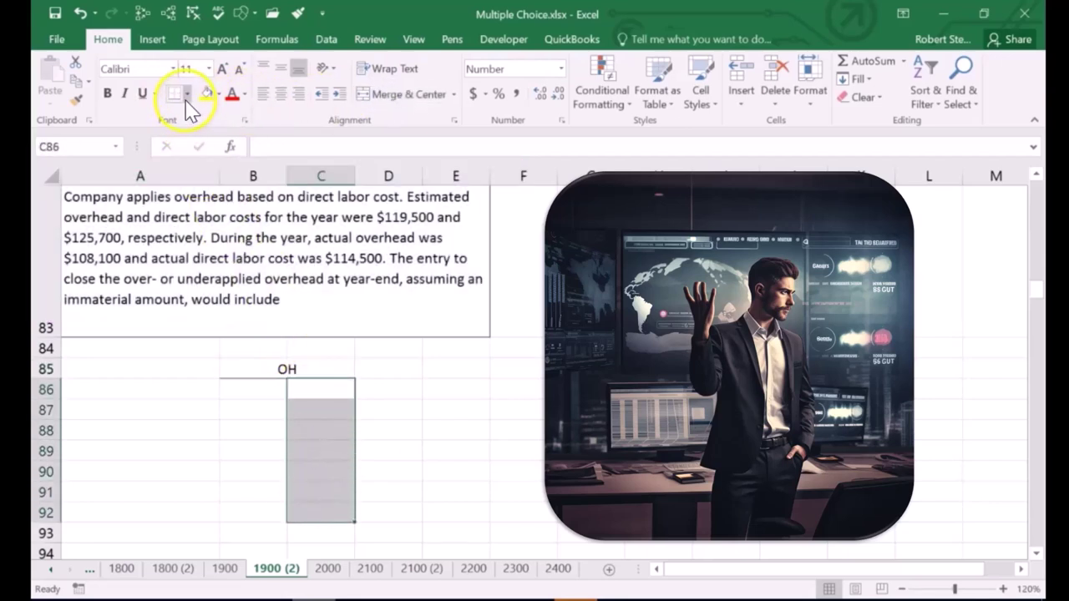
click(187, 94)
click(195, 176)
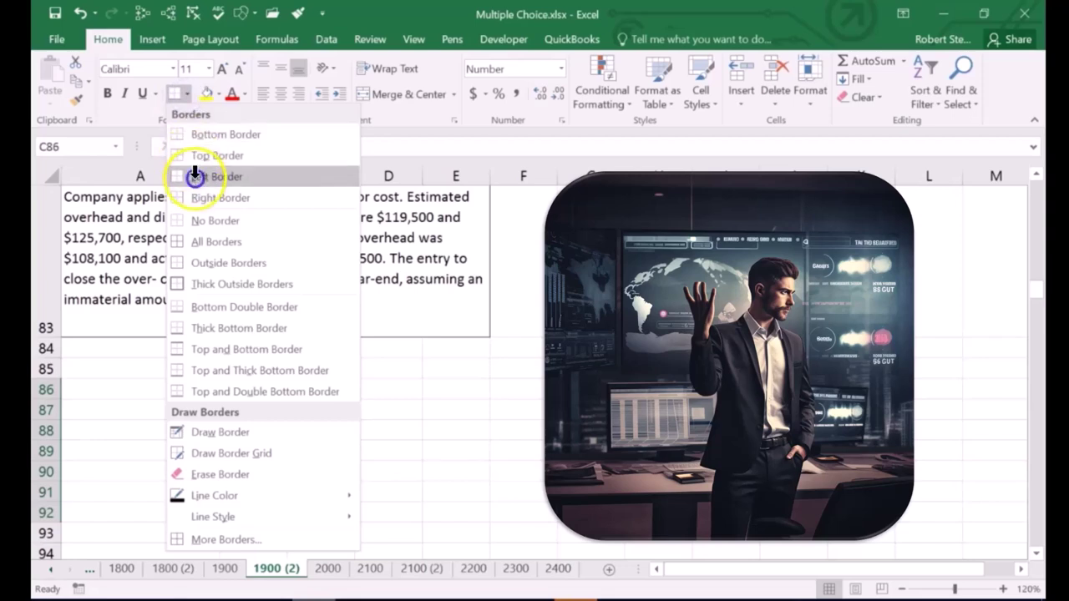
click(191, 416)
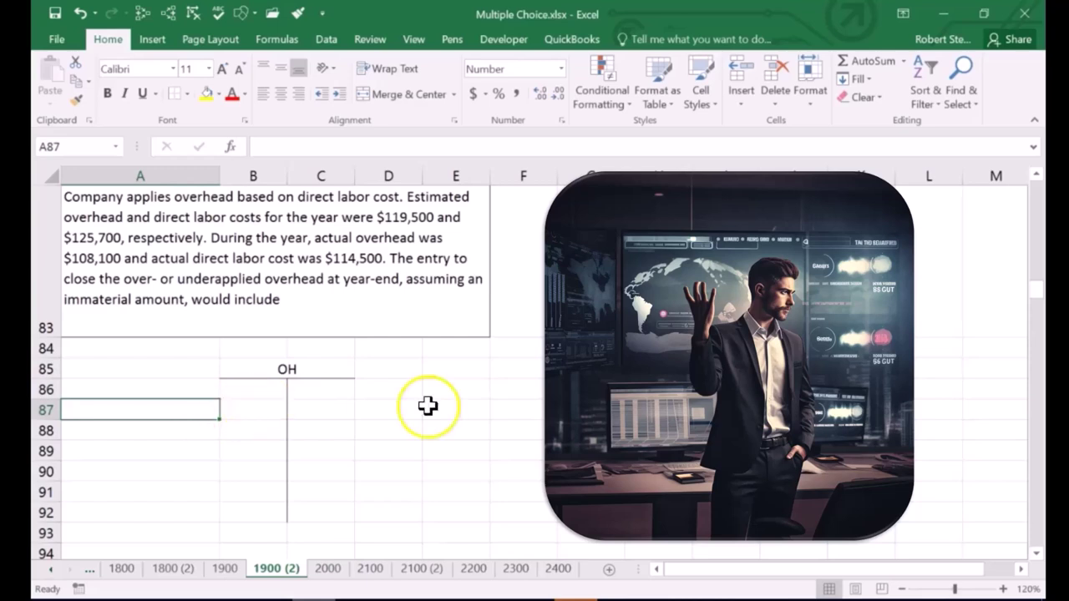
Enter the estimated overhead 119,500 in F85 and the estimated direct labor cost 125,700 in F86
click(501, 371)
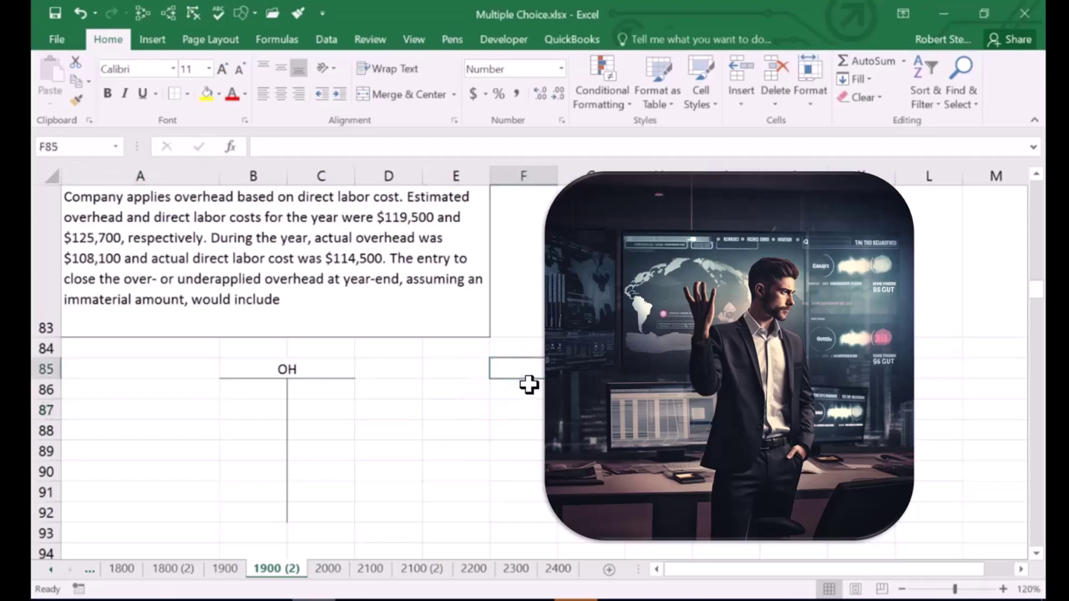
text(119,500)
key(Return)
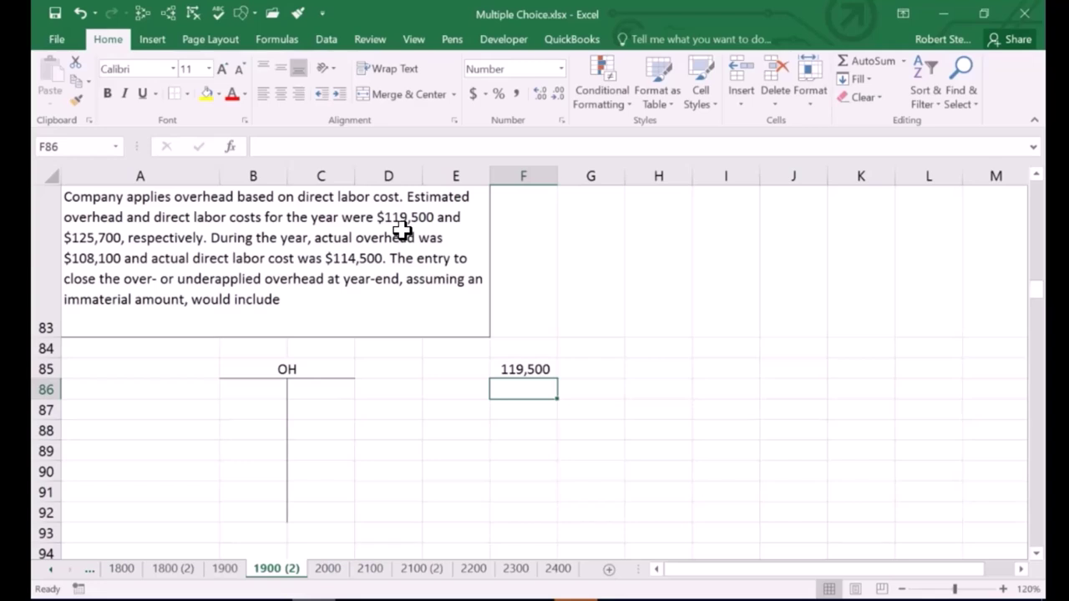
text(12)
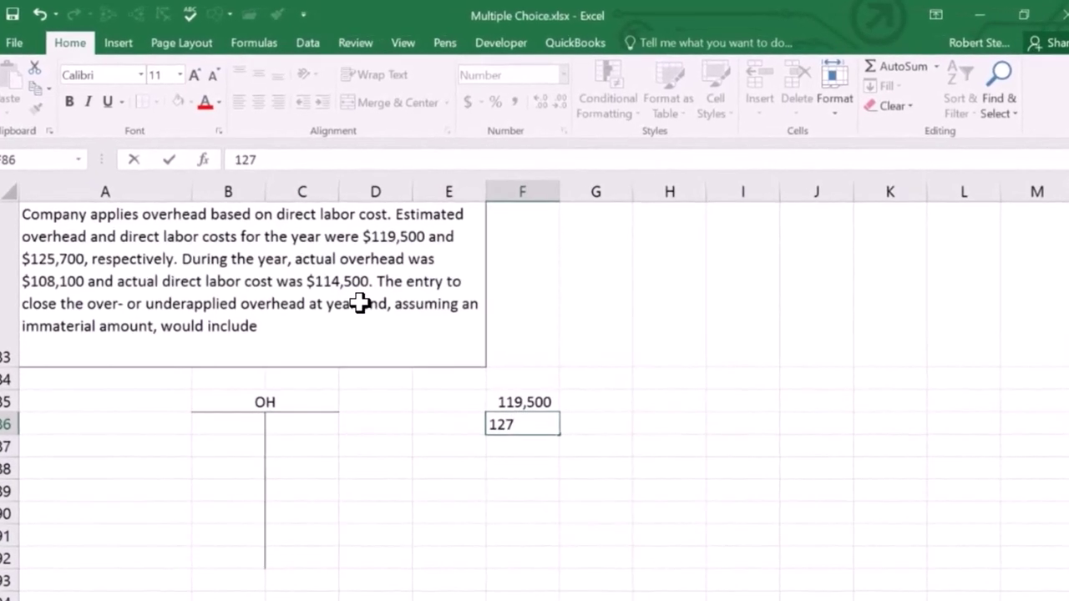
text(5,700)
key(Return)
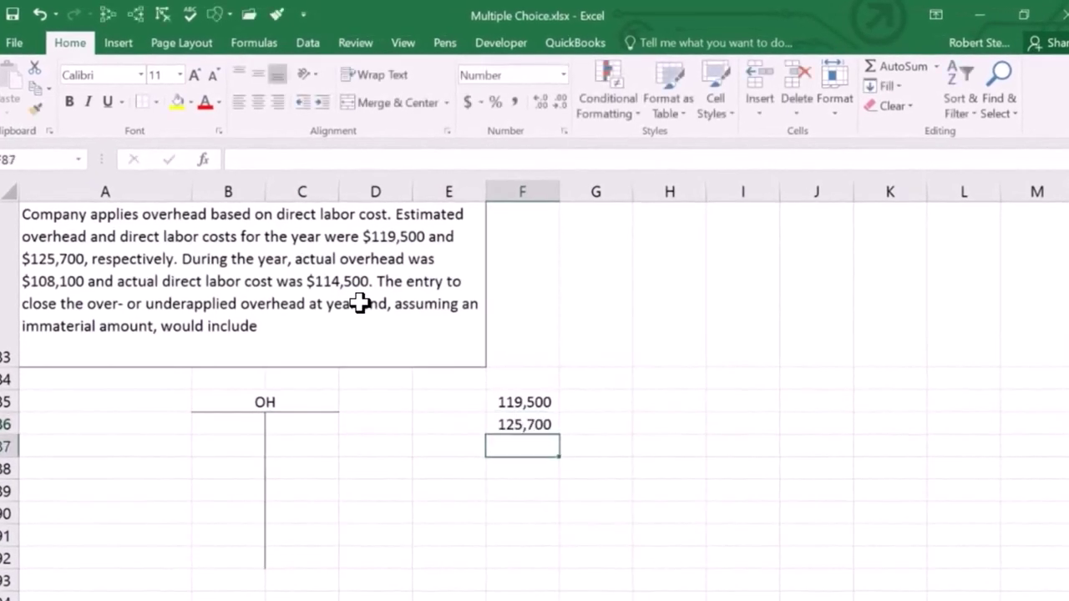
Label the two estimates OH in E85 and DL in E86
key(Up)
key(Left)
key(Up)
text(OH)
key(Return)
text(DL)
key(Return)
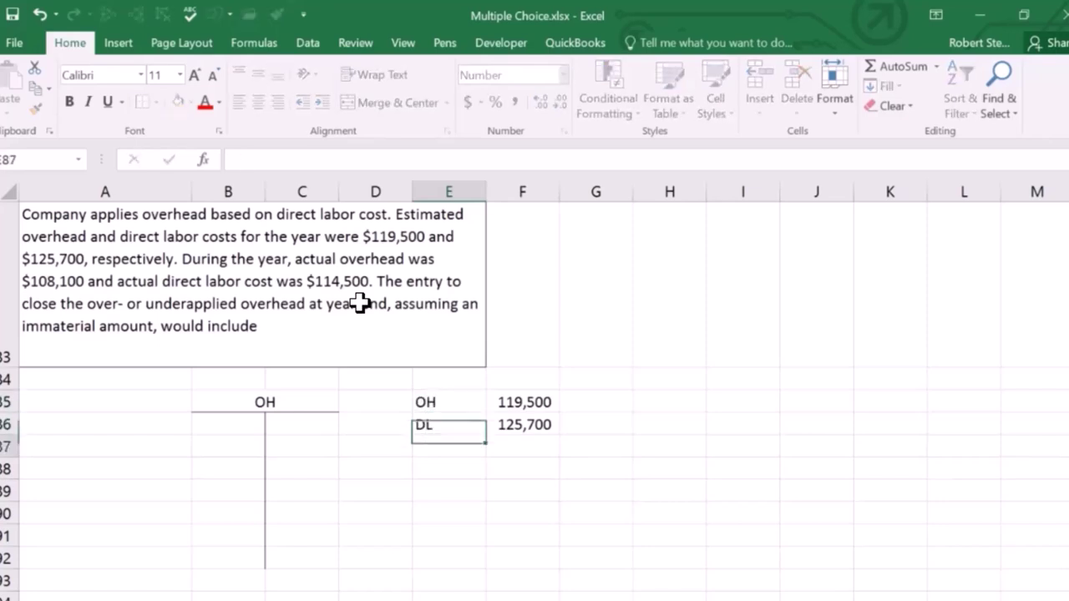
Underline the direct labor estimate in F86 and calculate the overhead rate in F87 with =F85/F86
key(Right)
key(Up)
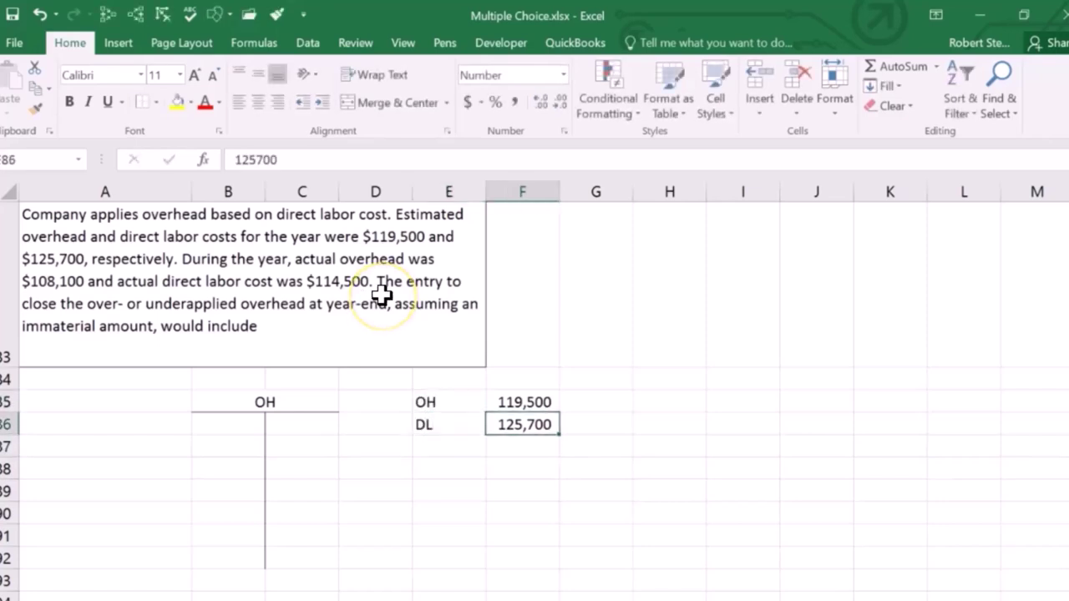
click(108, 102)
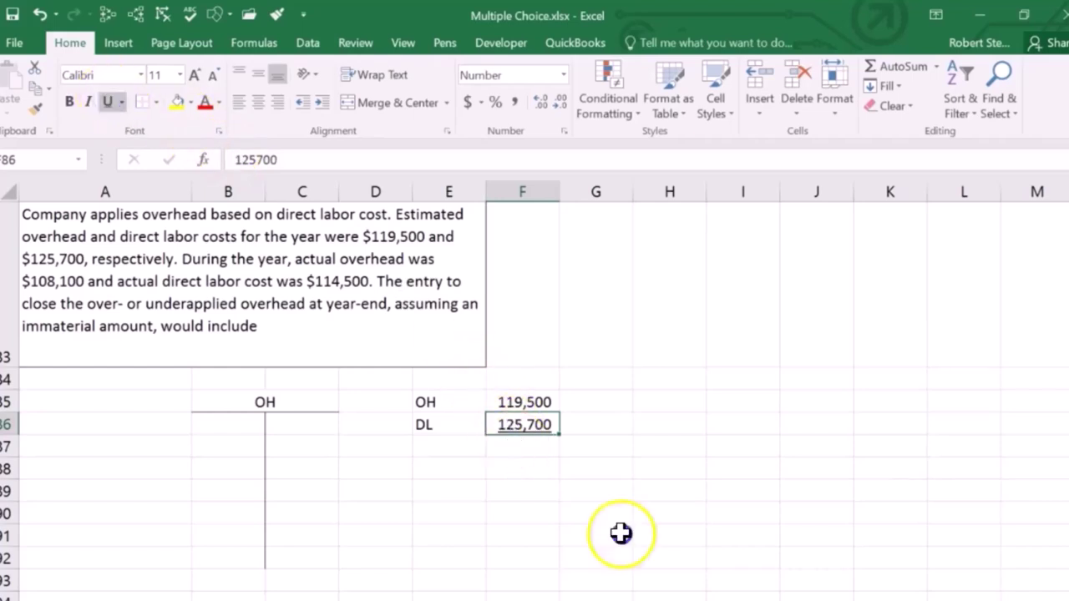
click(514, 443)
text(=)
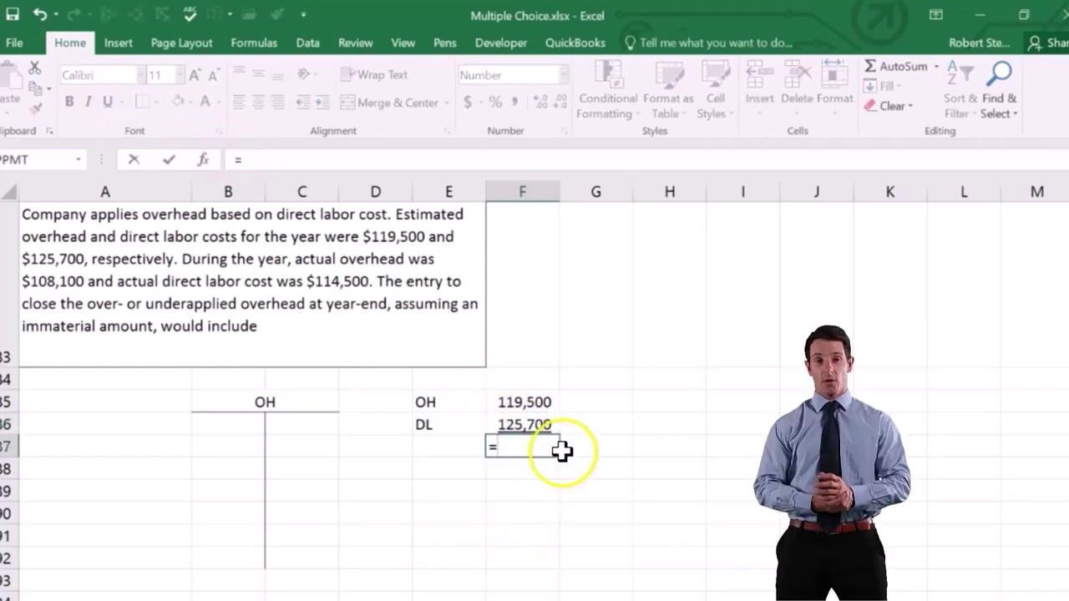
click(533, 402)
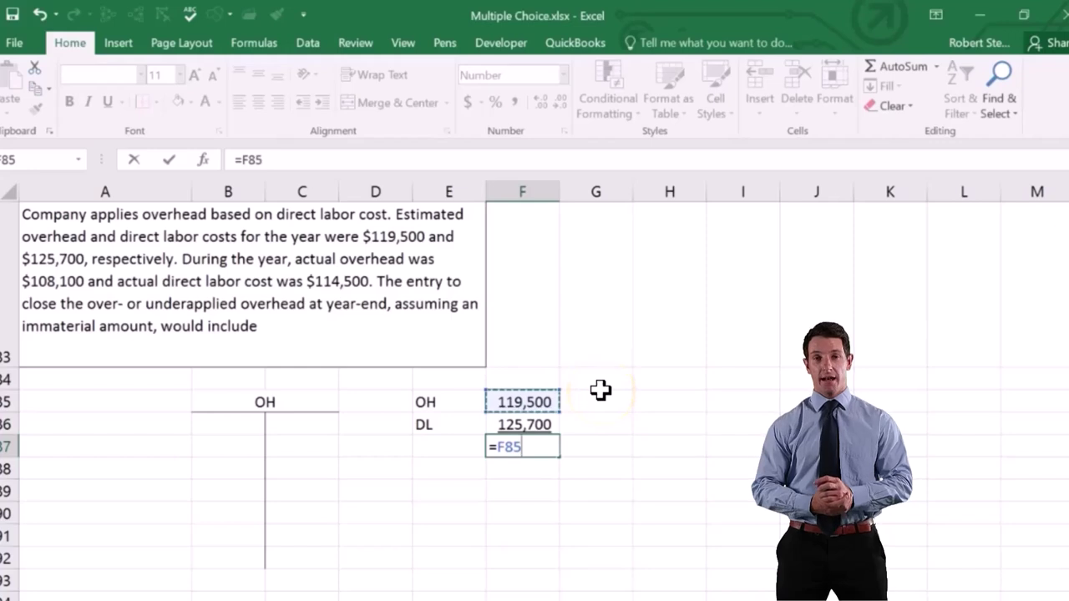
text(/)
click(538, 424)
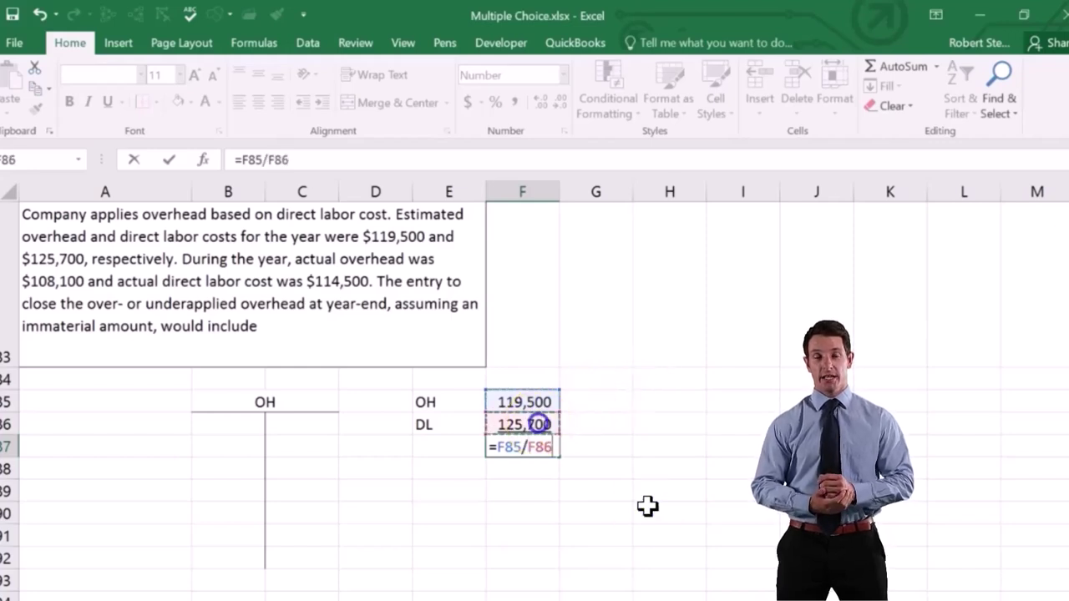
key(Return)
key(Up)
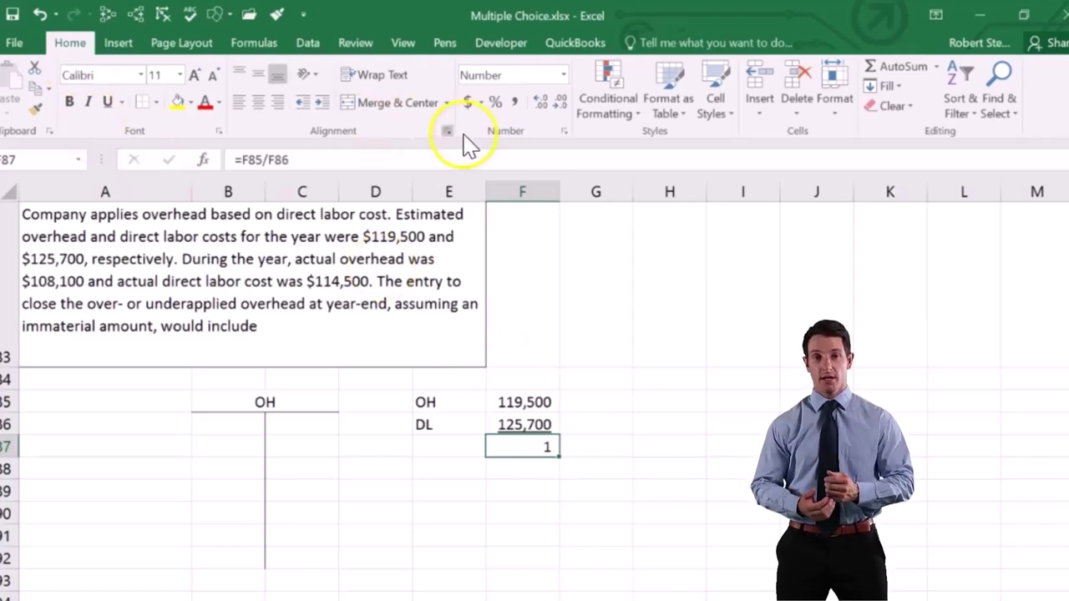
Format the overhead rate in F87 as a percentage
click(539, 102)
click(539, 102)
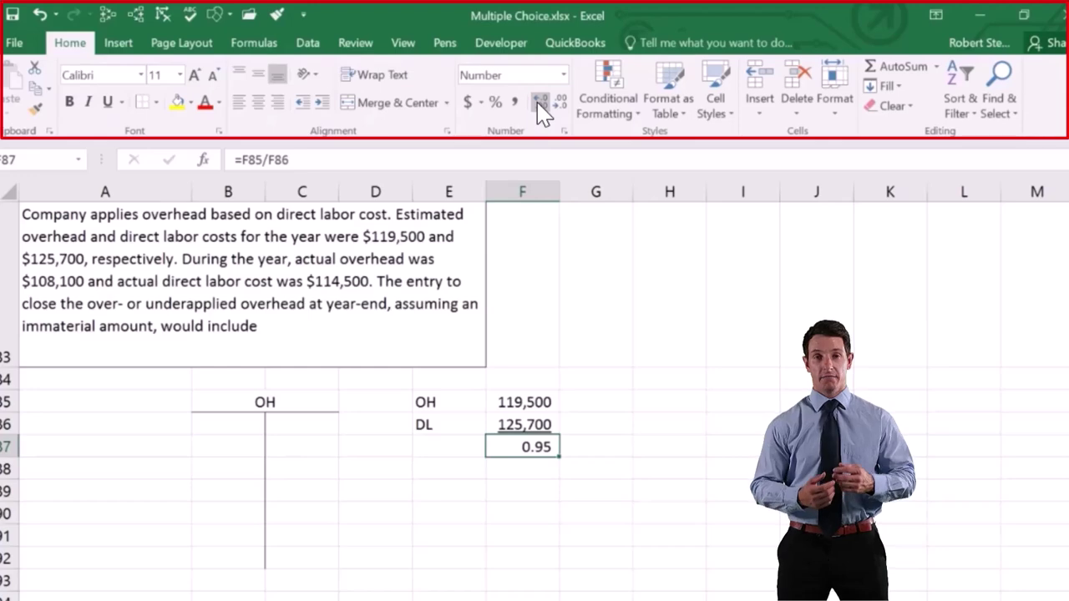
click(496, 103)
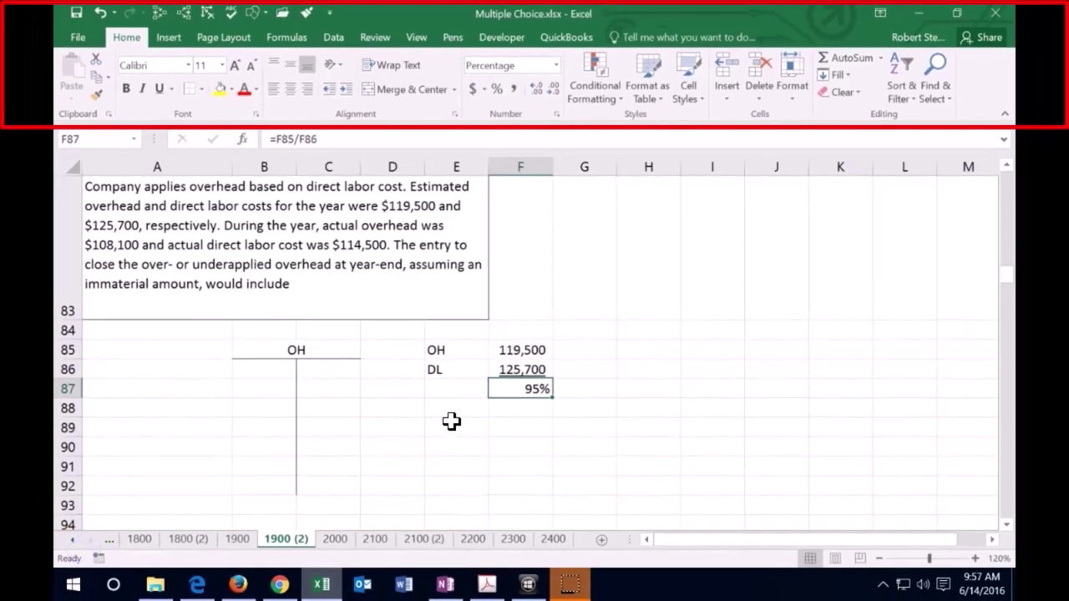
click(544, 408)
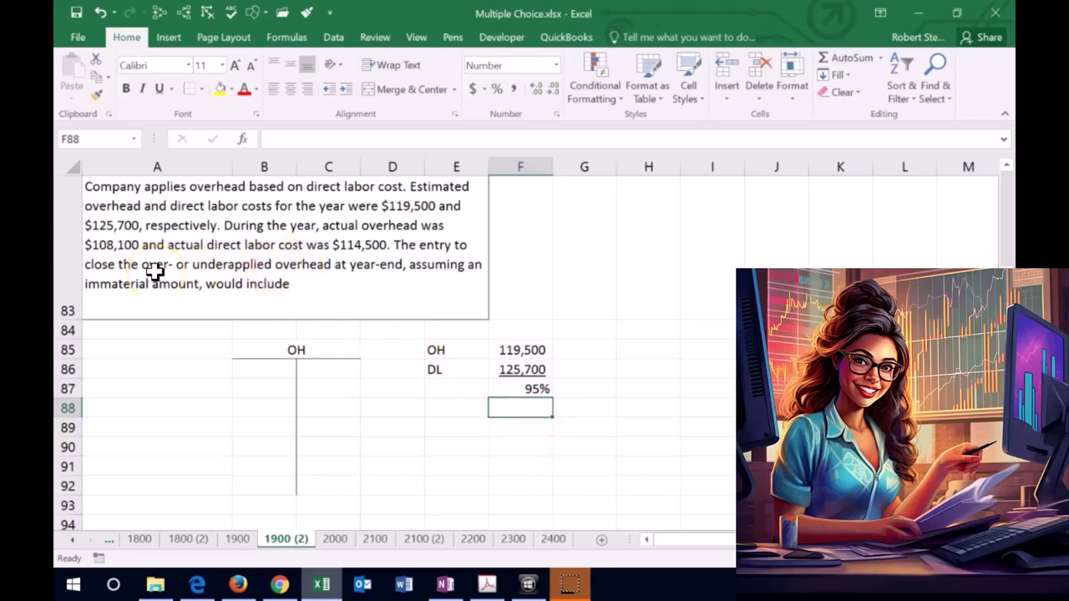
Label A86 as OH and enter the actual overhead of 108,100 on the debit side of the OH T-account in B86
click(126, 370)
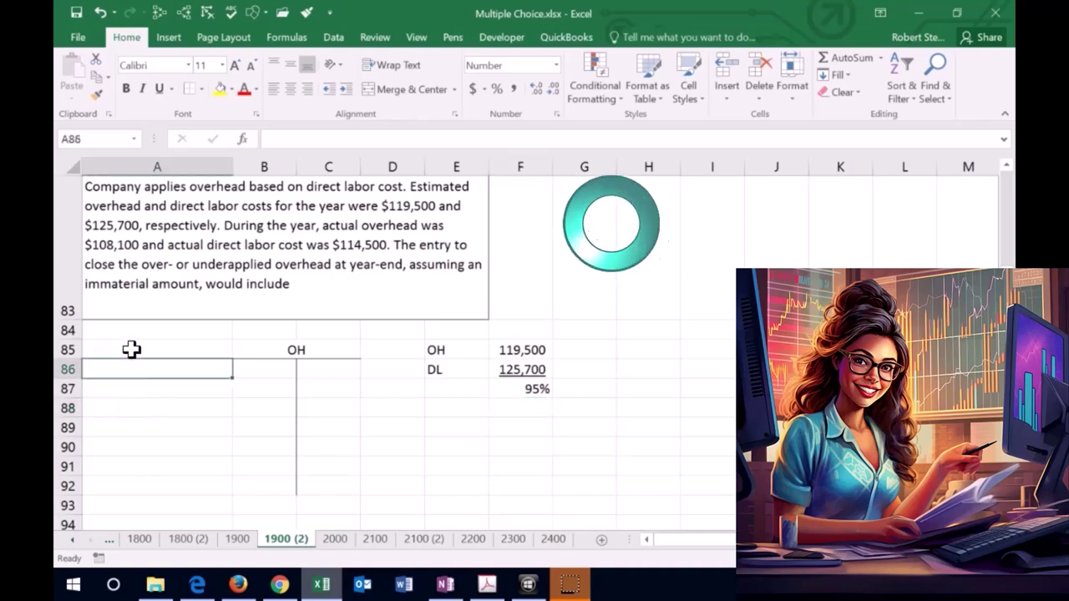
text(OH)
key(Tab)
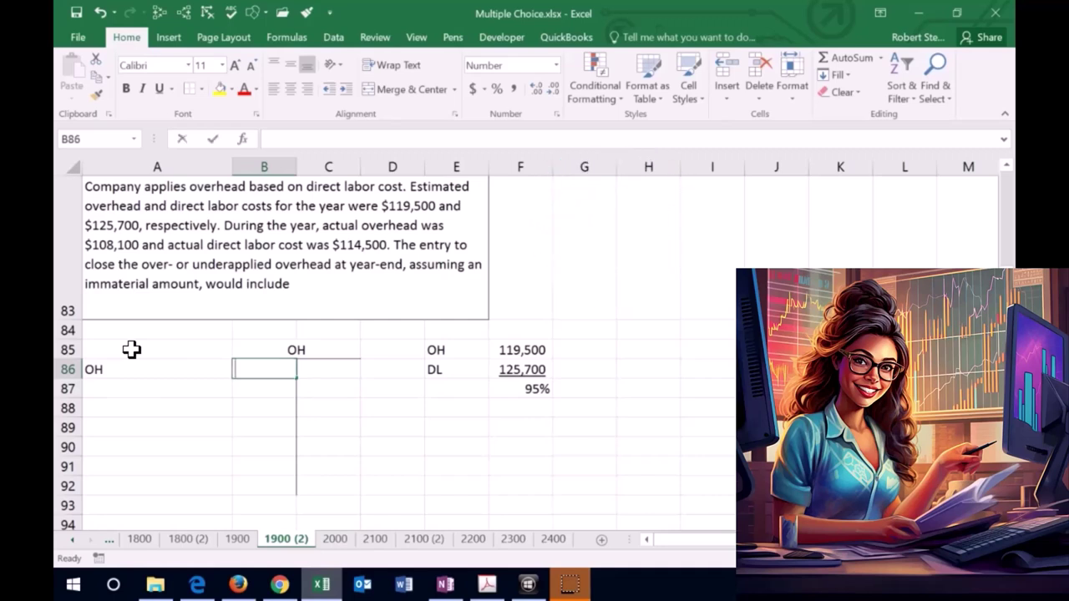
text(108,100)
key(Return)
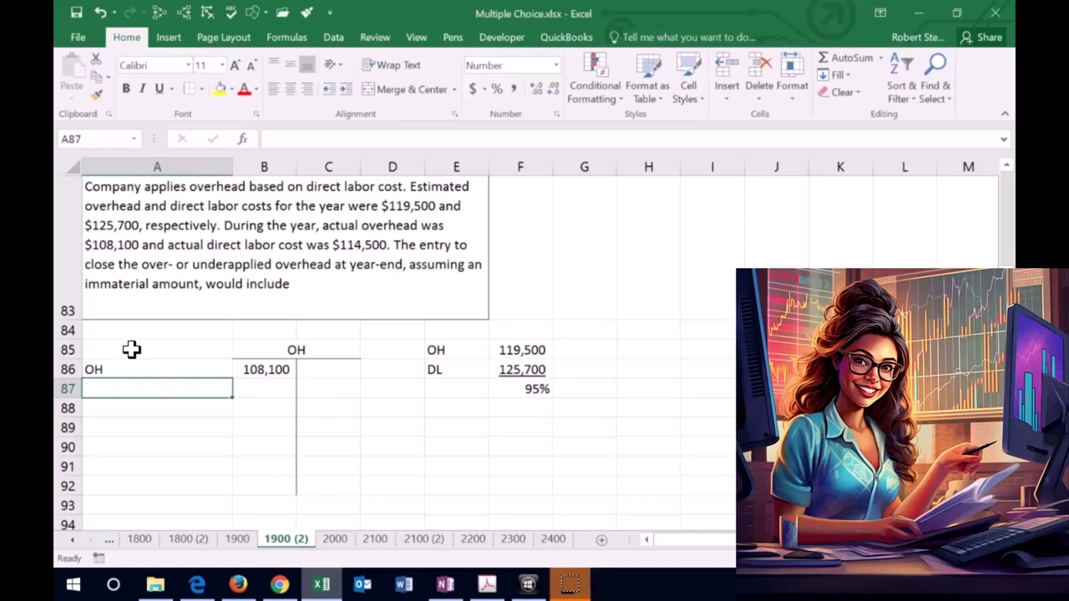
Enter the actual direct labor cost of 114,500 in F88 below the overhead rate and underline it
key(Right)
key(Right)
key(Right)
key(Right)
key(Right)
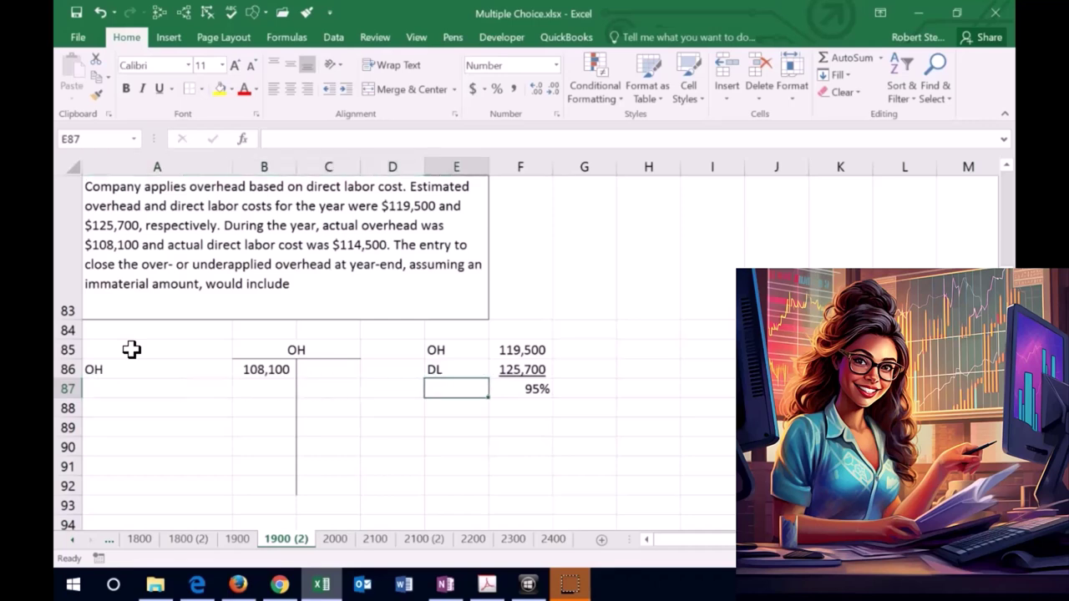
key(Down)
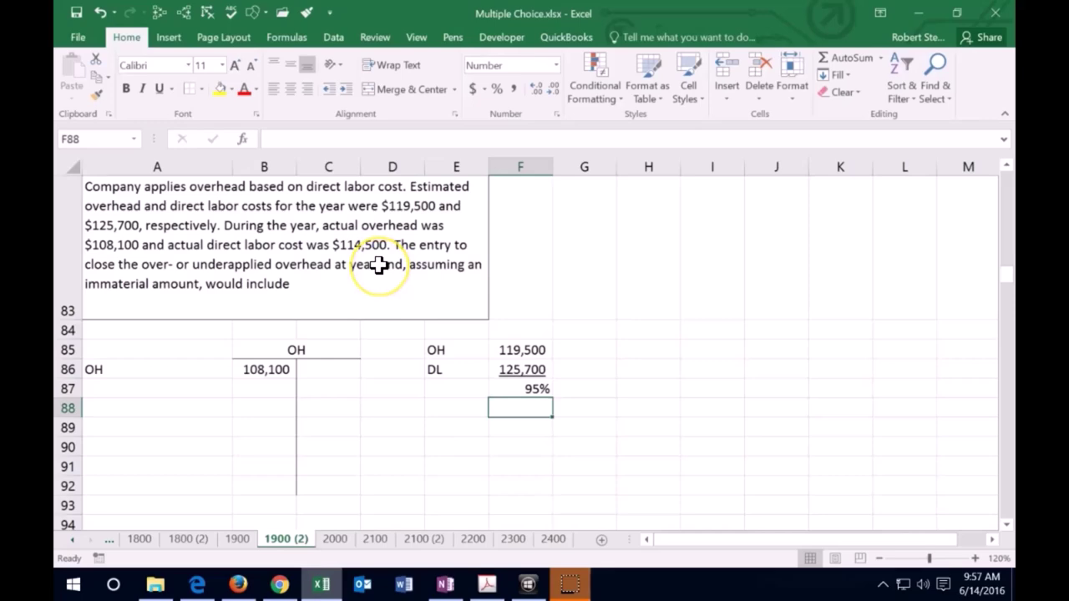
text(11)
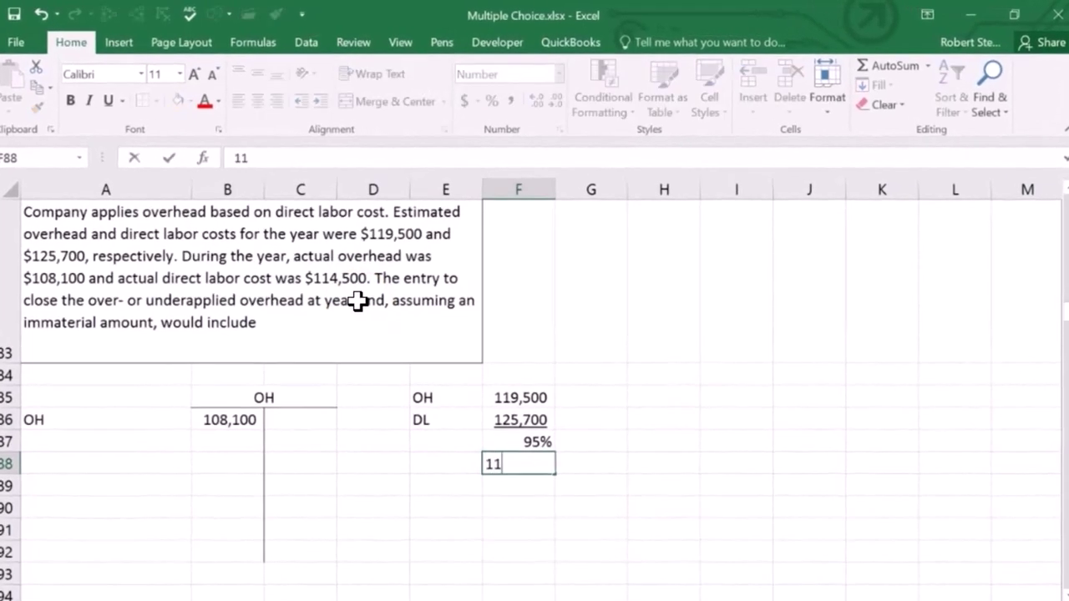
text(4,500)
key(Return)
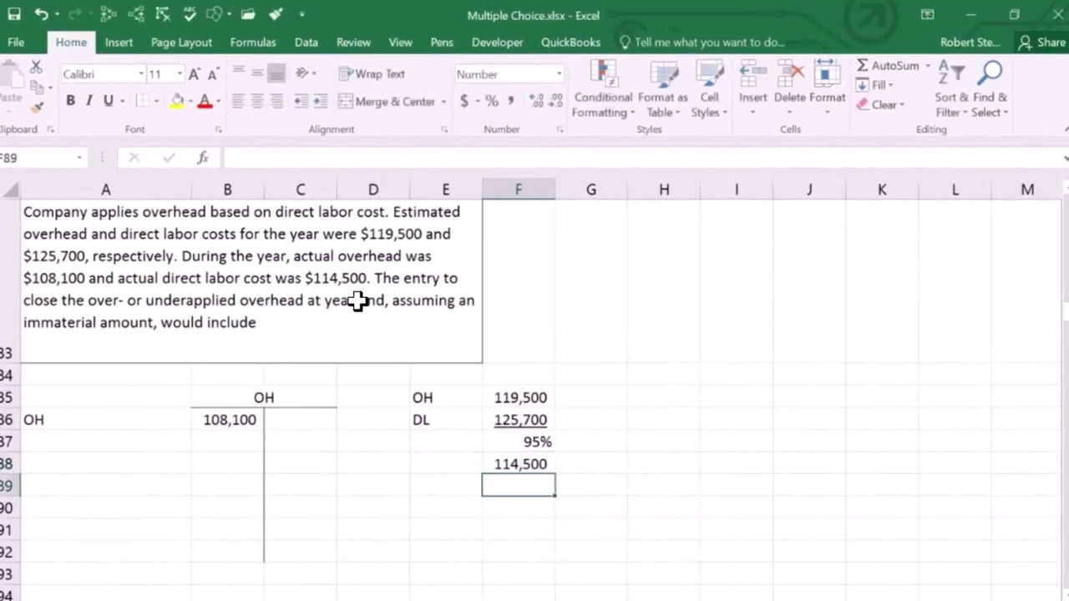
key(Up)
click(108, 101)
Calculate the applied overhead in F89 by multiplying the rate by actual direct labor with =F87*F88
key(Down)
text(=)
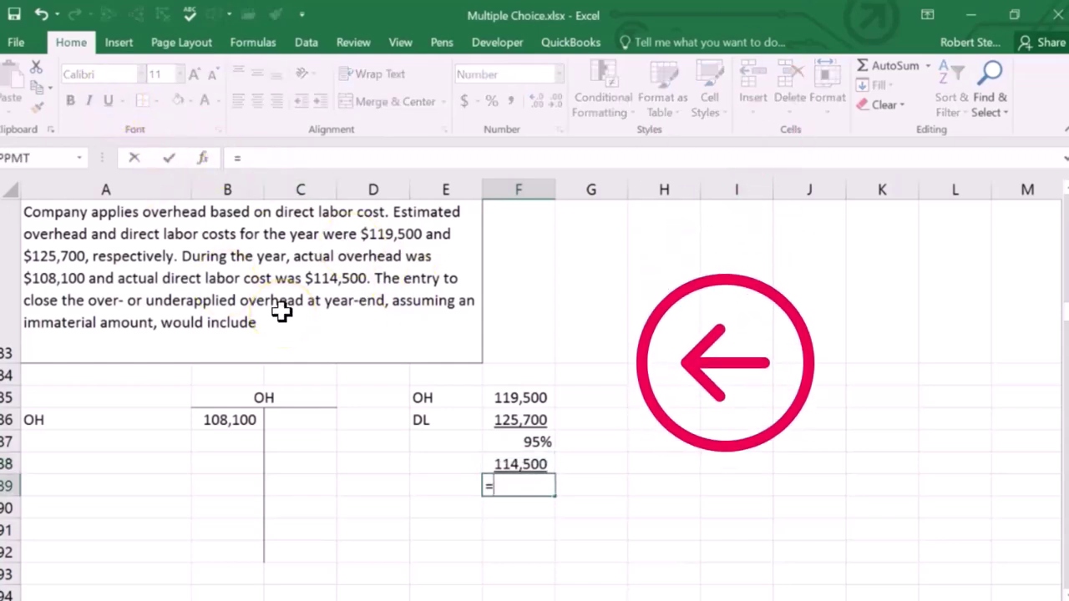
click(503, 439)
text(*)
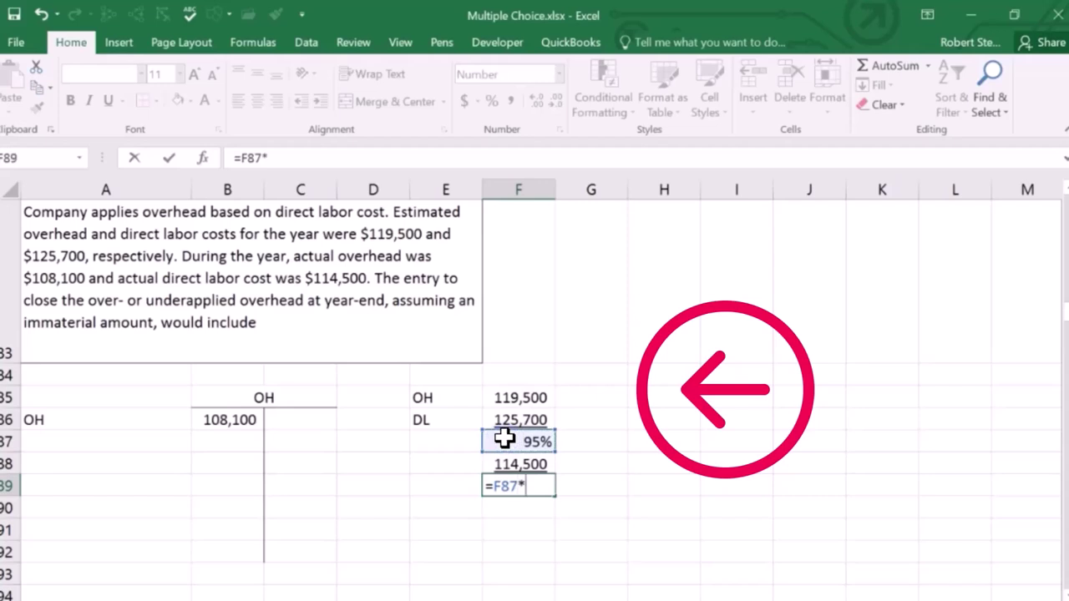
click(535, 462)
key(Return)
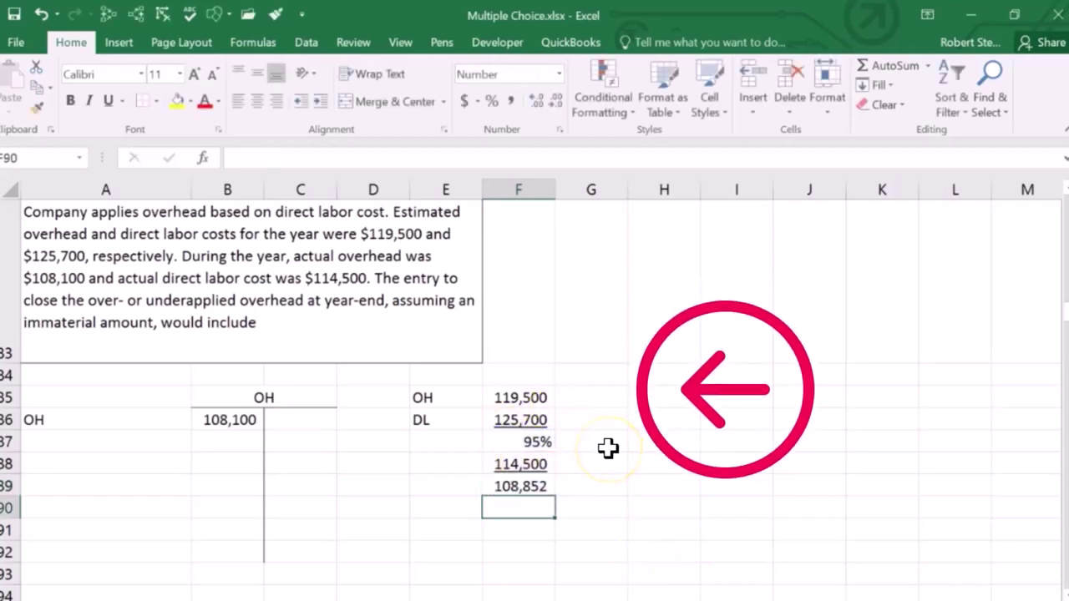
Post the applied overhead to the credit side of the OH T-account in C87 as the negative of F89
key(Up)
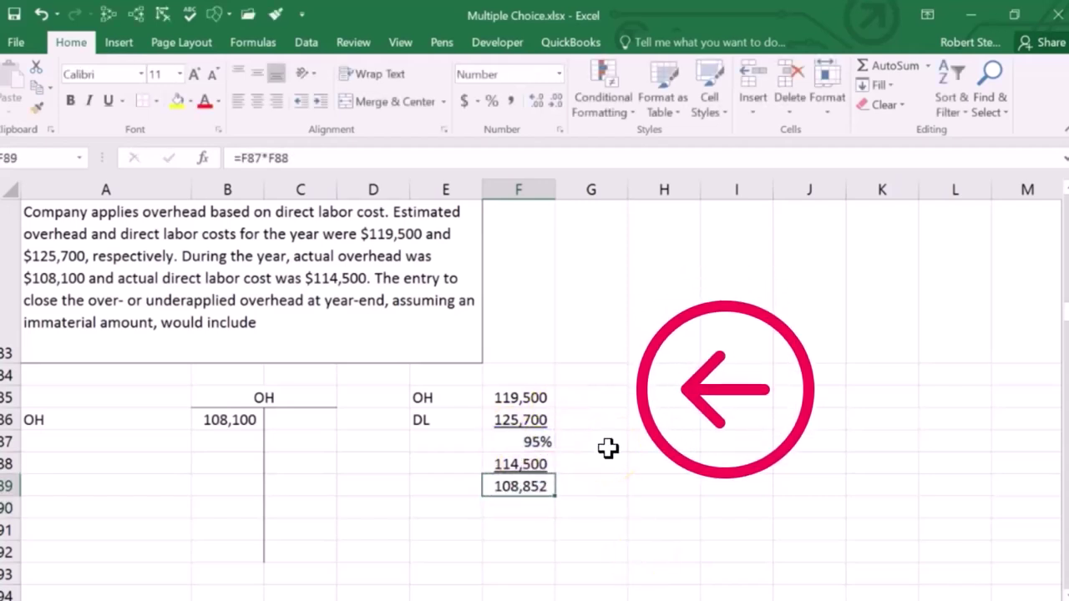
key(Left)
key(Left)
key(Left)
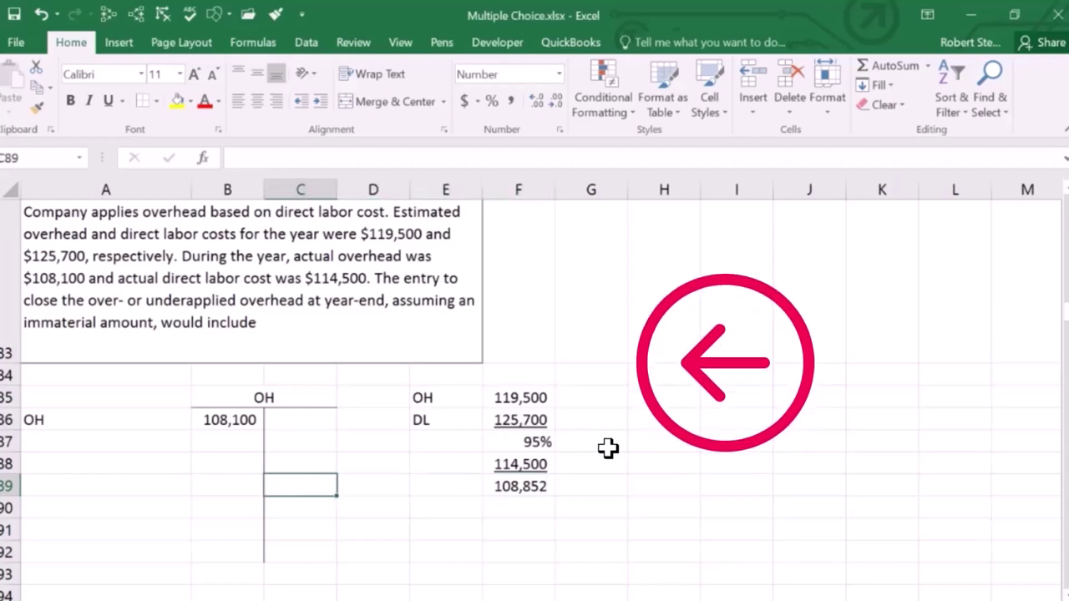
key(Up)
key(Up)
text(-)
key(Down)
key(Down)
key(Right)
key(Right)
key(Right)
key(Return)
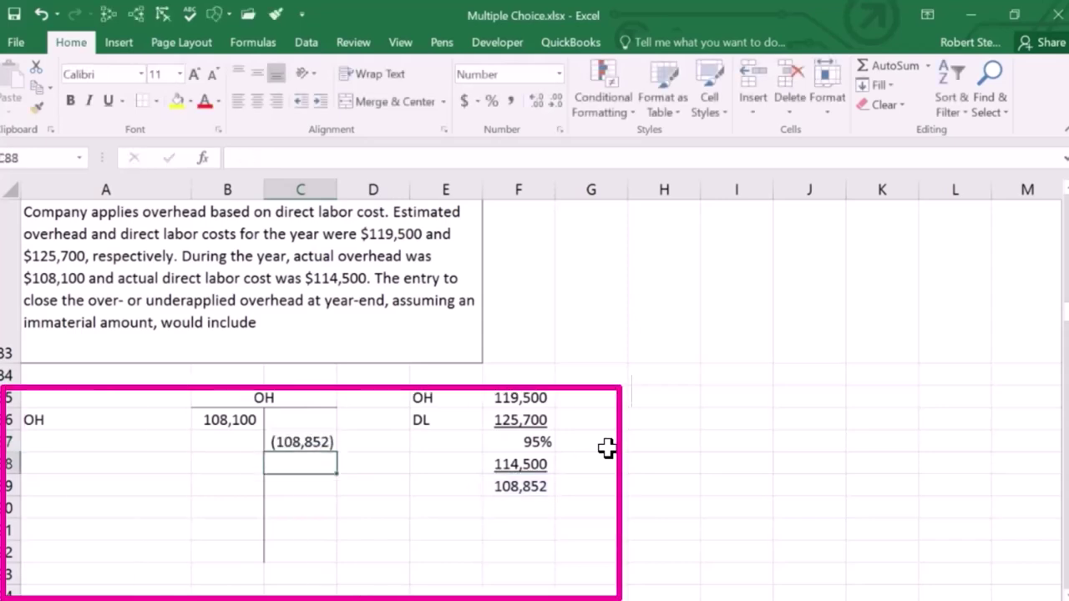
Add a bottom border beneath B87:C87 in the OH T-account
drag(251, 442, 275, 443)
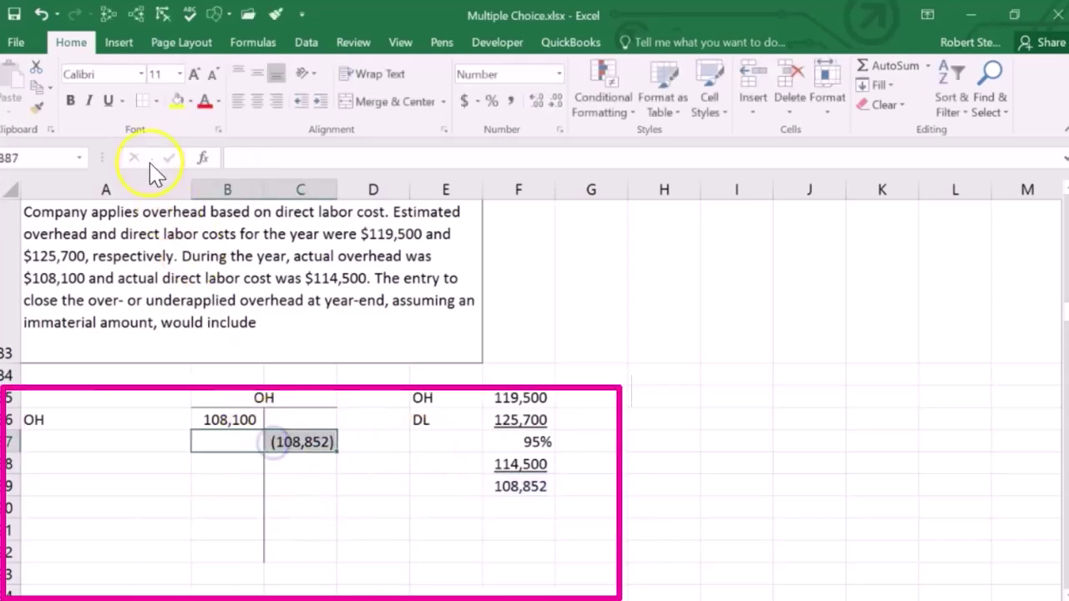
click(157, 101)
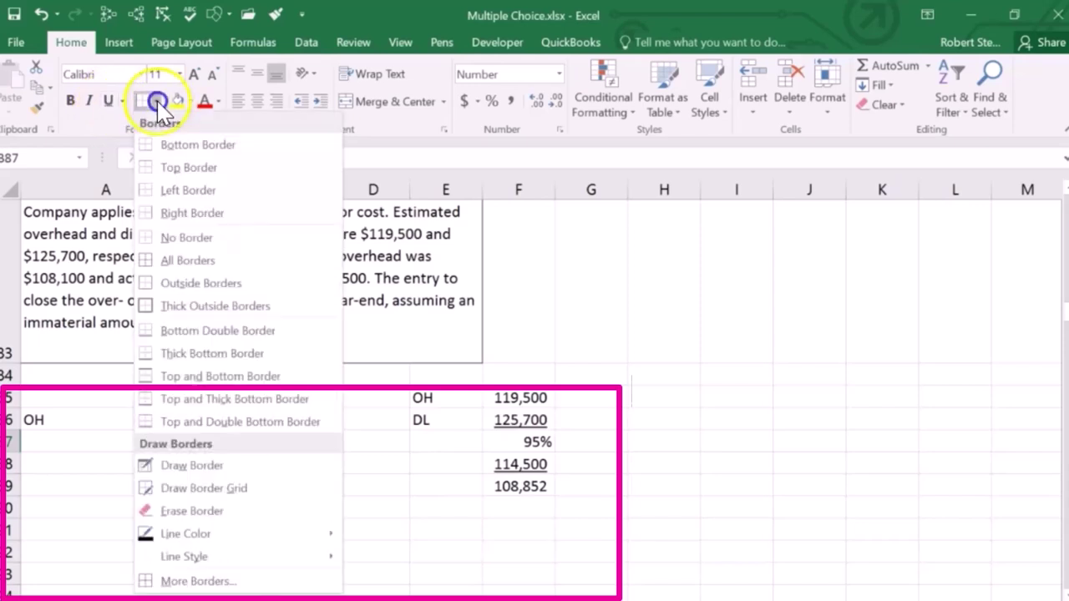
click(152, 145)
click(179, 503)
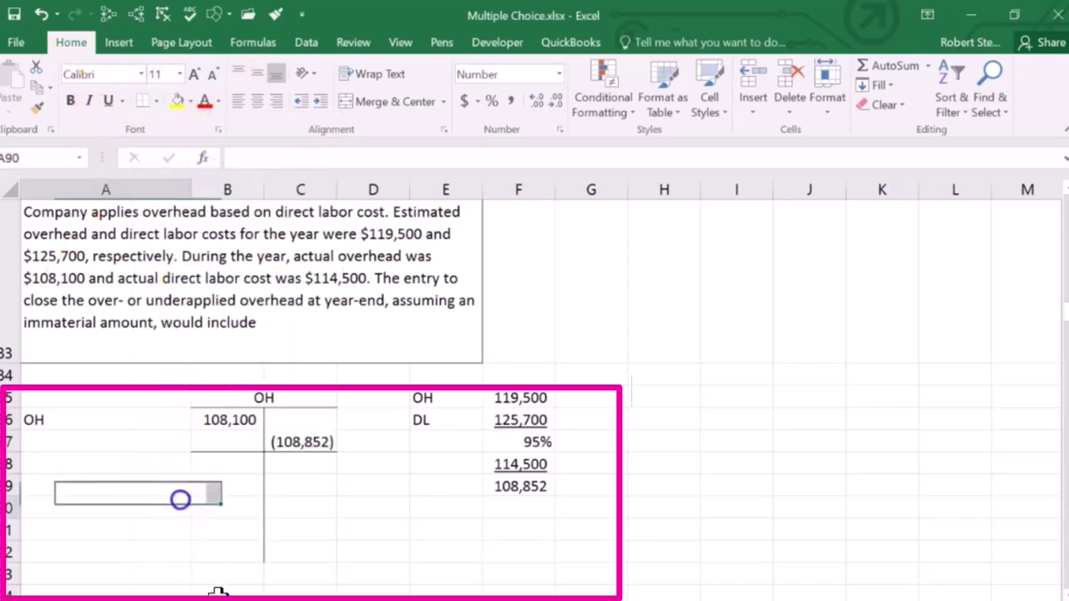
Calculate the OH T-account balance in C88 with =SUM(B86:C87)
click(291, 449)
click(235, 422)
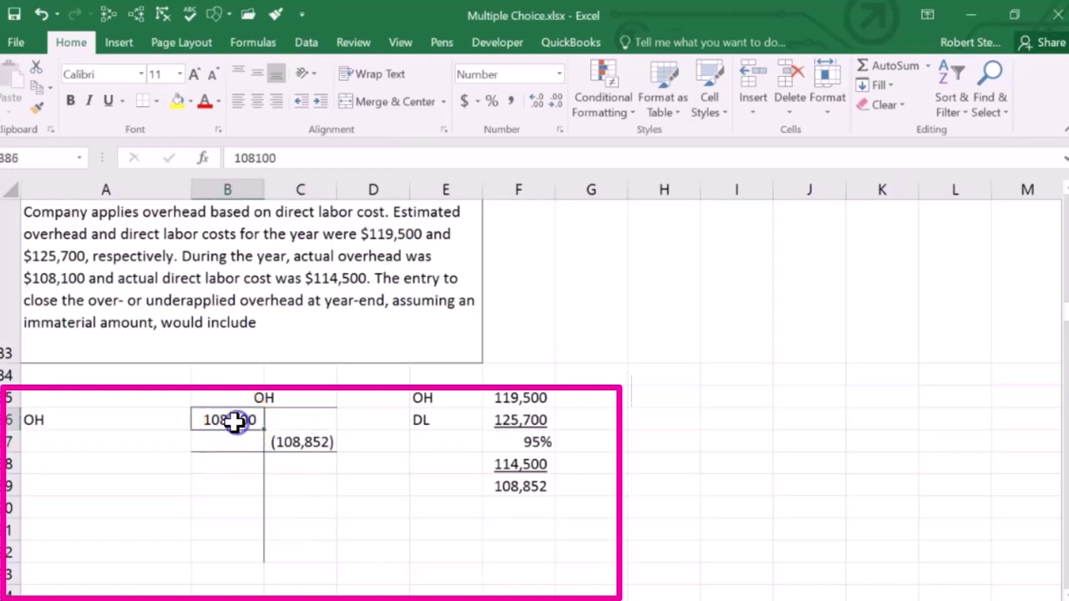
click(284, 442)
click(234, 421)
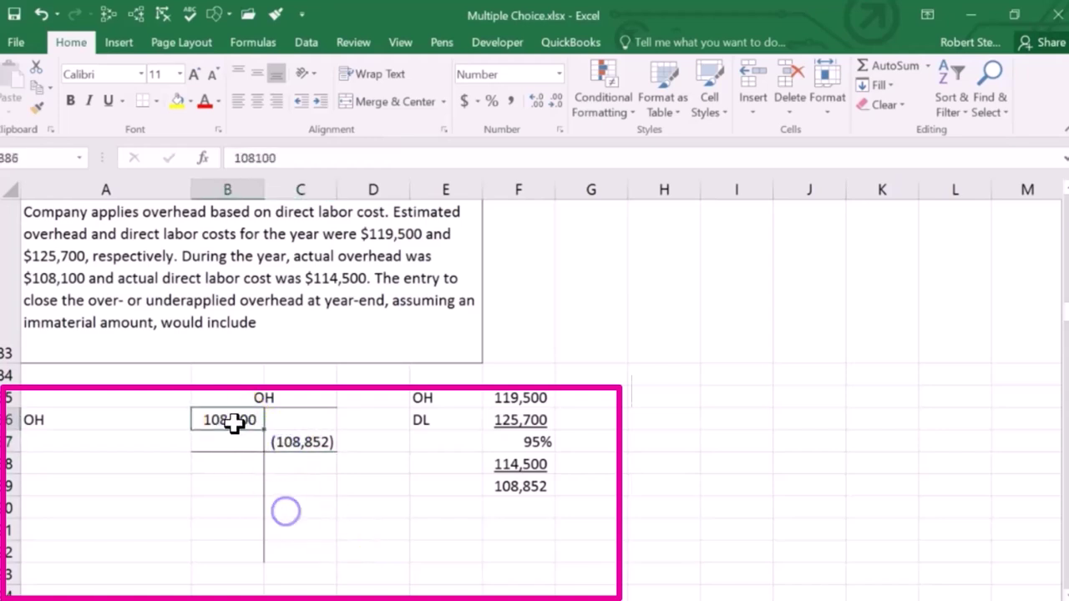
click(292, 465)
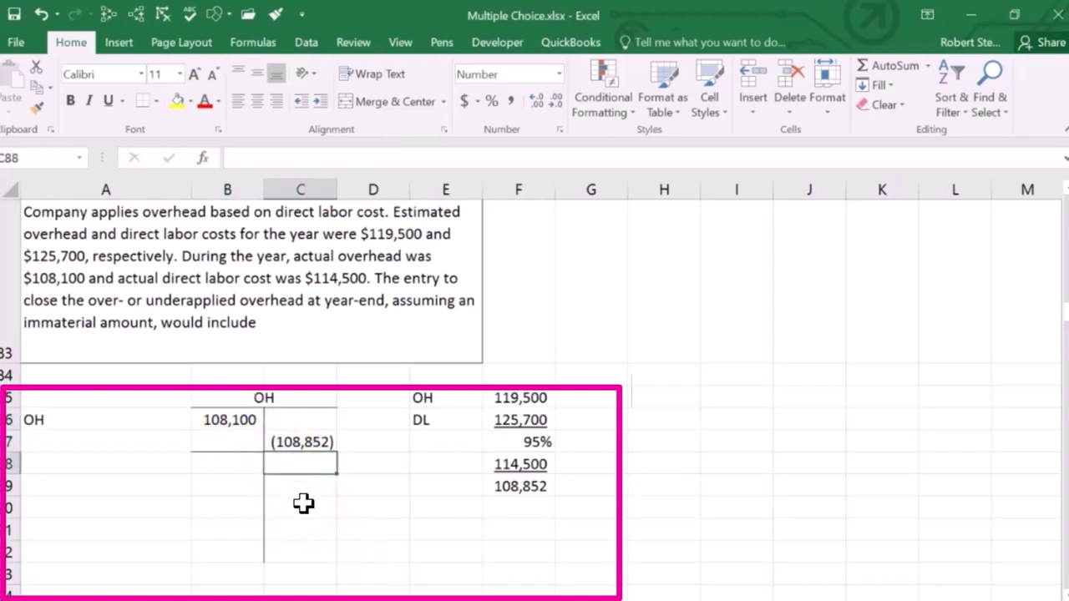
text(=sum()
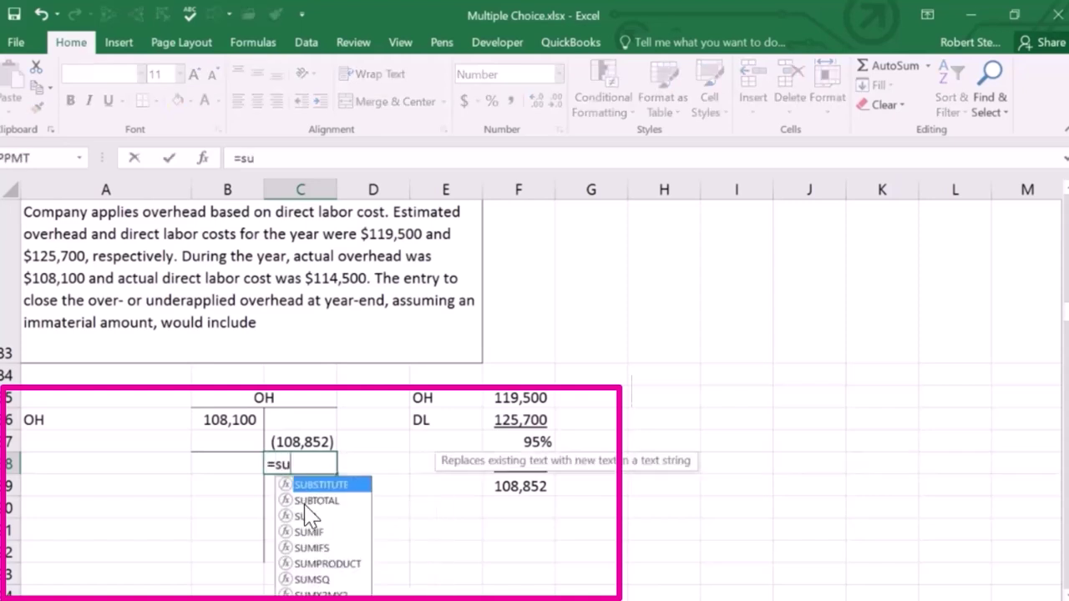
key(Up)
key(shift+Up)
key(shift+Left)
key(Return)
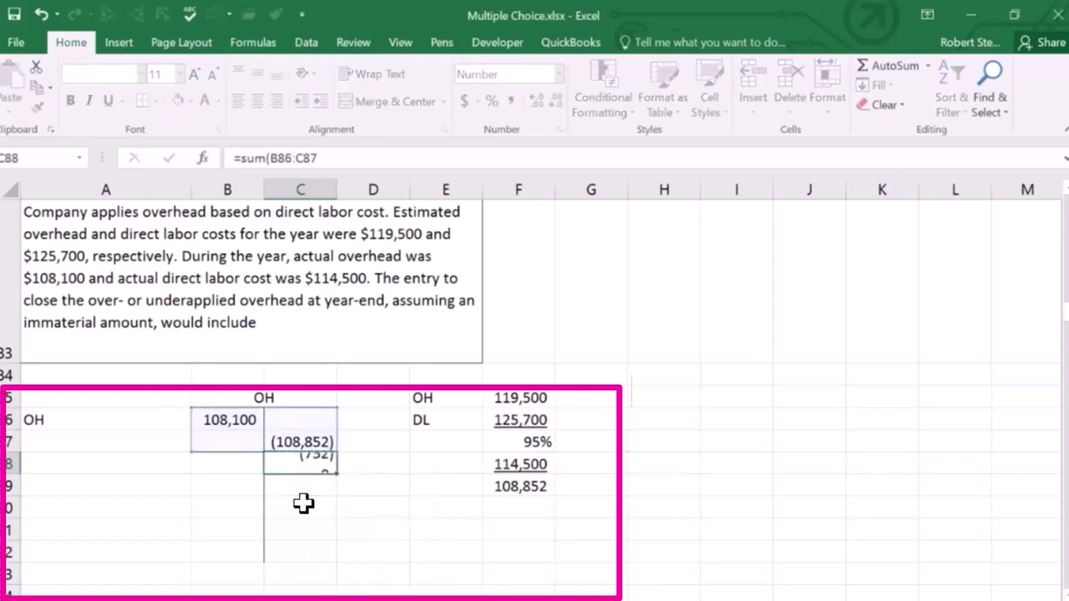
click(284, 491)
drag(227, 421, 279, 439)
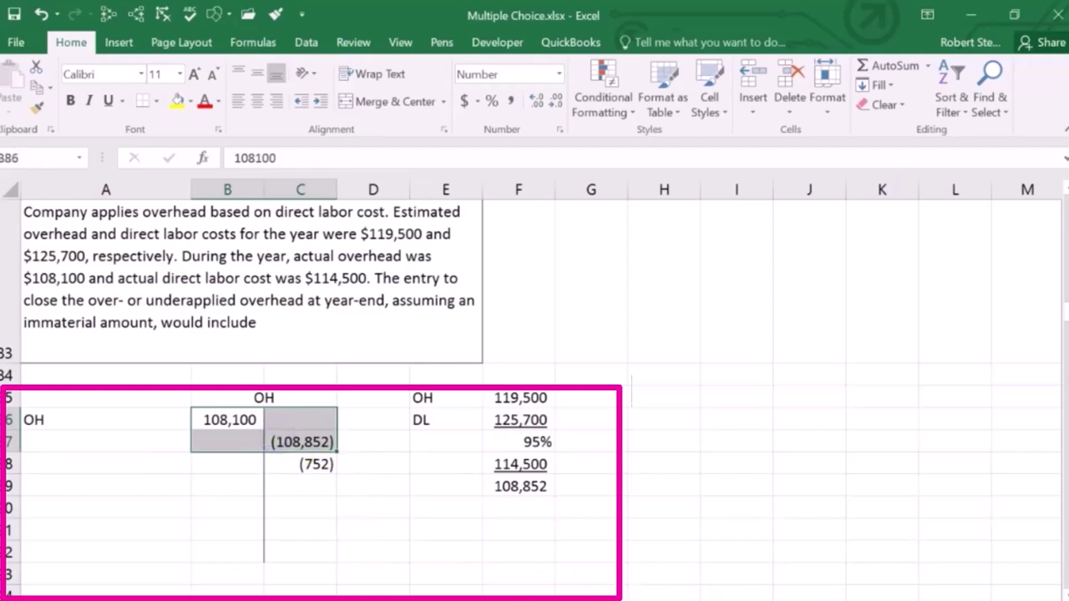
click(288, 466)
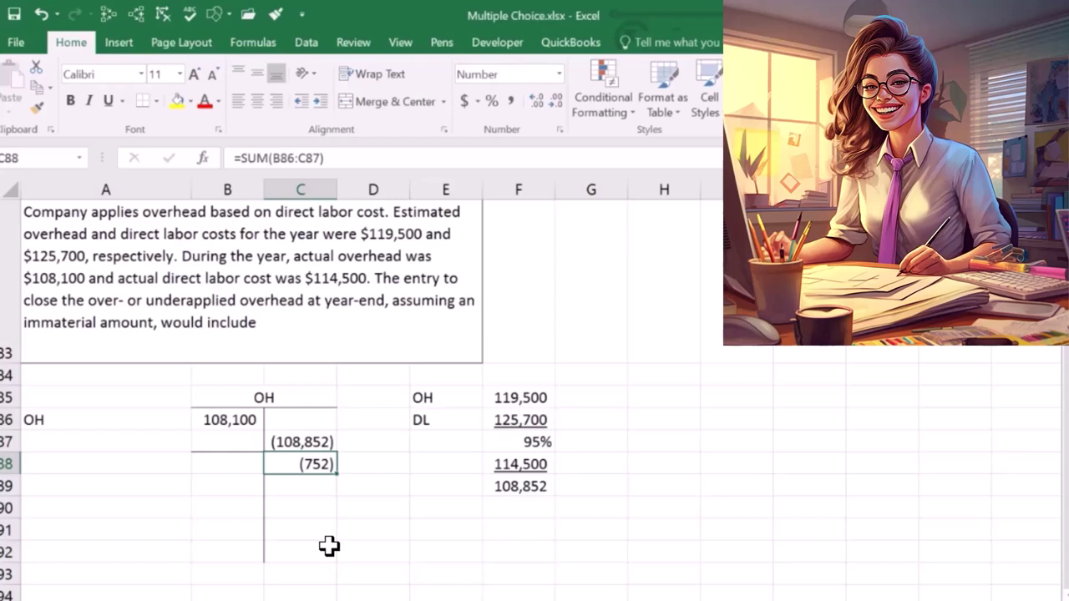
Label A89 as Adj and enter the adjustment of 752 on the debit side in B89
click(111, 489)
text(Ad)
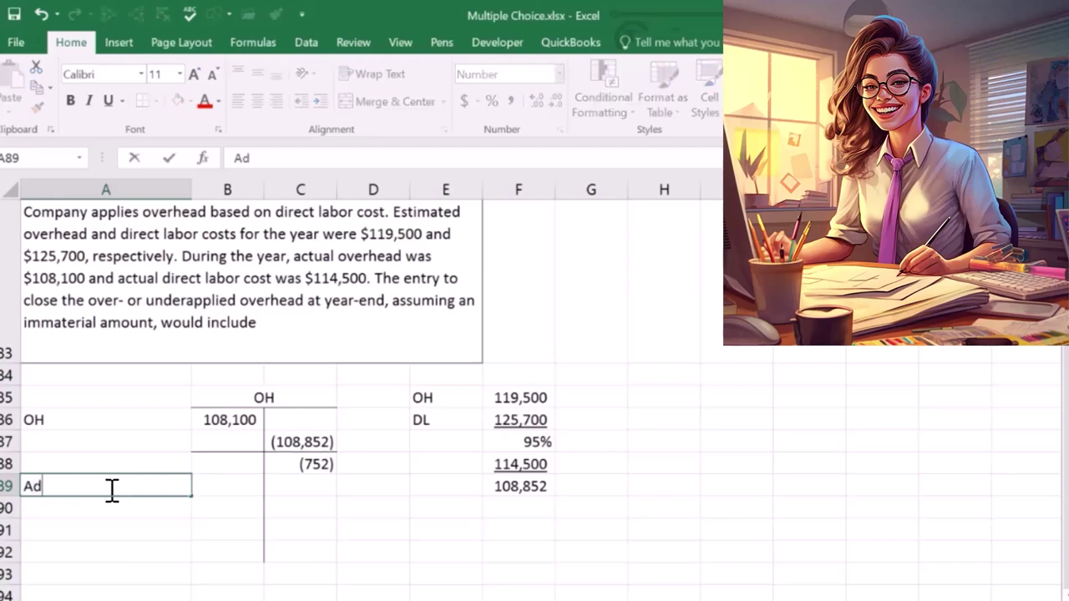
text(j)
key(Tab)
text(75)
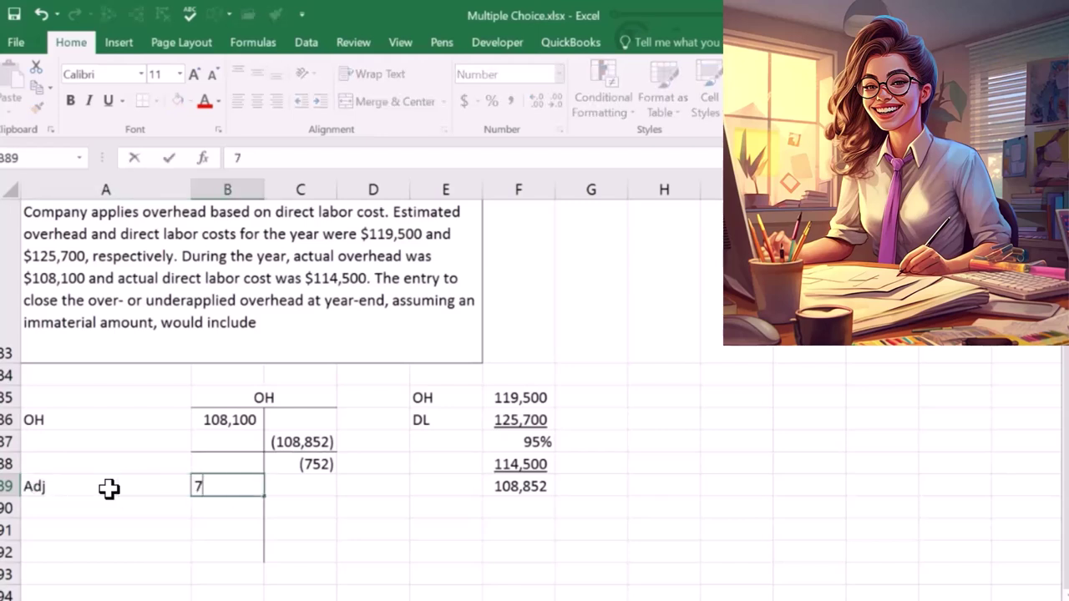
key(Return)
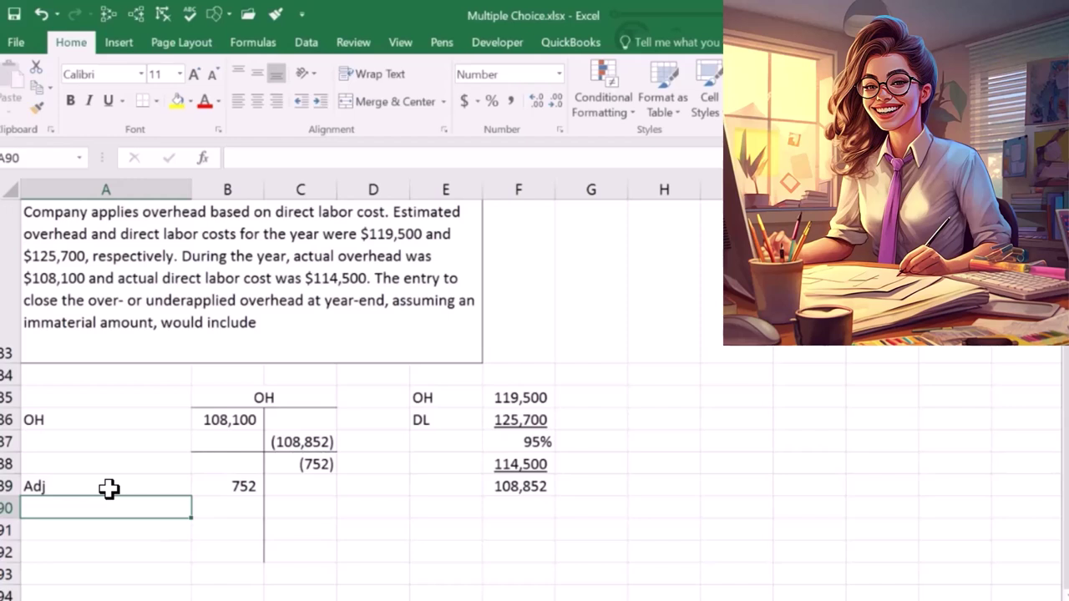
Add a bottom border beneath B89:C89 and calculate the adjusted OH balance in B90 by summing B88:C89
drag(236, 488, 270, 487)
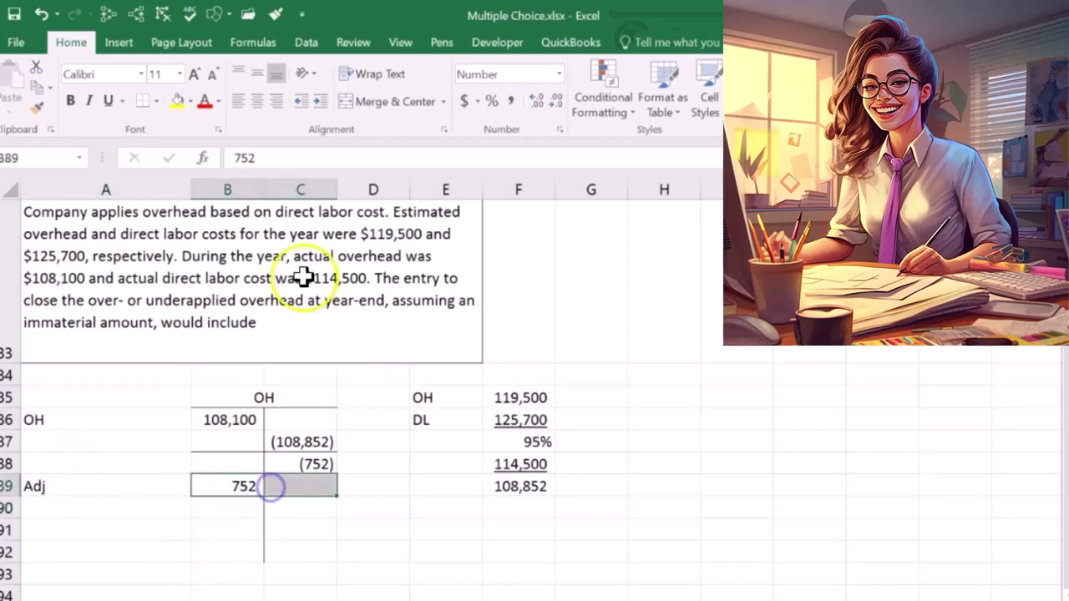
click(146, 103)
click(229, 509)
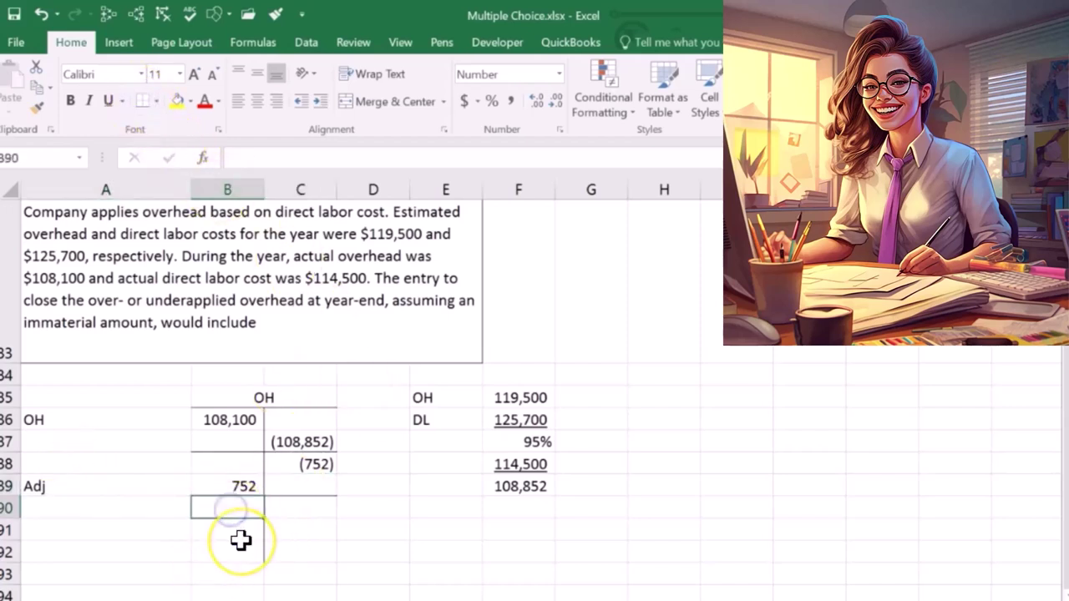
text(=sum()
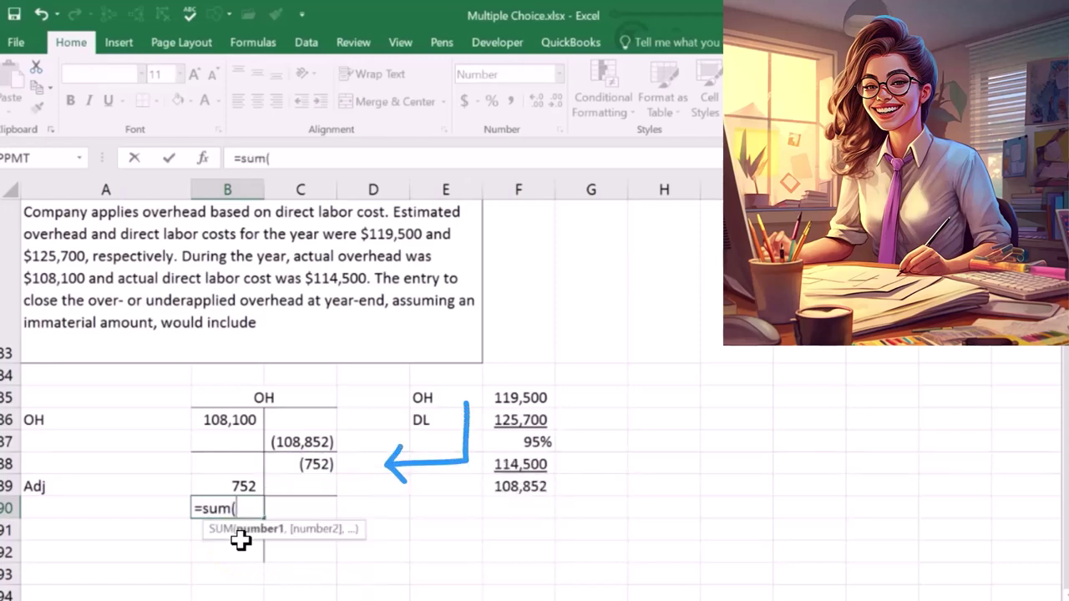
key(Up)
key(shift+Up)
key(shift+Right)
key(Return)
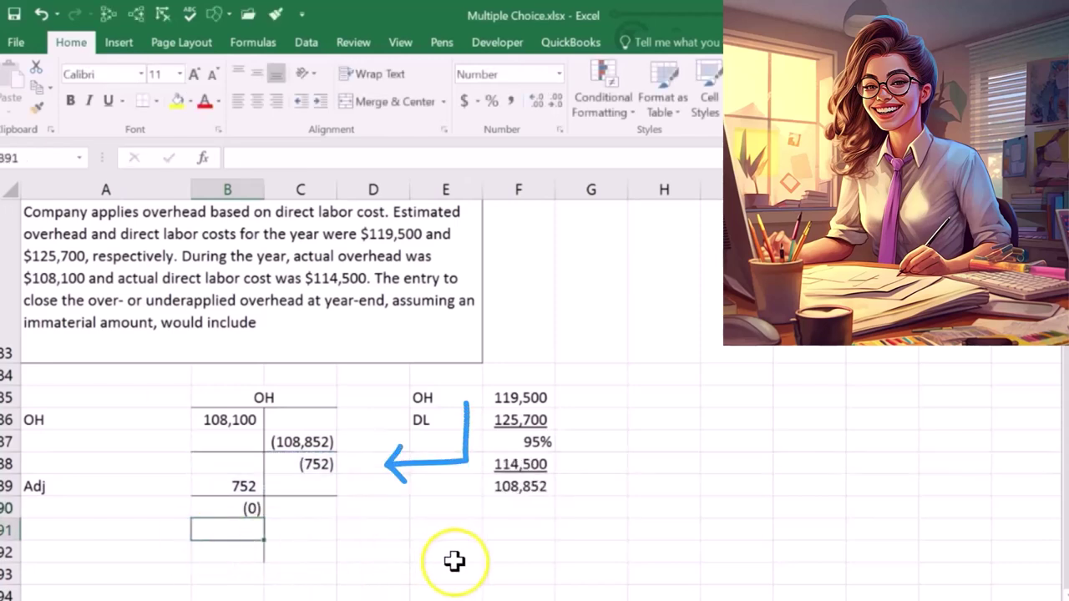
Start the closing journal entry with OH in H85 and a debit of 752 in I85
click(642, 399)
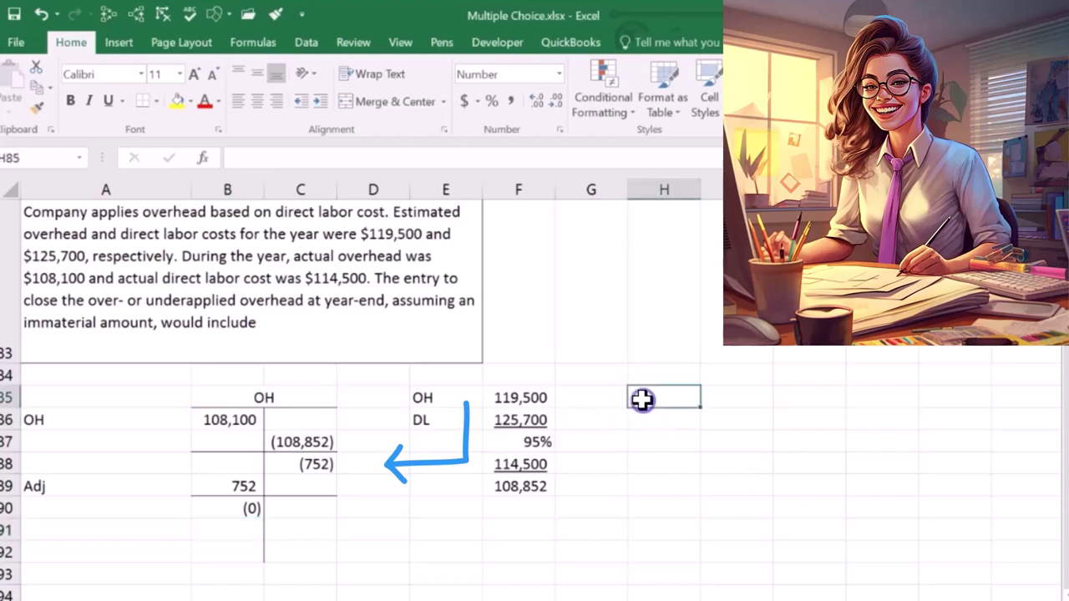
text(OH)
key(Tab)
text(752)
key(Return)
Complete the closing entry with COGS in H86 and a credit in J86 equal to the negative of I85
key(Right)
key(Right)
text(-)
key(Up)
key(Left)
key(Return)
key(Left)
key(Left)
key(Up)
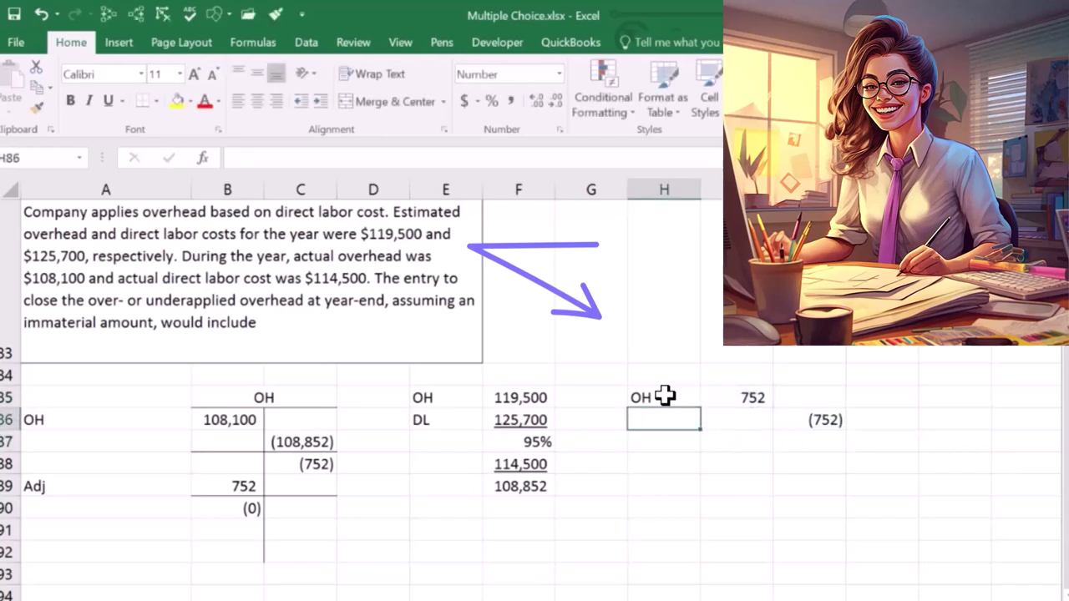
text(COGS)
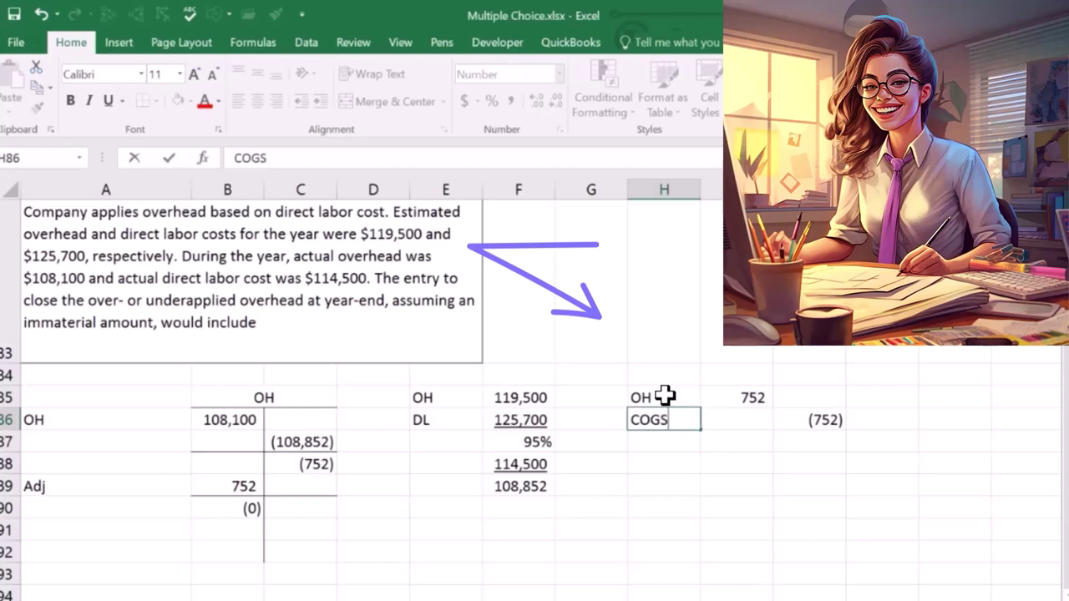
key(Return)
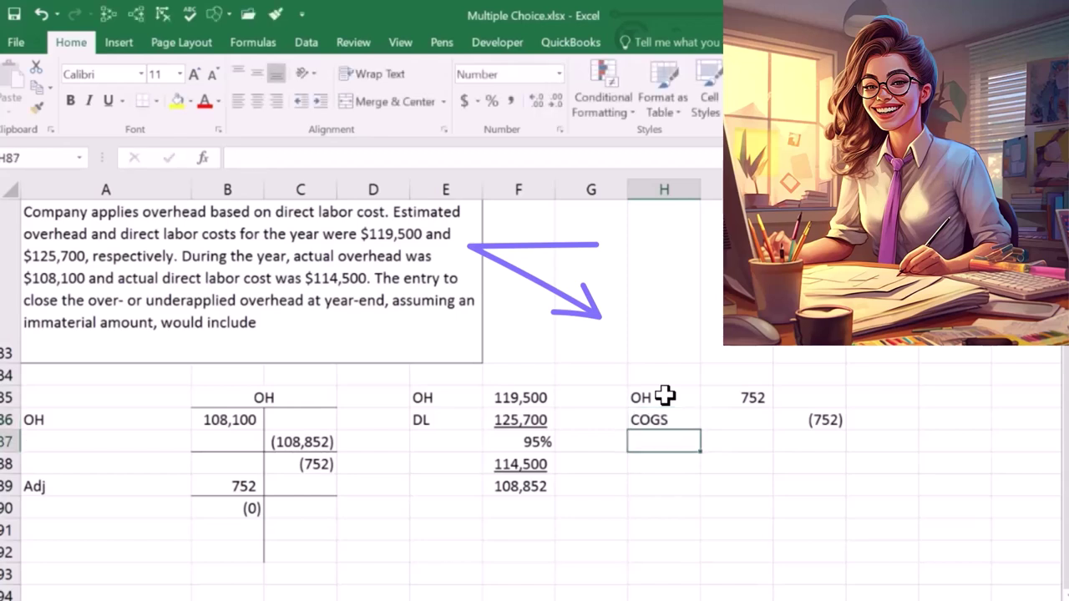